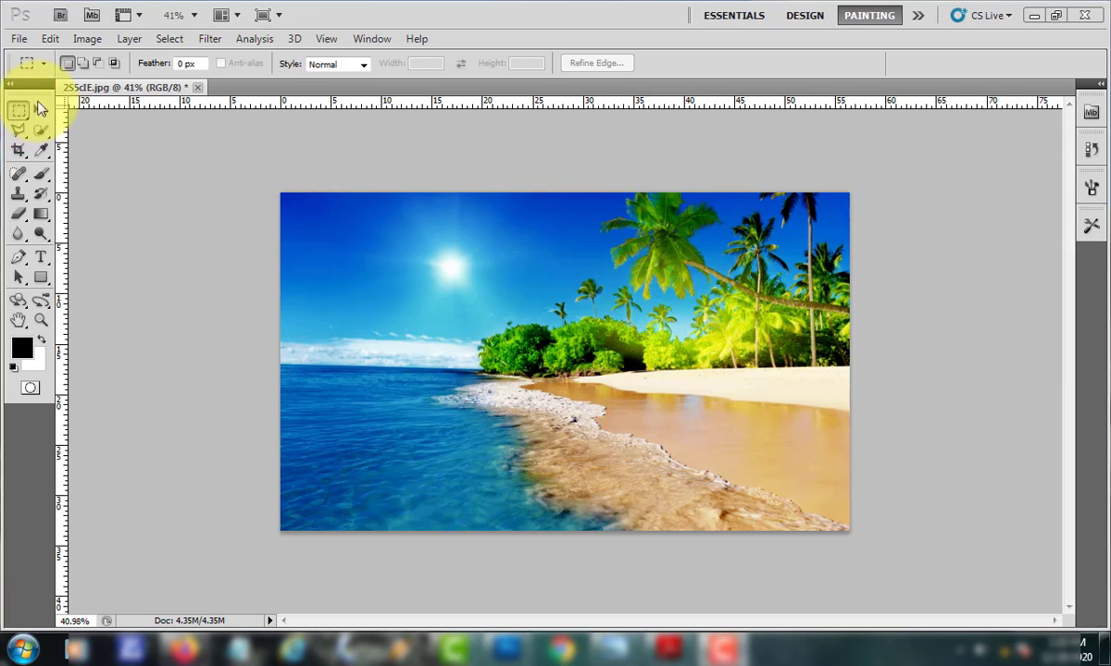
Step: Trial-move a rectangular sky patch over the palm trees, then undo and deselect
left_click(19, 112)
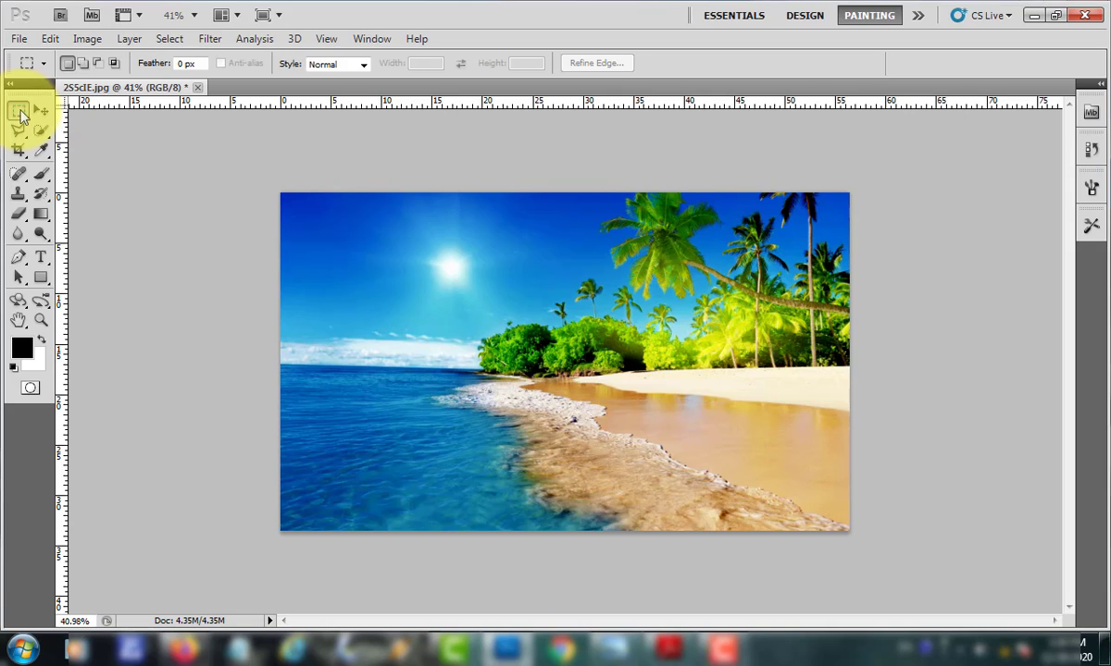
left_click(331, 243)
left_click_drag(331, 242, 508, 347)
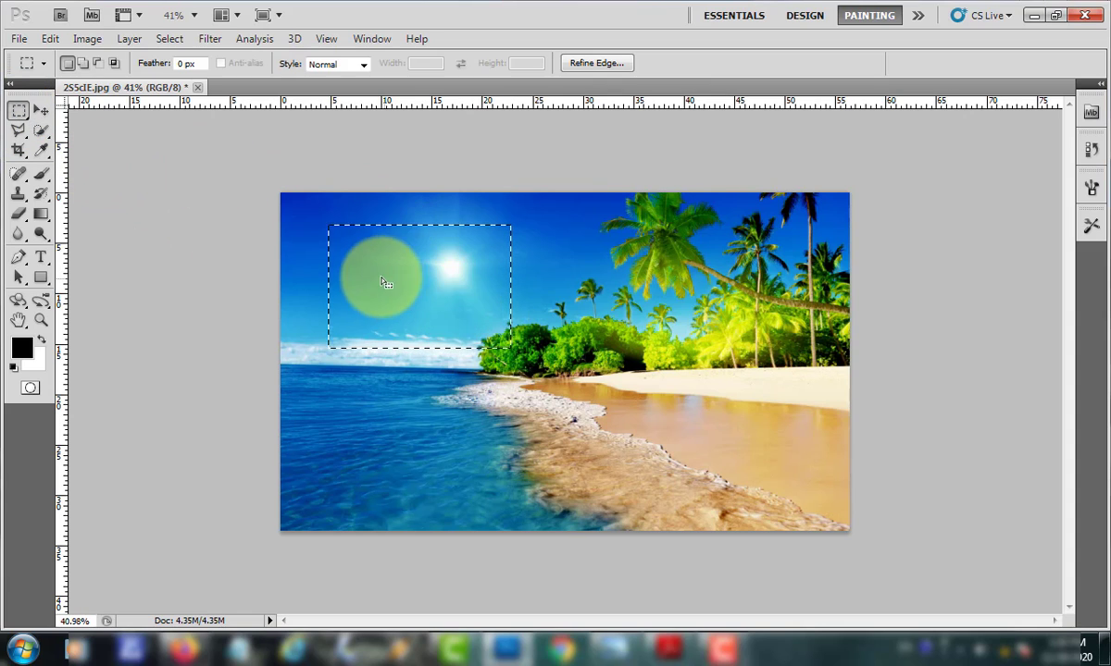
left_click_drag(304, 214, 444, 334)
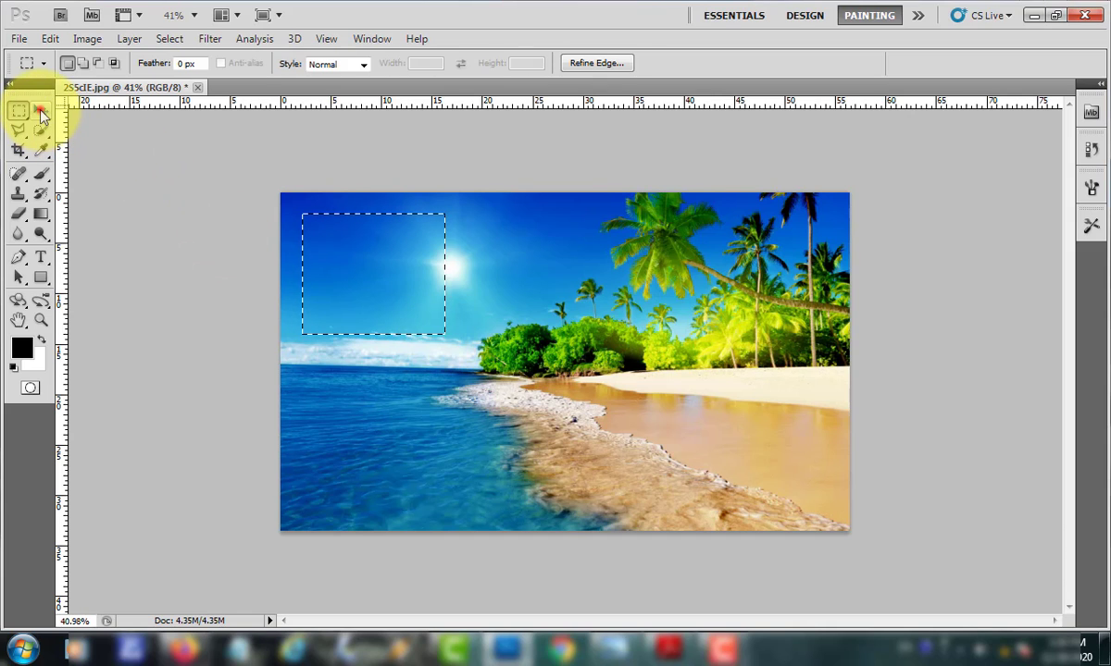
left_click(41, 111)
left_click_drag(384, 244, 668, 252)
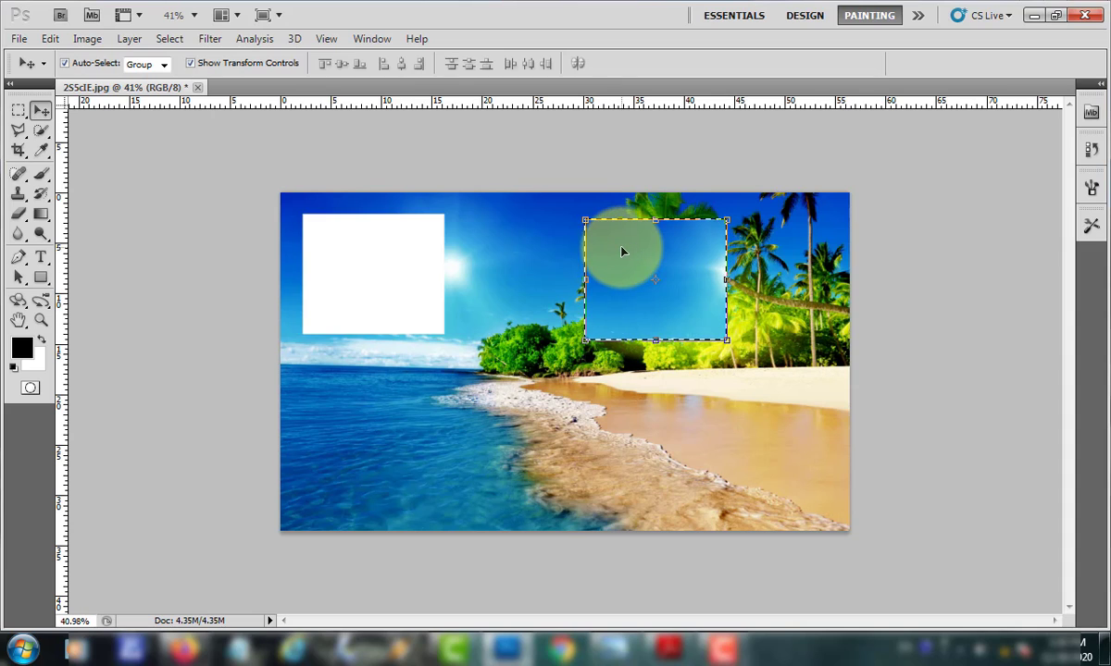
key("ctrl+z")
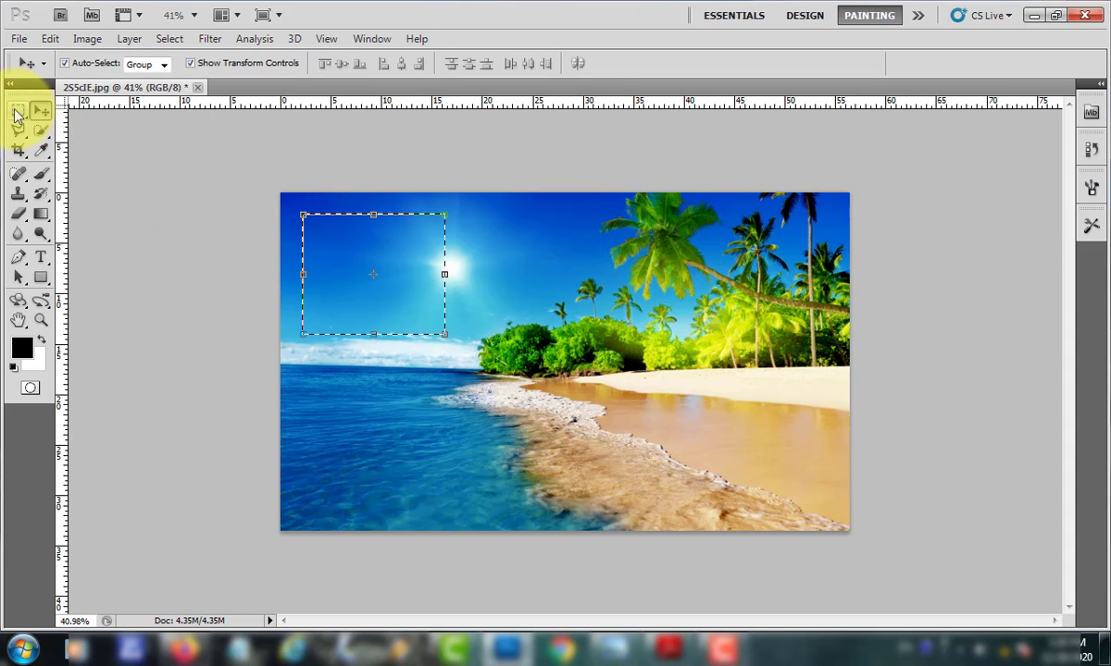
left_click(16, 112)
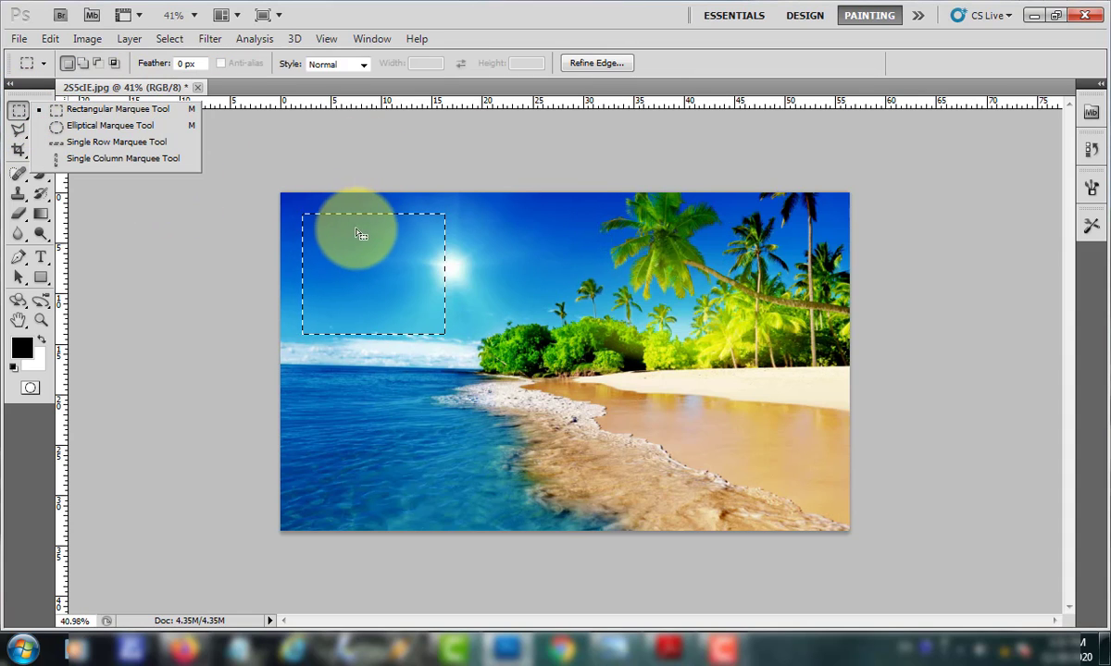
left_click(322, 217)
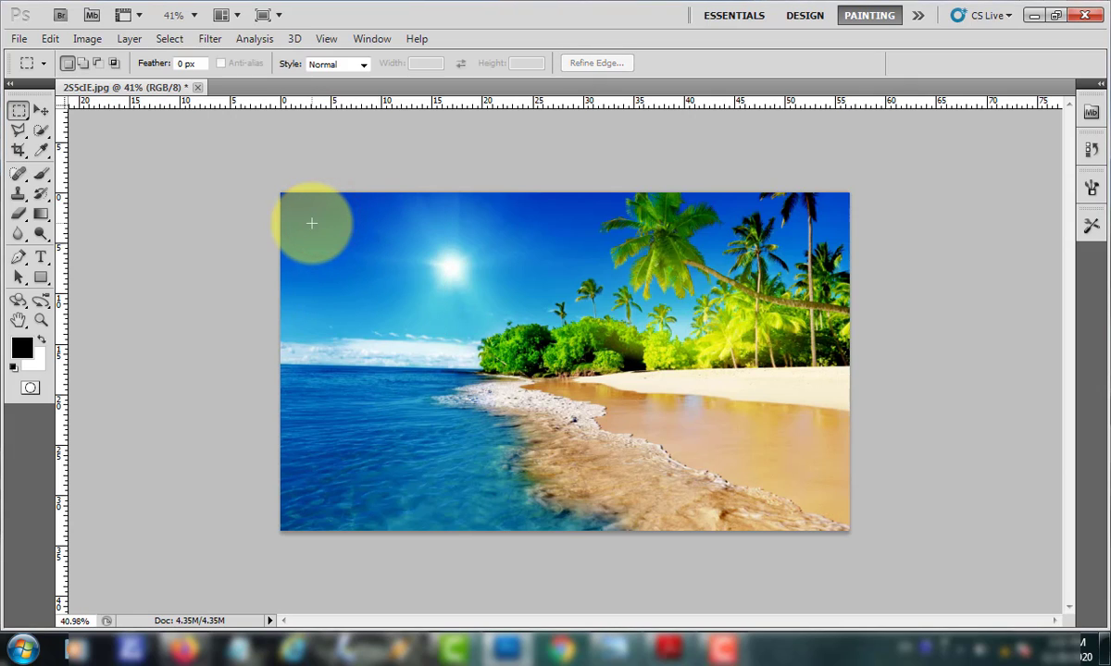
Step: With a 5 px feather, move a rectangle around the sun over the palms, then undo
double_click(183, 63)
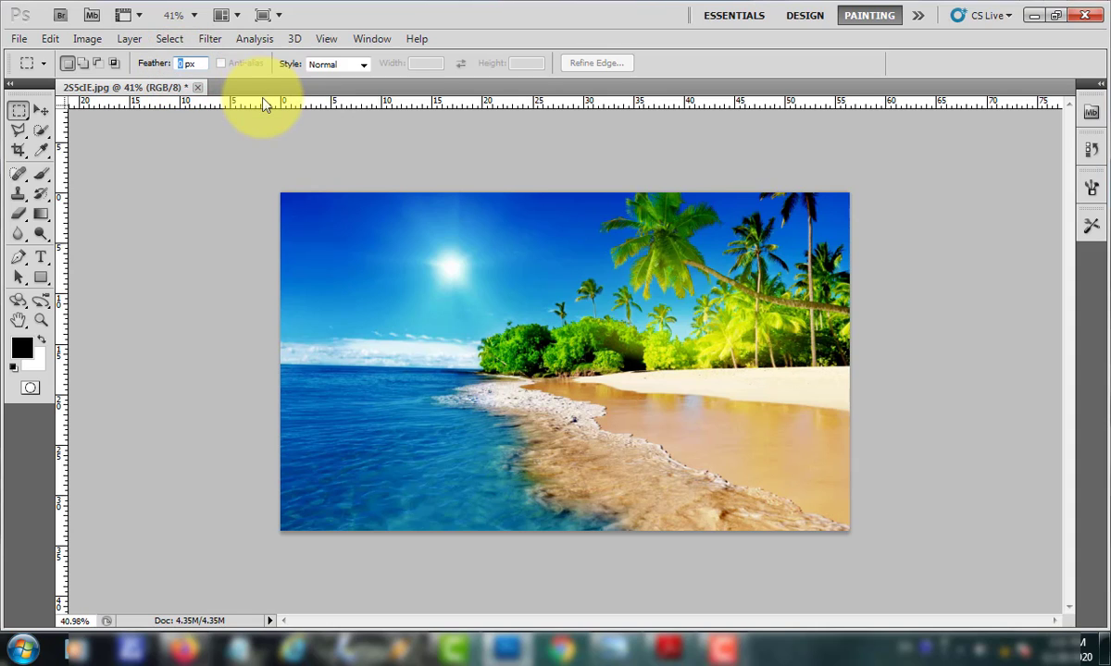
type("5")
left_click(405, 231)
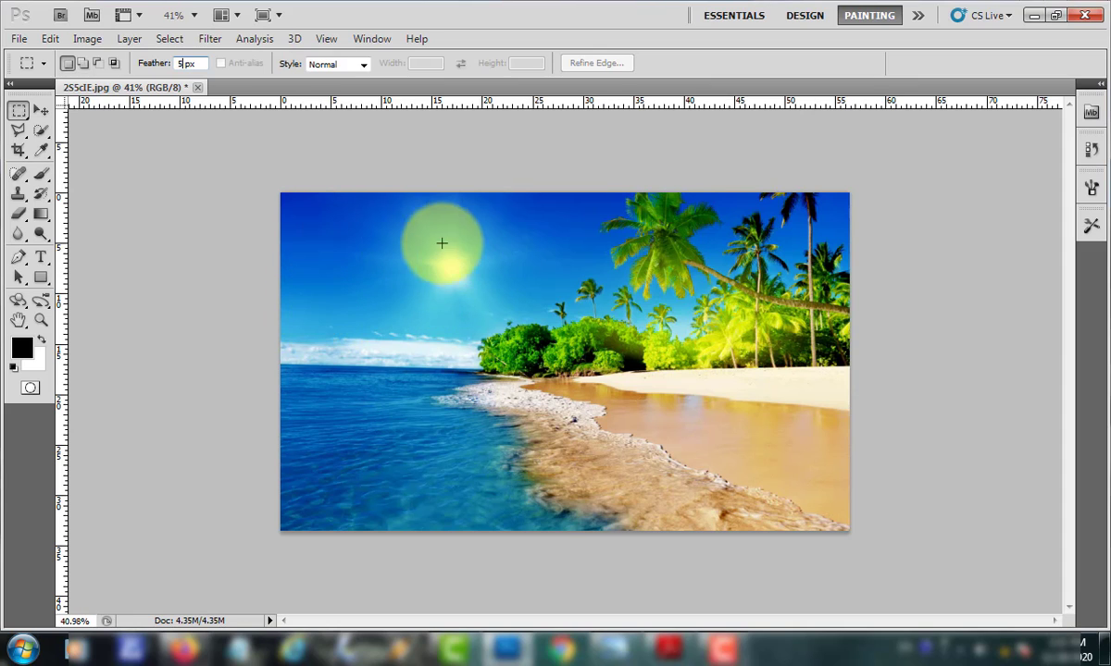
left_click_drag(452, 284, 513, 321)
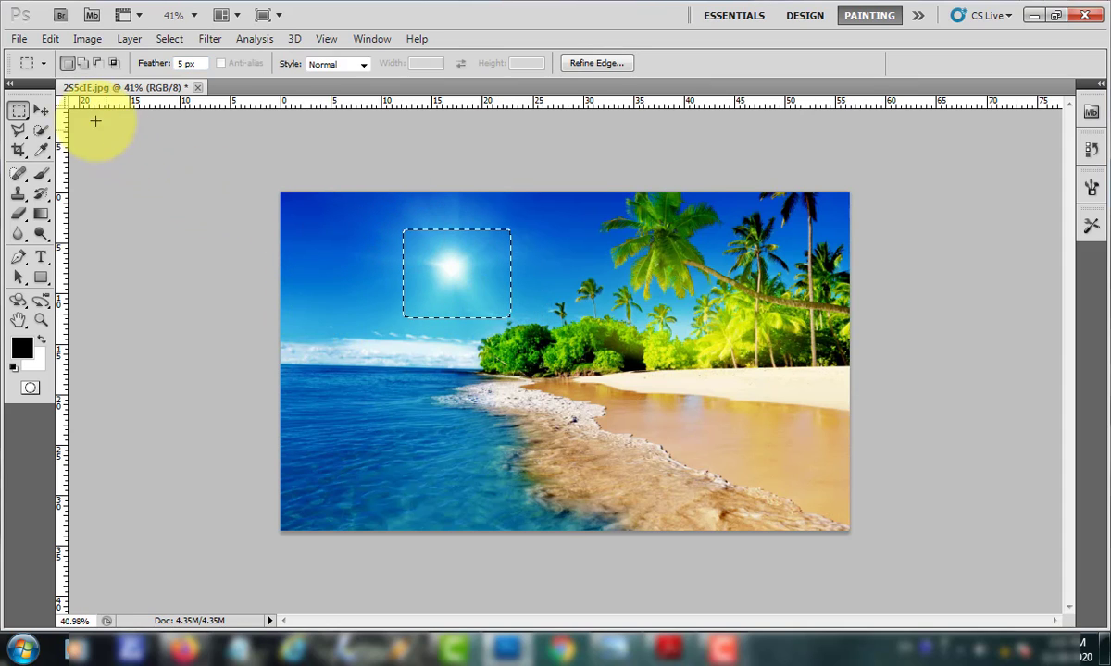
left_click(38, 110)
left_click_drag(442, 252, 640, 303)
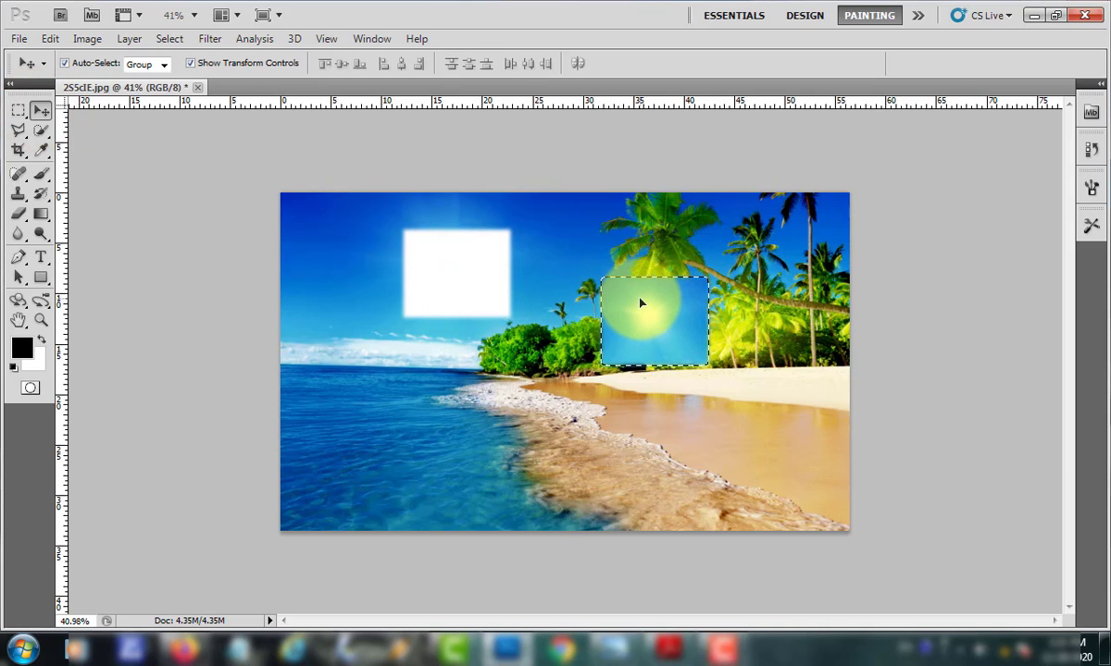
scroll(447, 243, "up", 3)
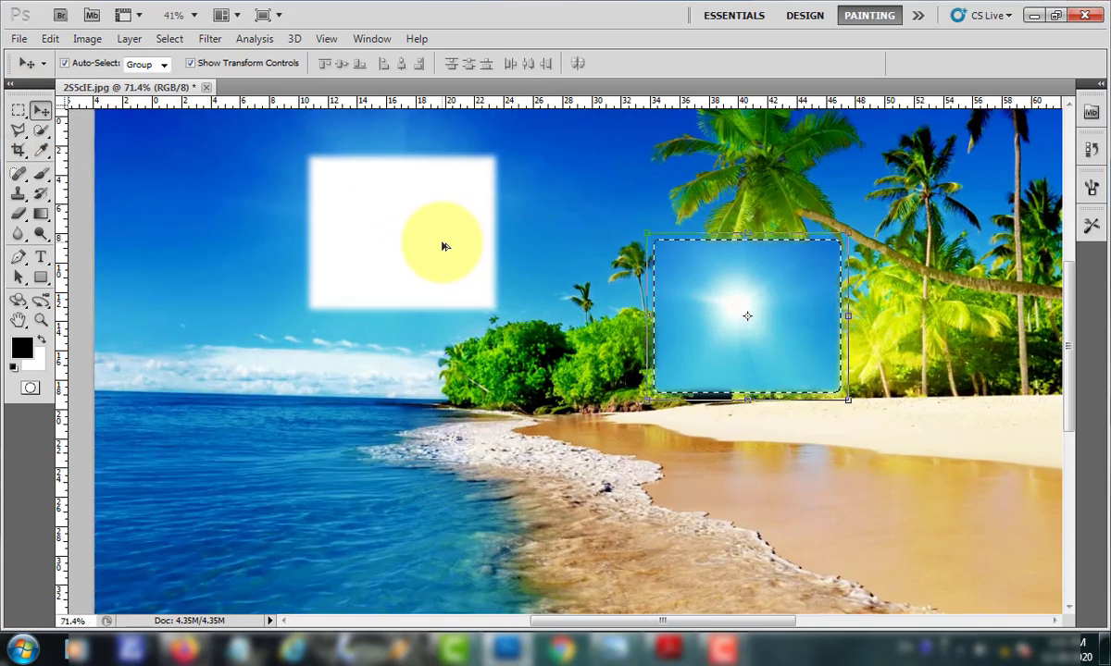
scroll(443, 272, "down", 1)
scroll(384, 318, "down", 1)
scroll(376, 280, "down", 1)
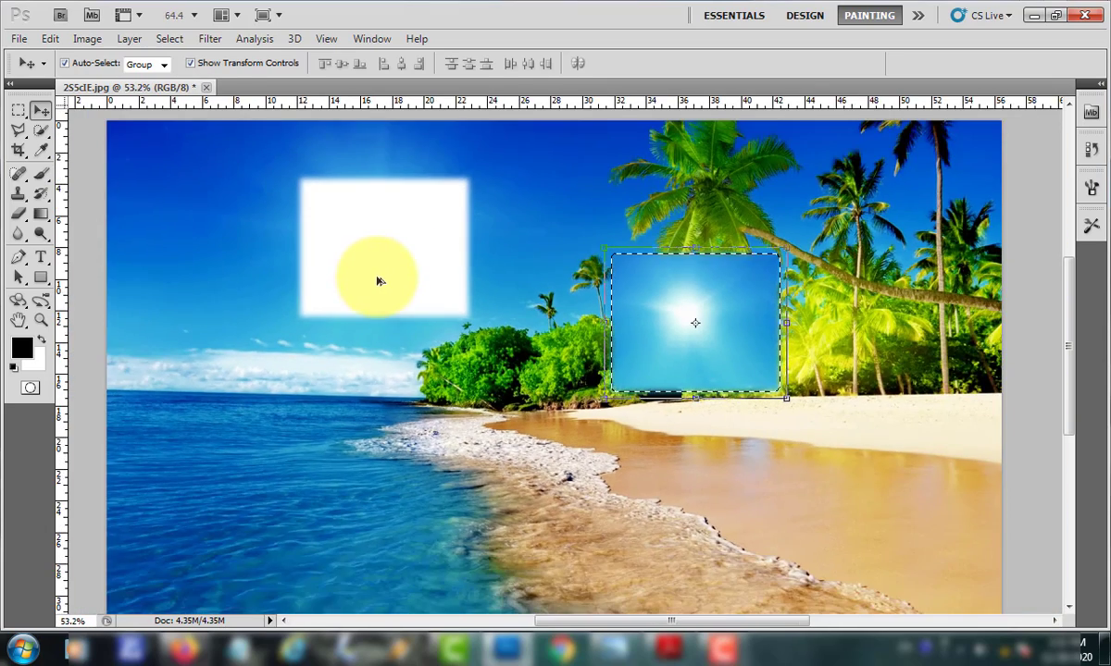
scroll(377, 280, "down", 1)
key("ctrl+alt+z")
key("ctrl+alt+z")
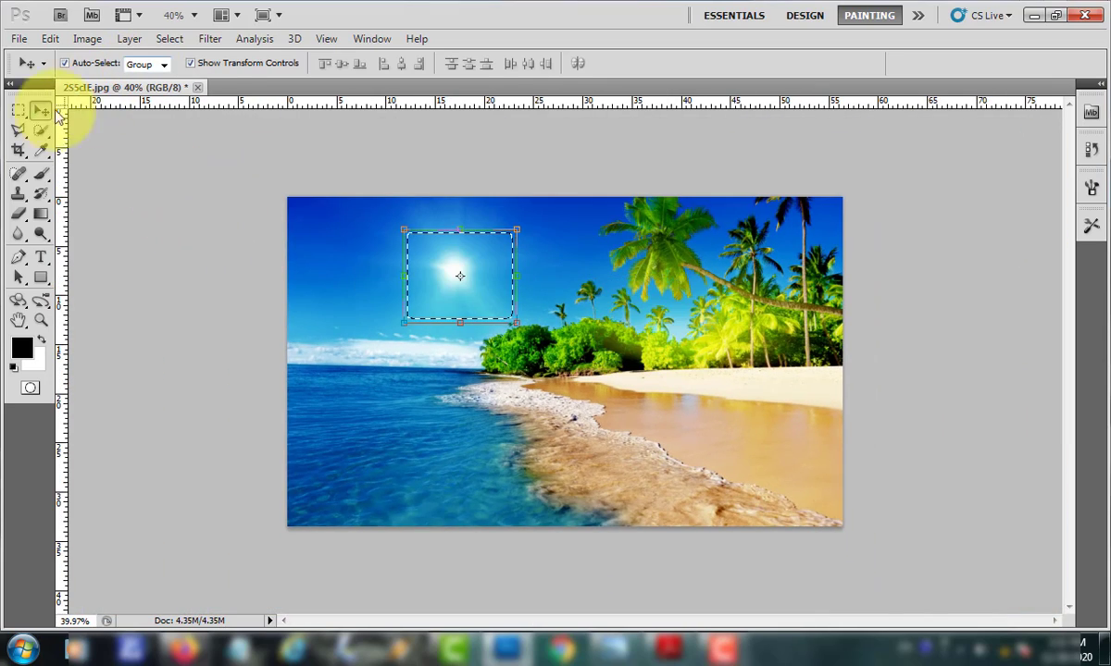
Step: With a 20 px feather, select a wider area around the sun, trial-move it, then undo
left_click(18, 112)
left_click(185, 63)
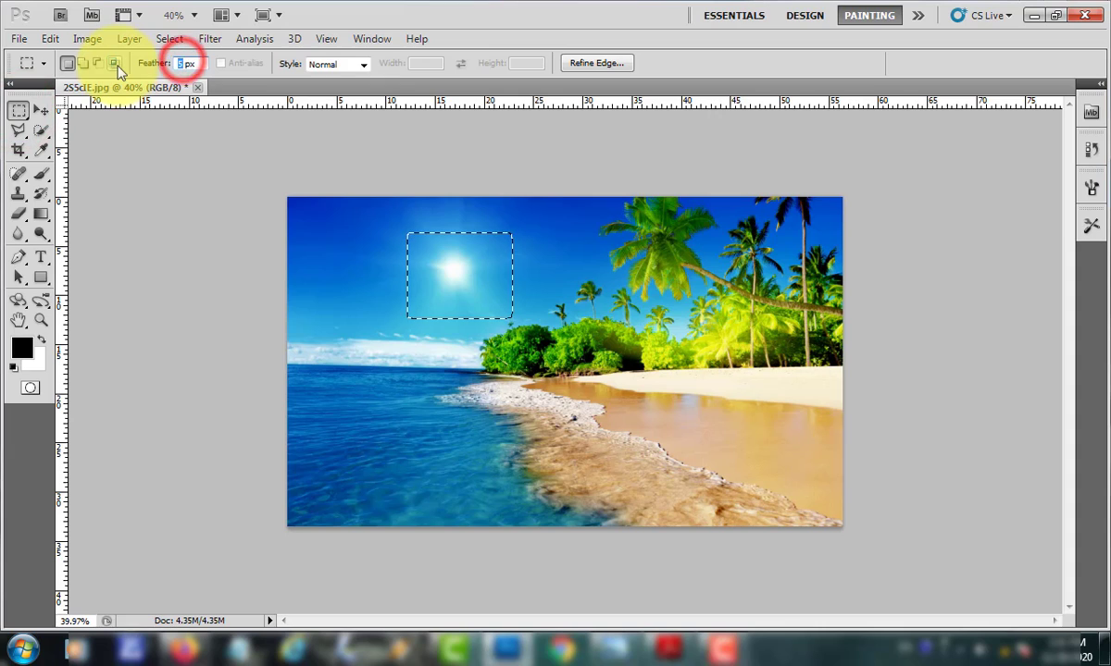
type("0")
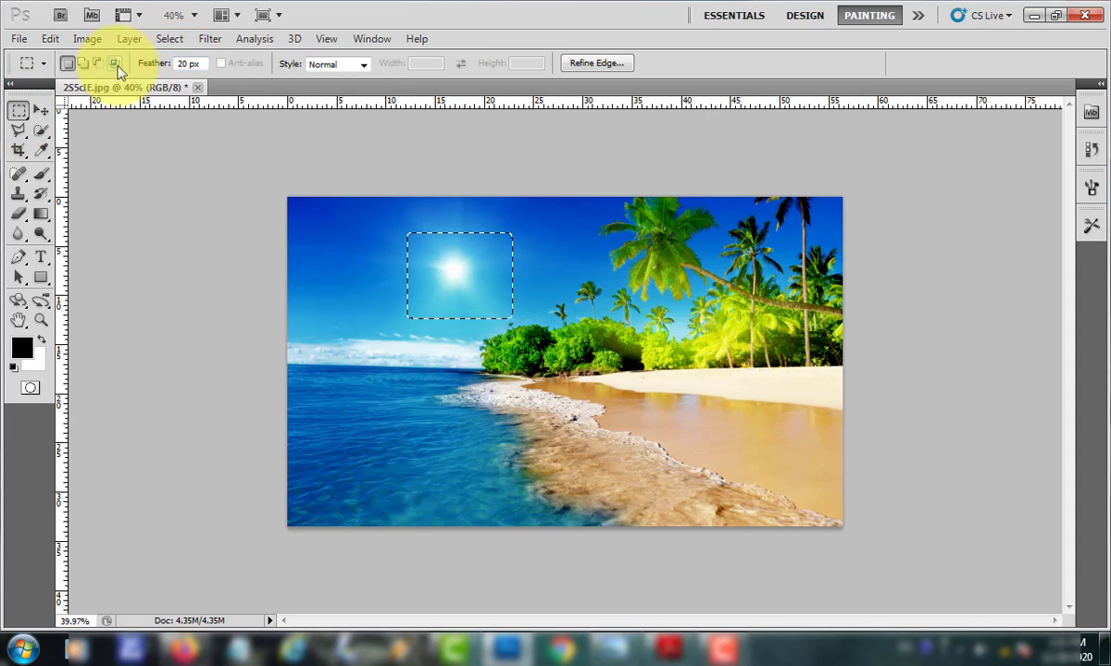
left_click_drag(350, 224, 520, 329)
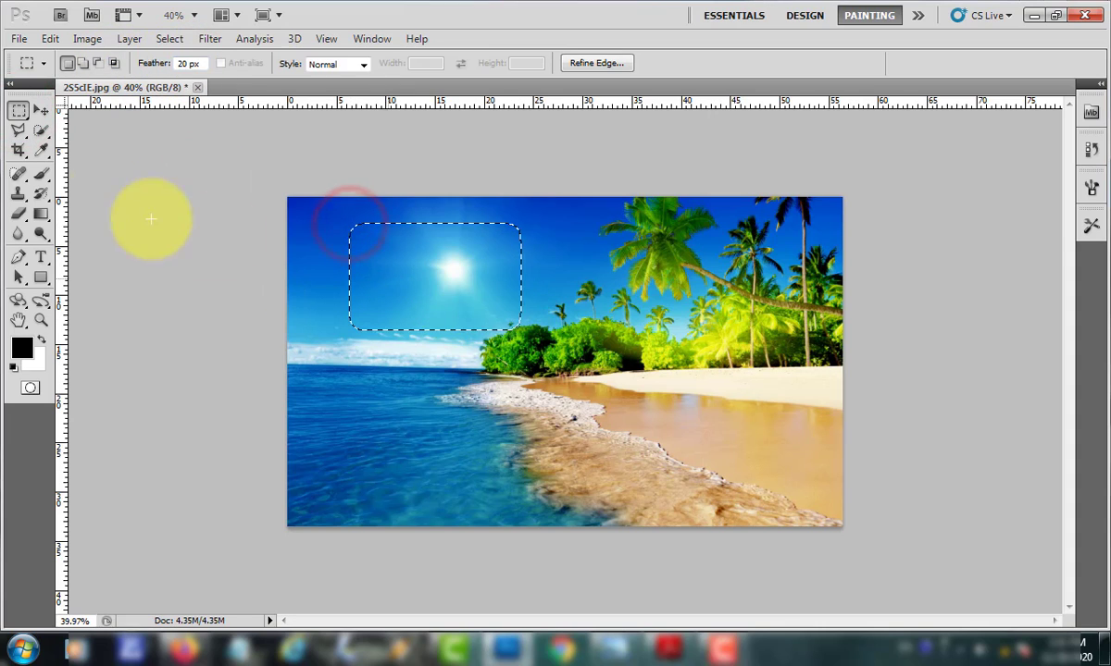
left_click(40, 110)
mouse_move(438, 240)
left_mouse_down()
mouse_move(550, 302)
mouse_move(731, 319)
left_mouse_up()
mouse_move(467, 293)
left_mouse_down()
mouse_move(847, 339)
mouse_move(875, 325)
mouse_move(575, 365)
left_mouse_up()
left_click_drag(529, 407, 469, 413)
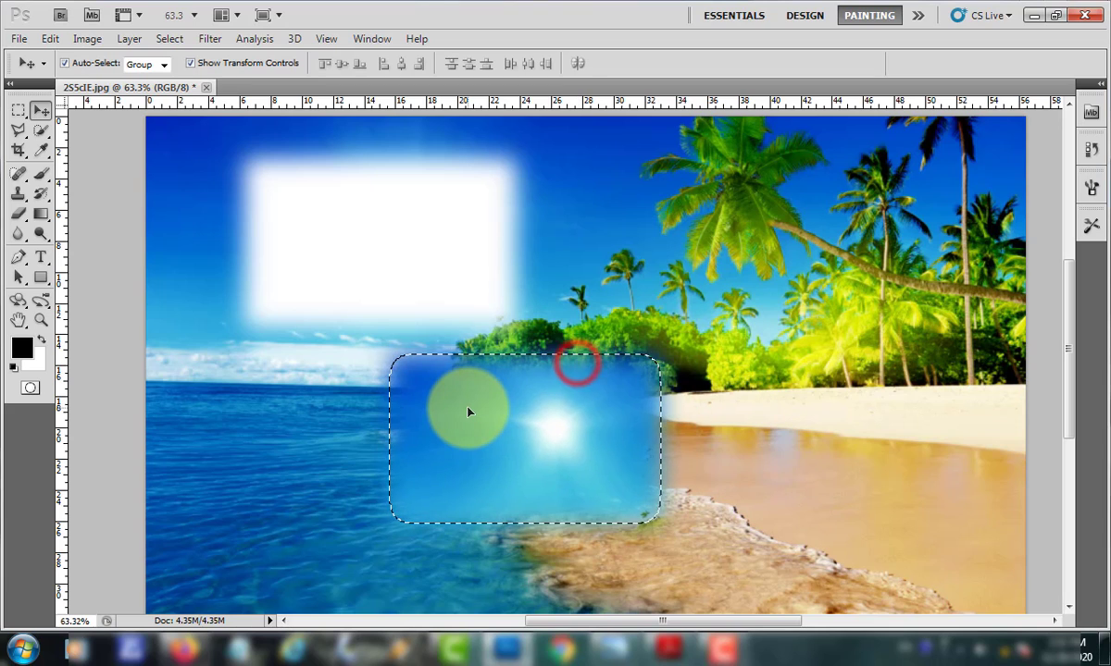
key("ctrl+z")
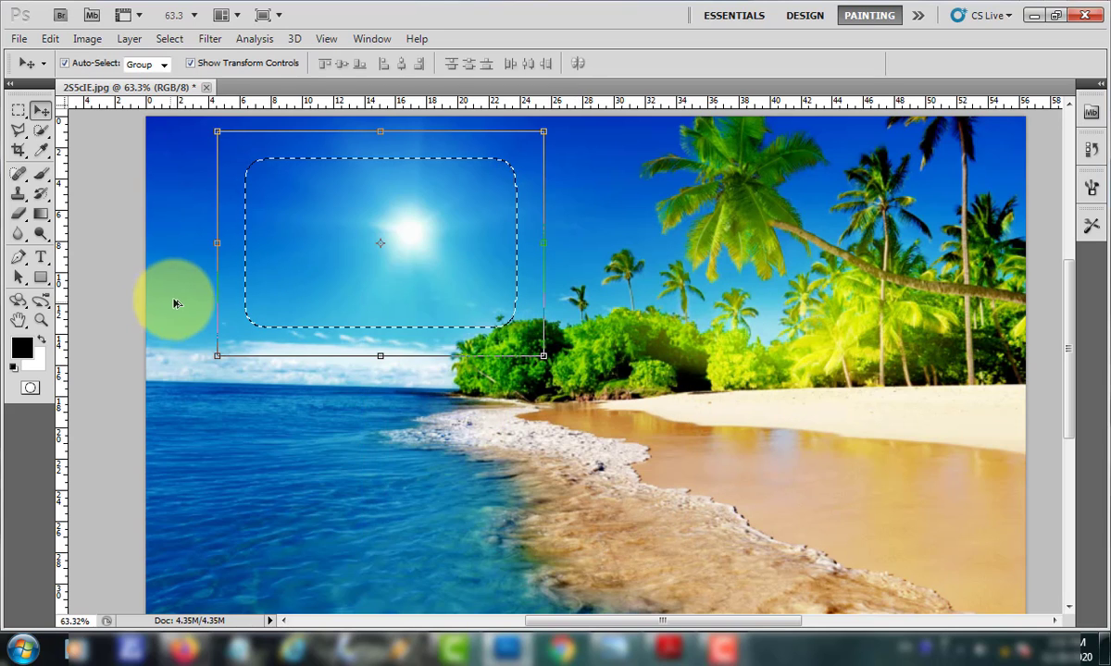
left_click(18, 109)
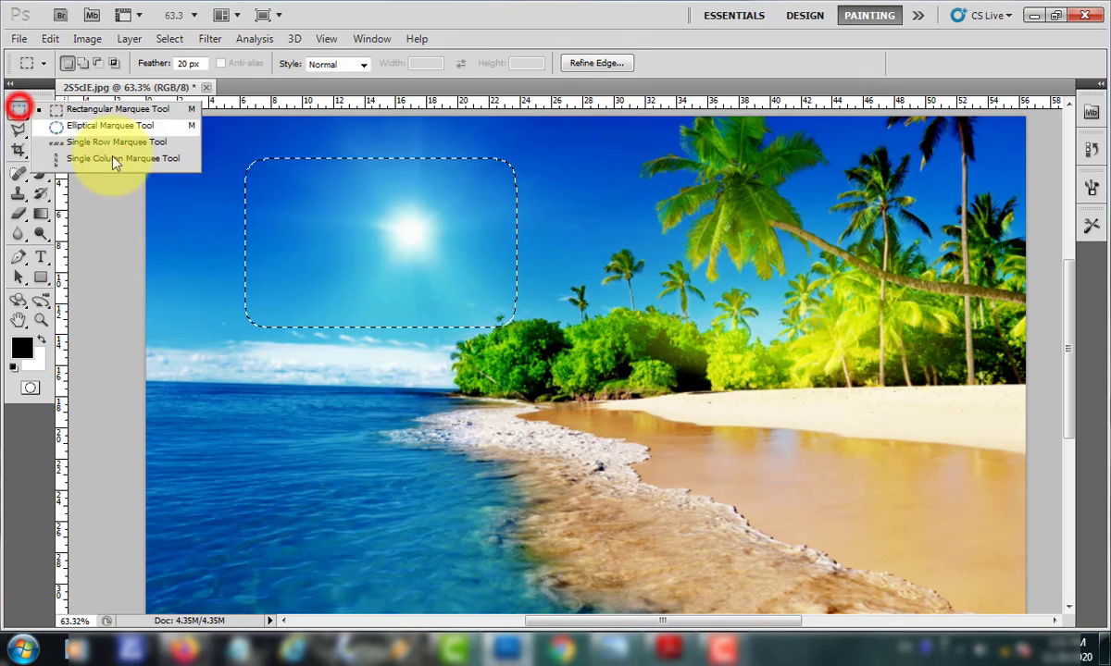
Step: Deselect, then draw an elliptical selection around the sun and centre it on the sun
left_click(166, 201)
scroll(173, 210, "down", 2)
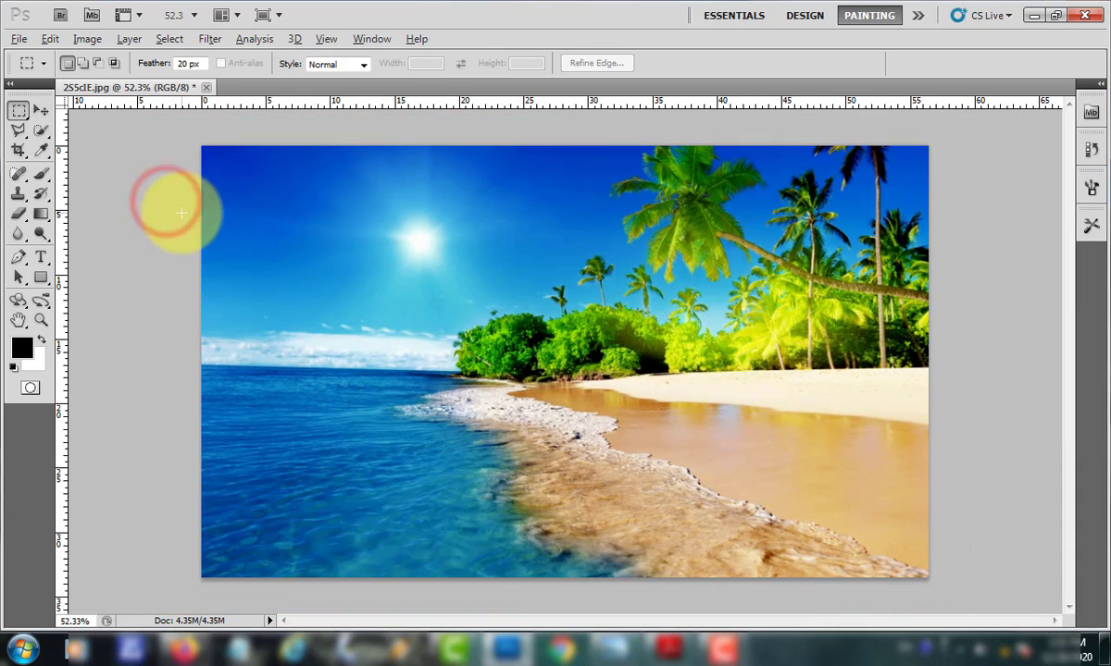
left_click(19, 113)
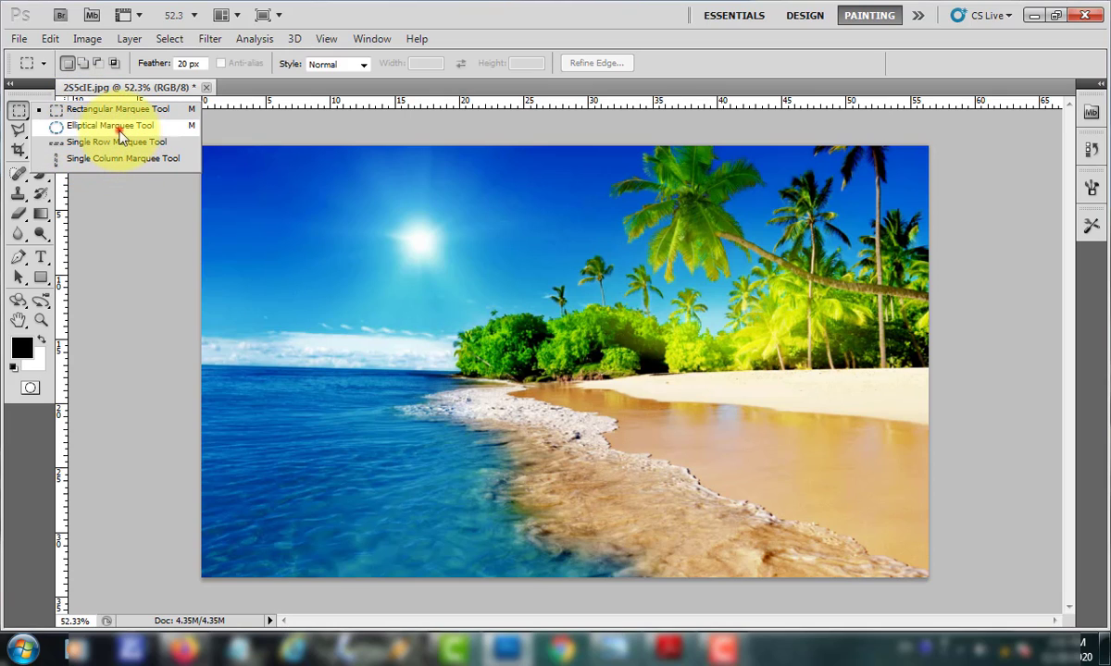
left_click(119, 129)
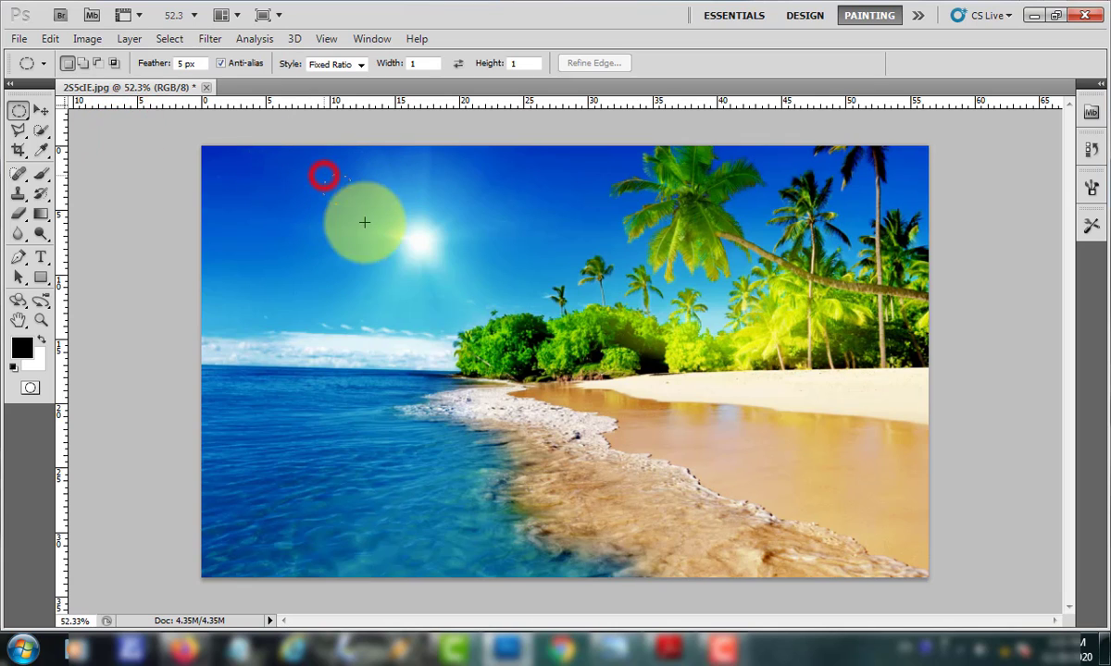
left_click_drag(324, 174, 482, 297)
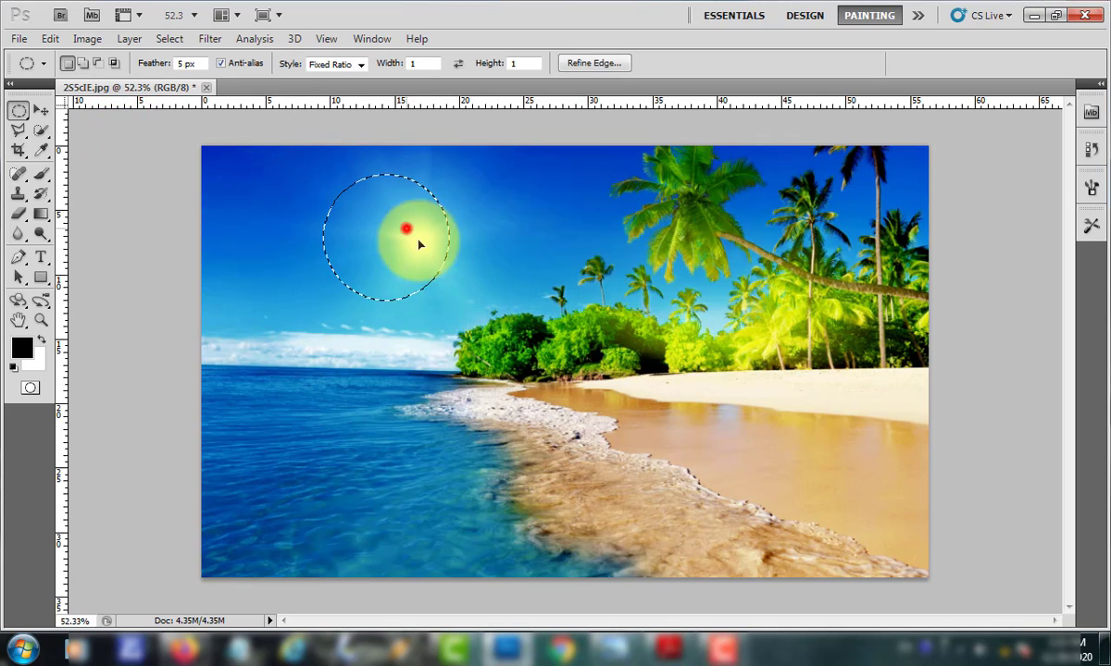
mouse_move(419, 240)
left_mouse_down()
mouse_move(781, 356)
mouse_move(785, 370)
mouse_move(406, 220)
left_mouse_up()
left_click(41, 111)
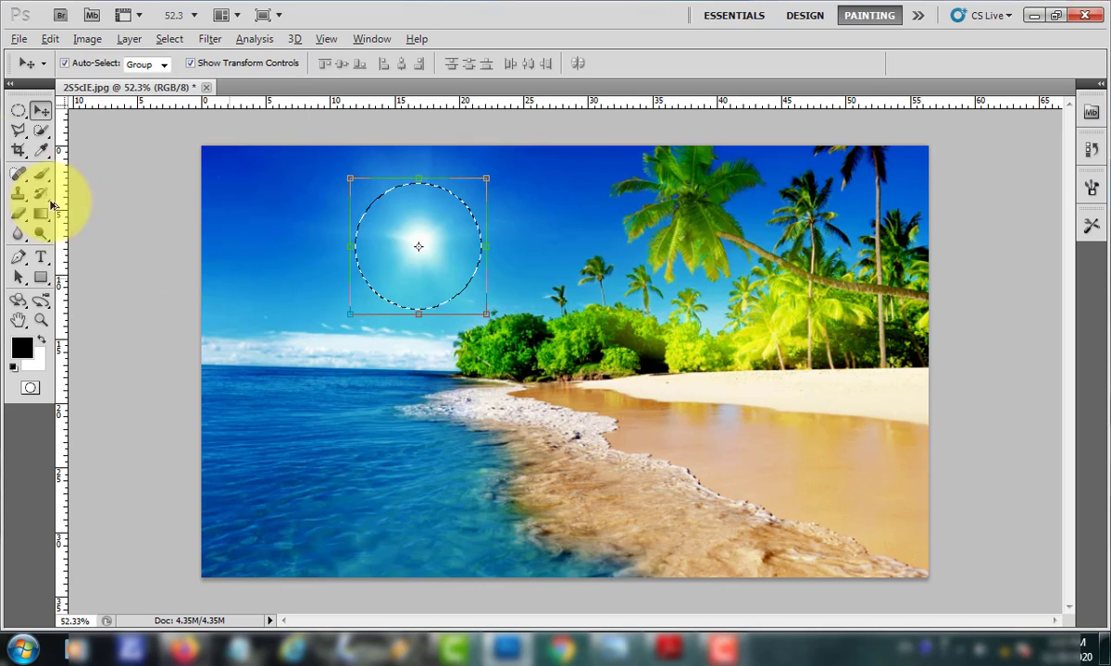
Step: Try a single-column selection on the photo, then return to rectangular selection and clear it
left_click(18, 110)
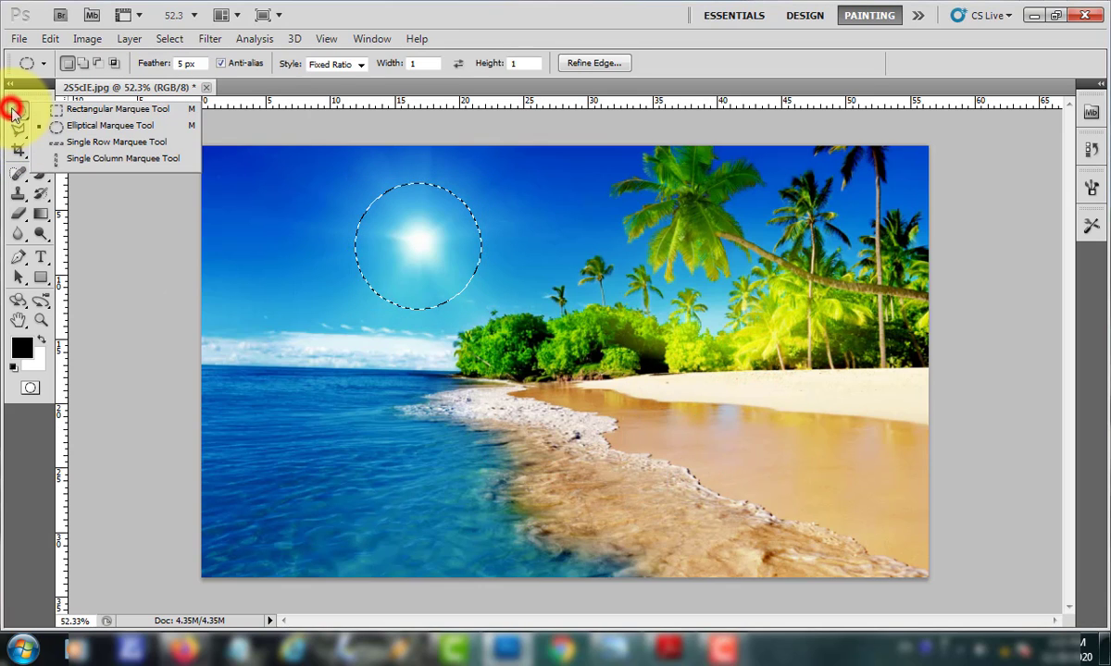
left_click(74, 159)
left_click(223, 181)
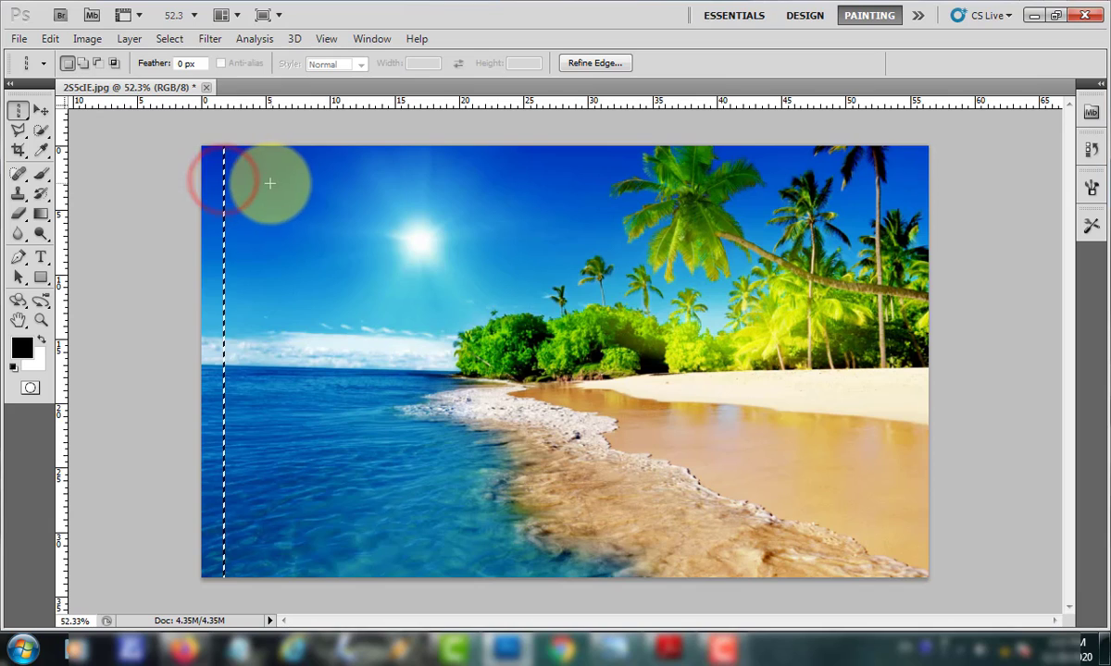
left_click_drag(269, 184, 317, 248)
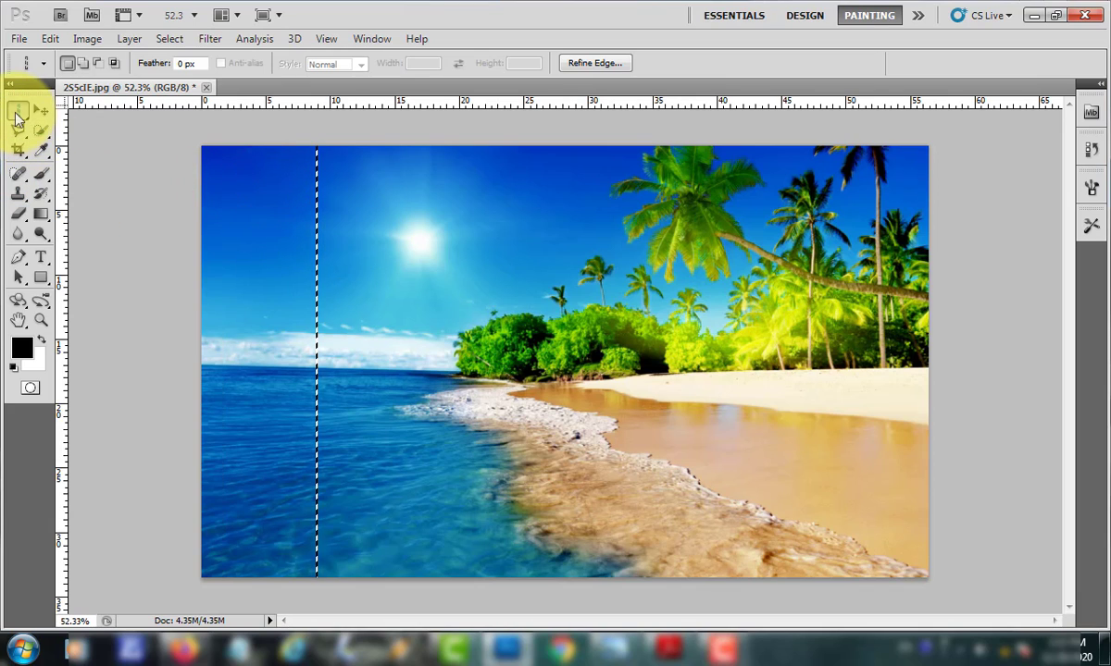
left_click(18, 111)
left_click(66, 110)
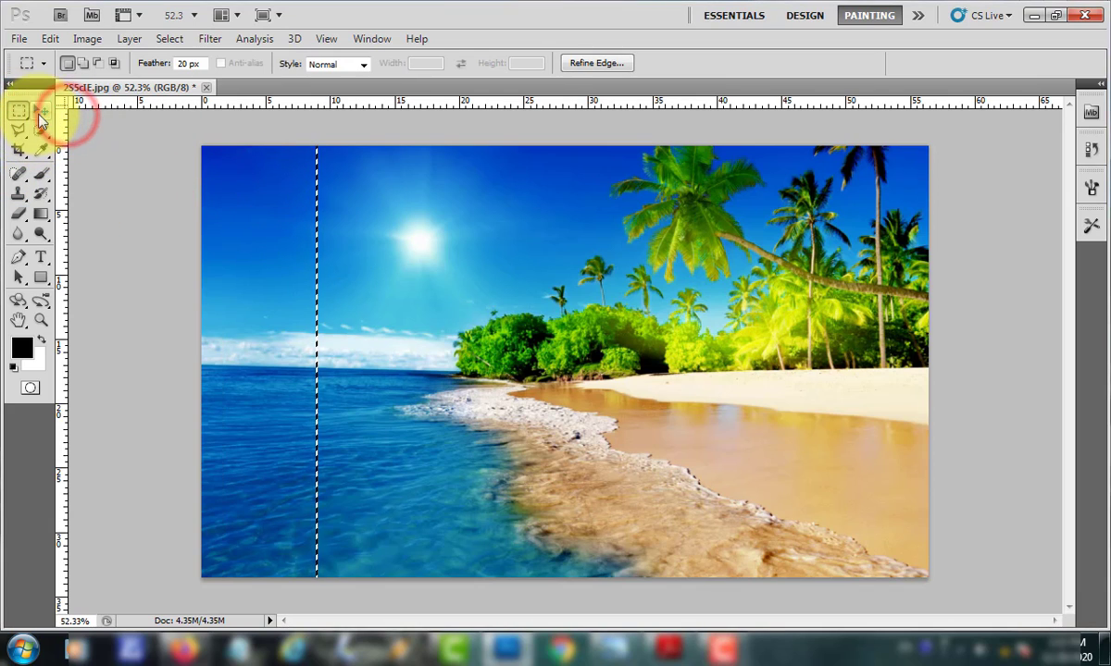
left_click(41, 110)
left_click(18, 111)
left_click(93, 110)
left_click(267, 165)
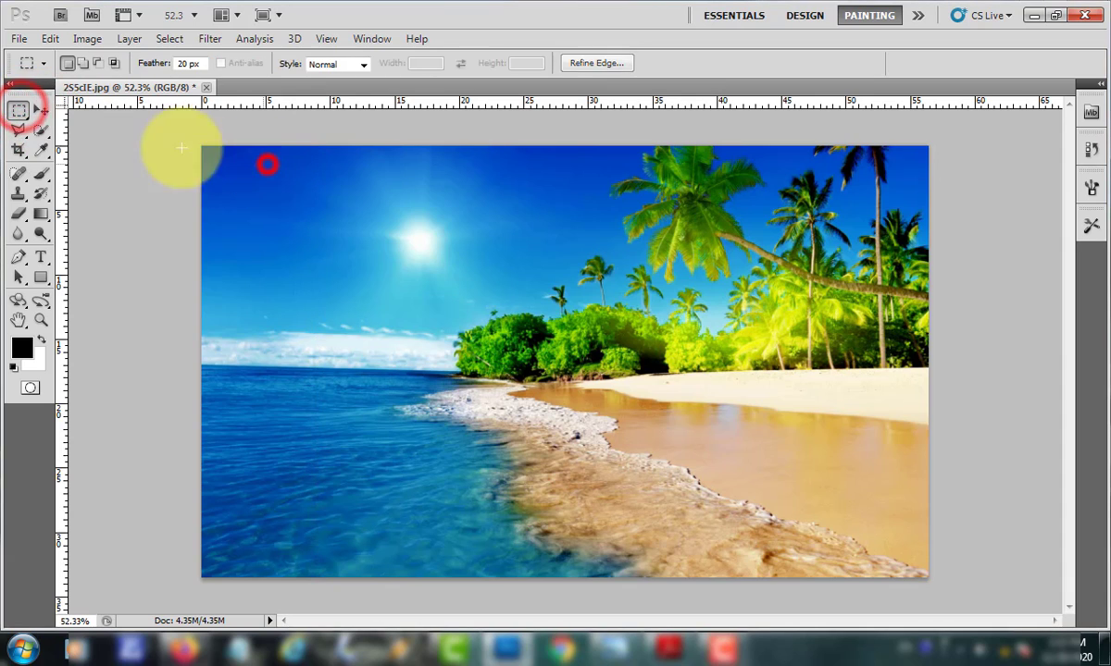
left_click(41, 110)
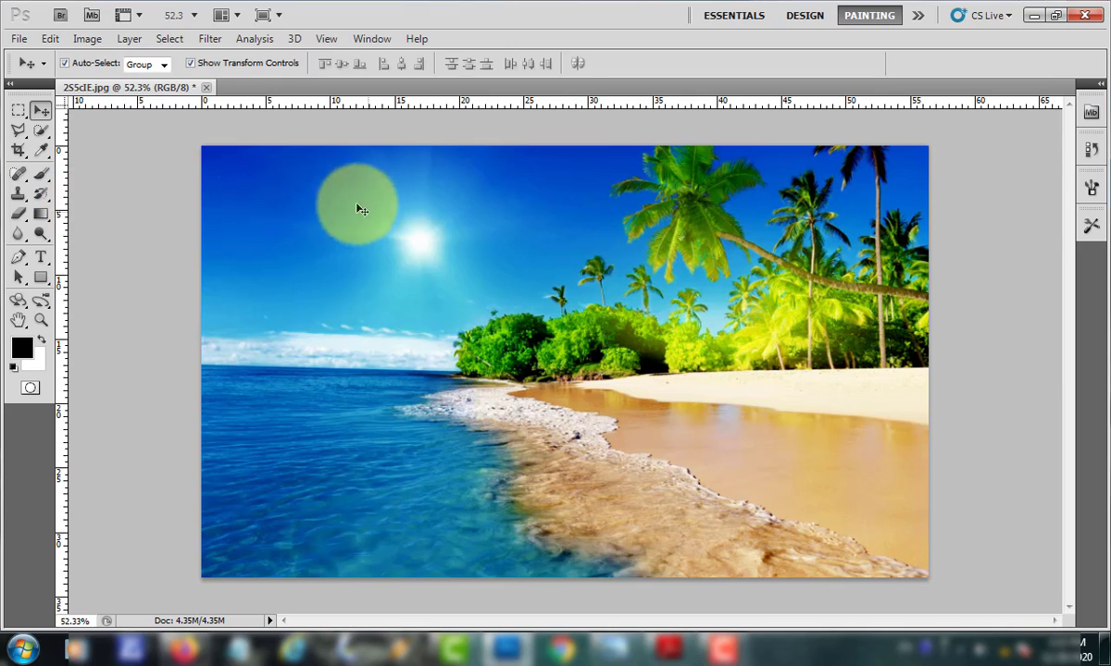
Step: Draw a 20 px feathered rectangle around the sun, trial-move it right, then undo
left_click(18, 111)
left_click(96, 109)
left_click_drag(297, 185, 460, 317)
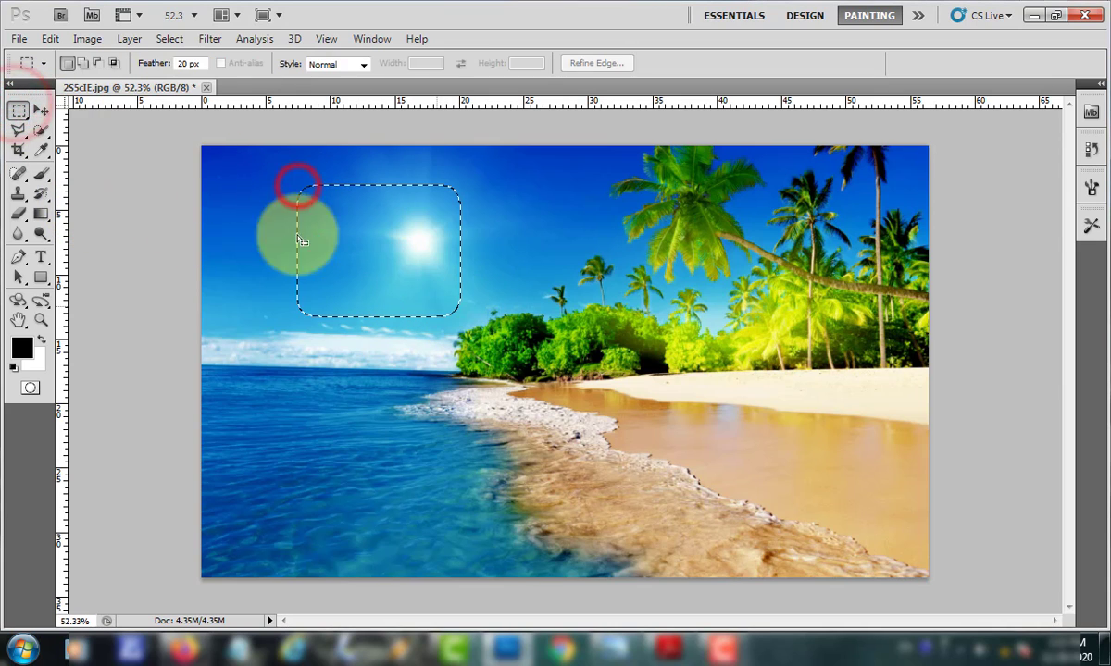
left_click(40, 110)
left_click_drag(372, 216, 588, 236)
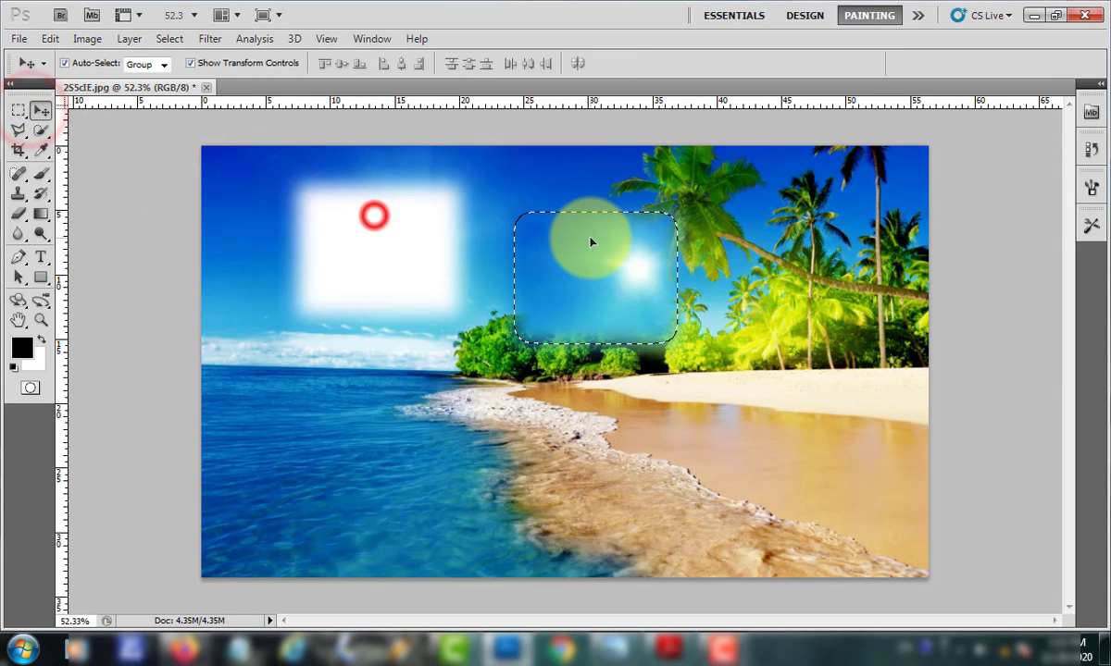
key("ctrl+z")
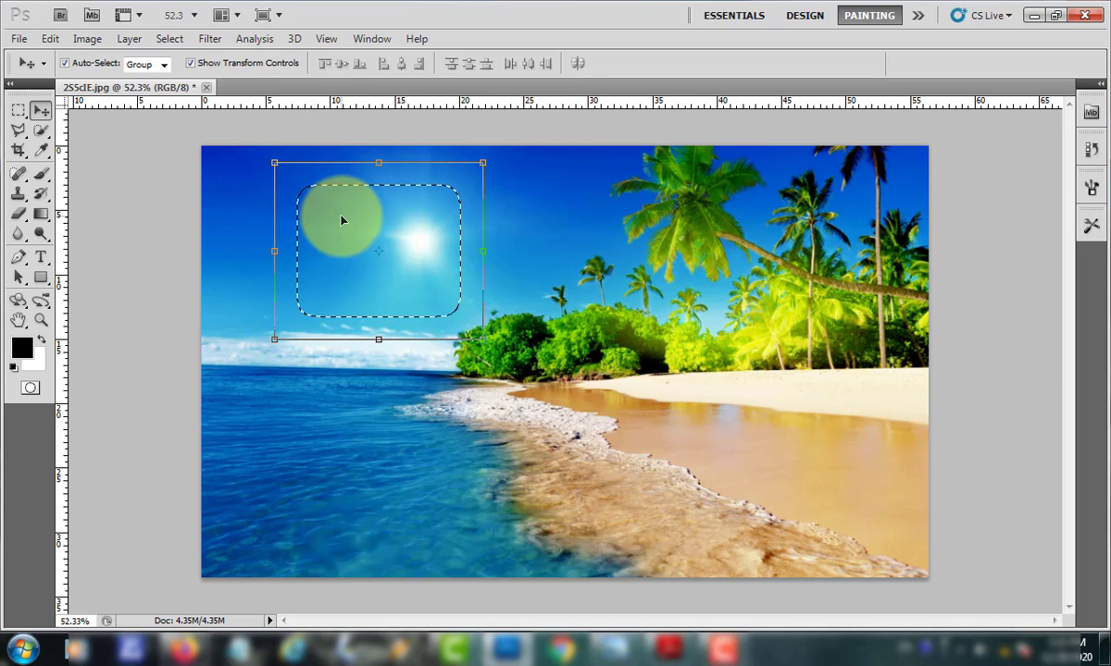
Step: Outline the big upper-right palm top with the Polygonal Lasso
left_click(19, 129)
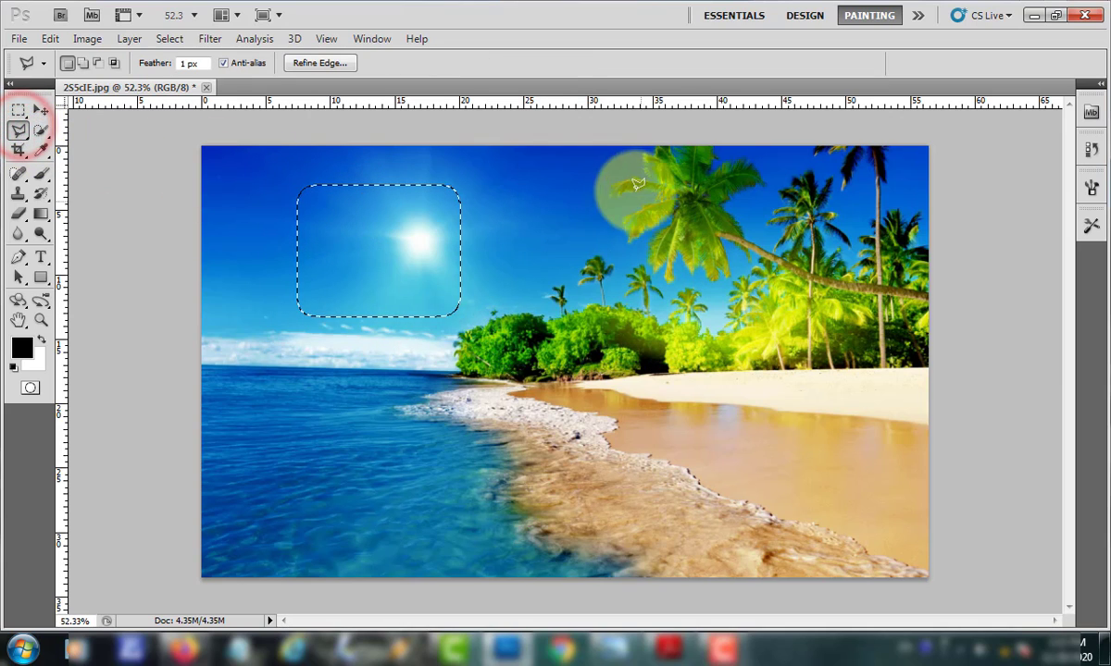
left_click(606, 146)
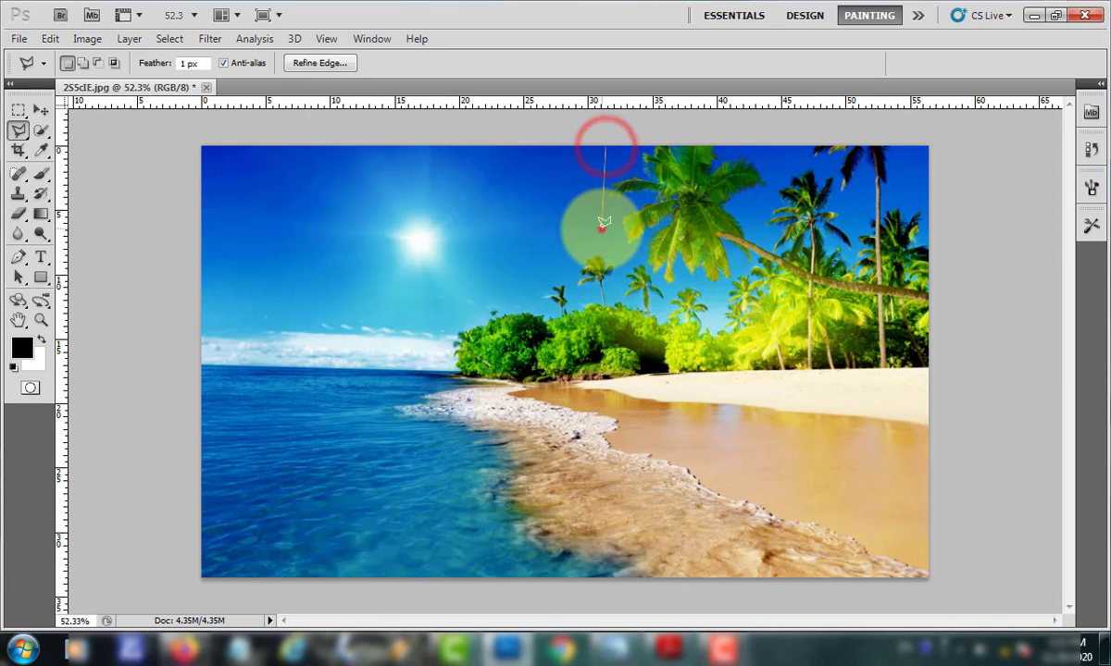
left_click(602, 226)
left_click(669, 297)
left_click(773, 291)
left_click(768, 171)
left_click(755, 148)
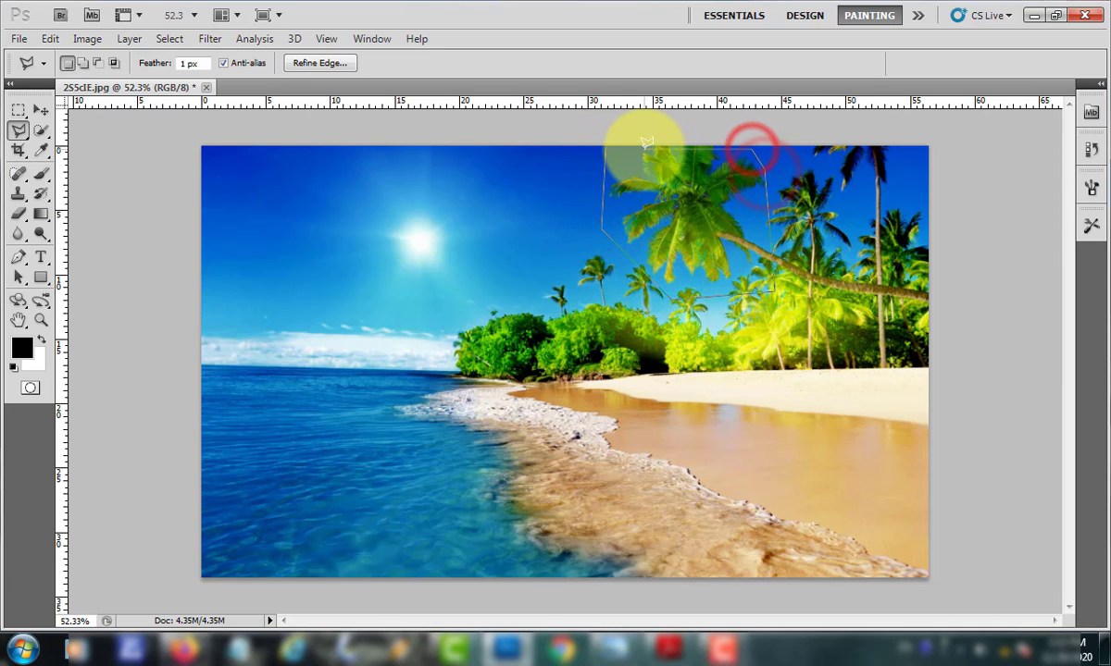
left_click(604, 146)
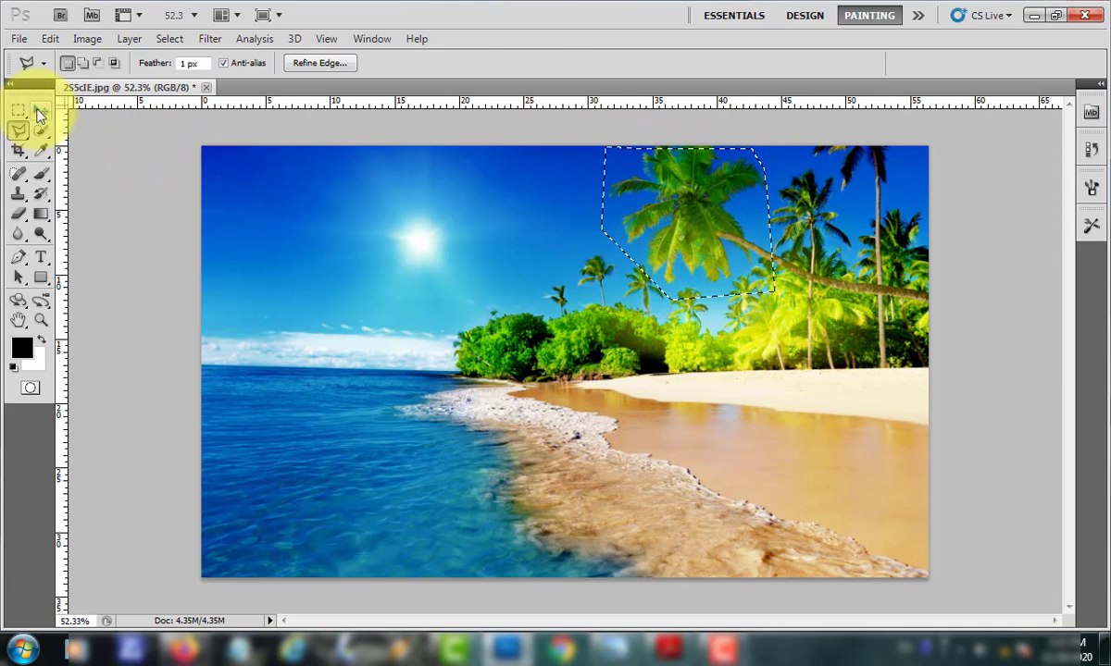
Step: Drag the palm top left over the sun and deselect it
left_click(38, 109)
left_click_drag(690, 190, 371, 248)
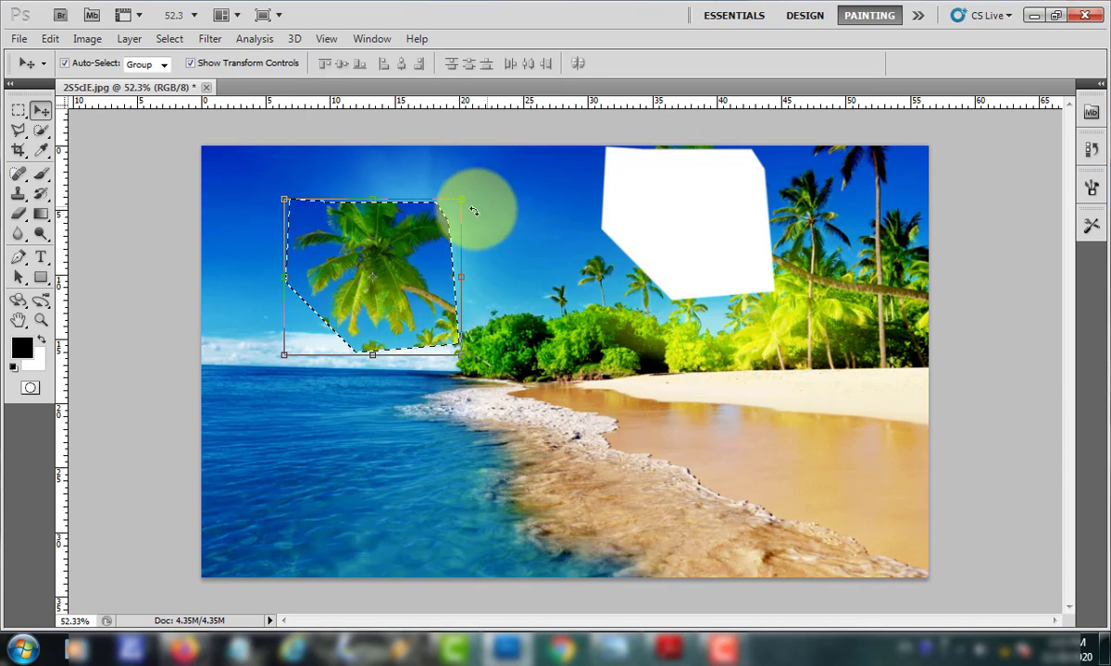
left_click(18, 109)
left_click(157, 178)
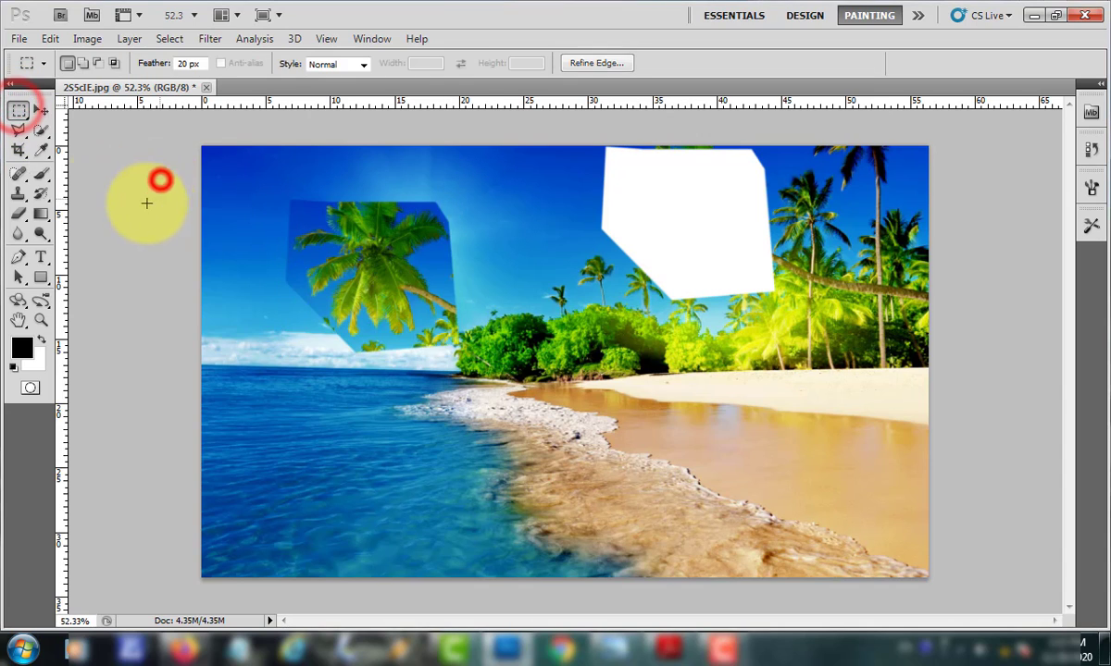
Step: Choose the freehand Lasso, clear the palm selection and zoom in
left_click(20, 134)
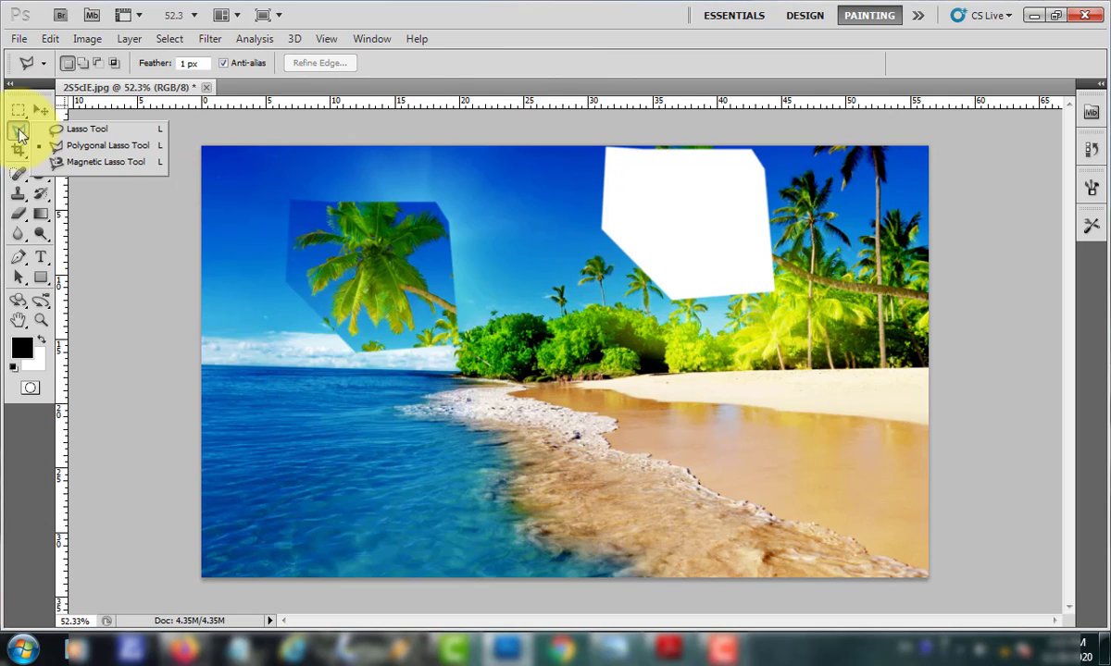
left_click(92, 131)
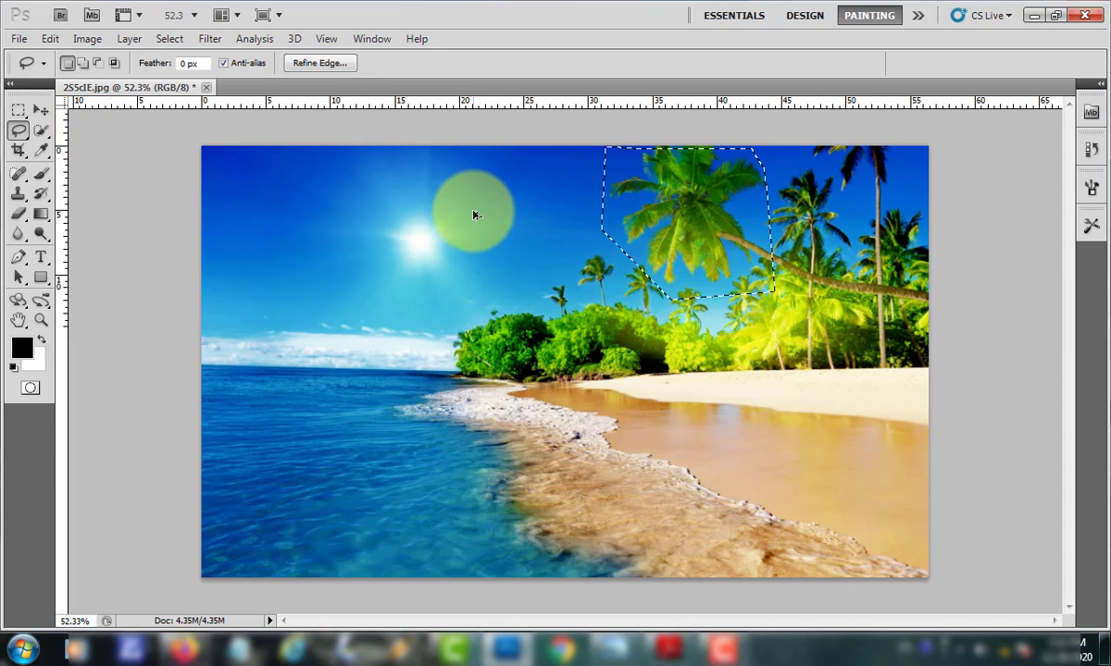
left_click(18, 109)
left_click(245, 227)
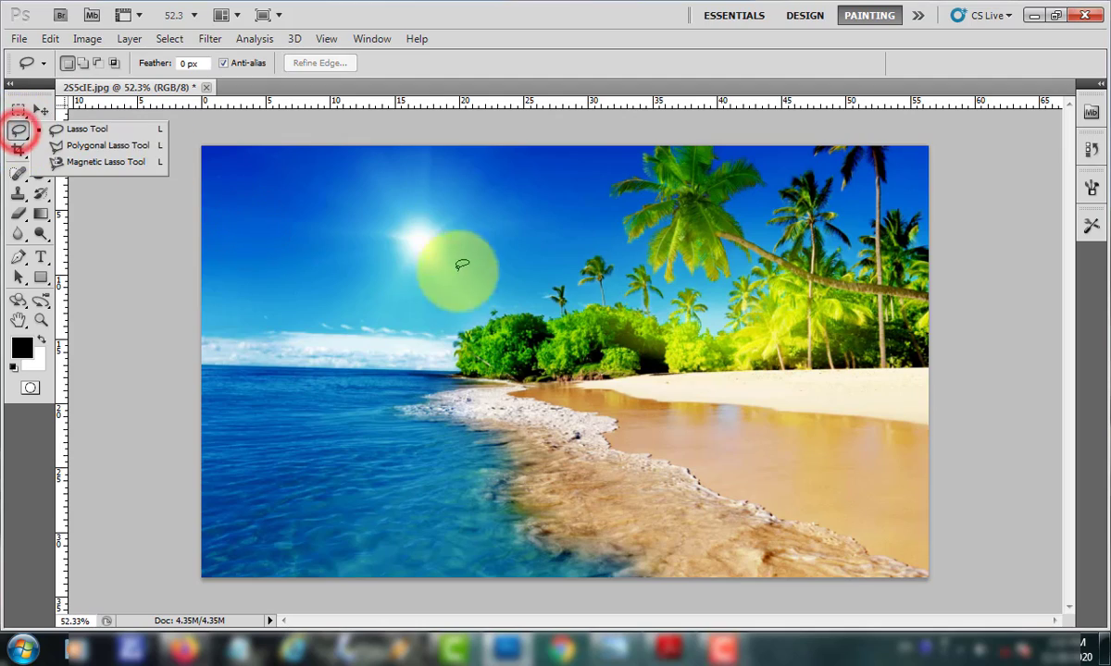
scroll(558, 248, "up", 2)
scroll(551, 262, "up", 1)
left_click(568, 320)
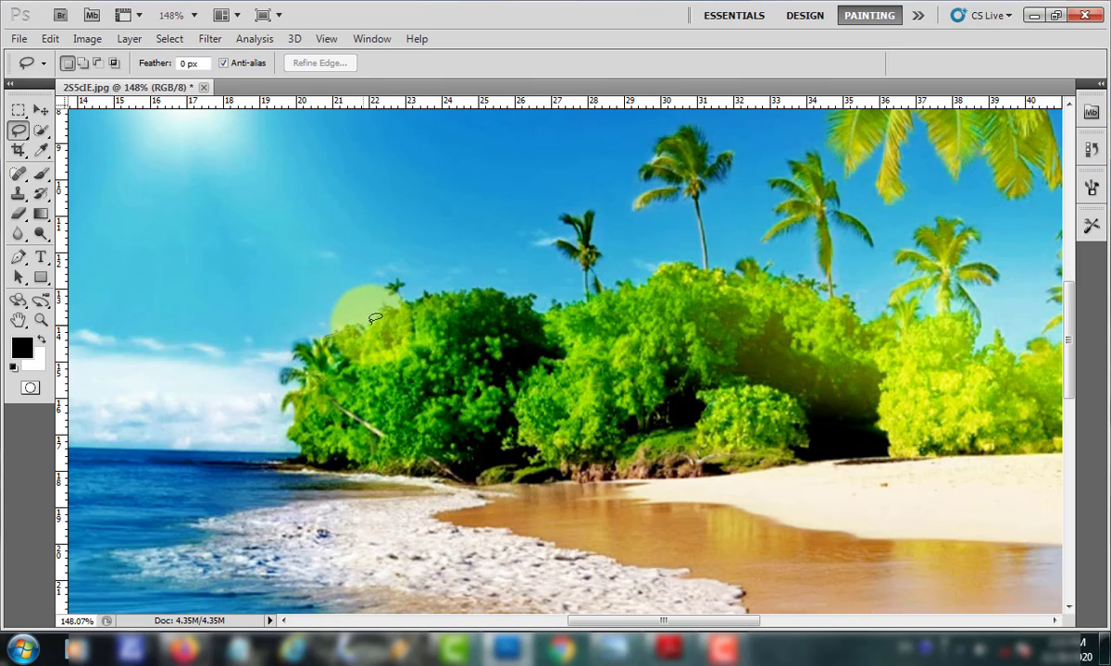
Step: Lasso the central bushes, trial-move them onto the lower-right beach, then undo
left_click_drag(397, 304, 531, 298)
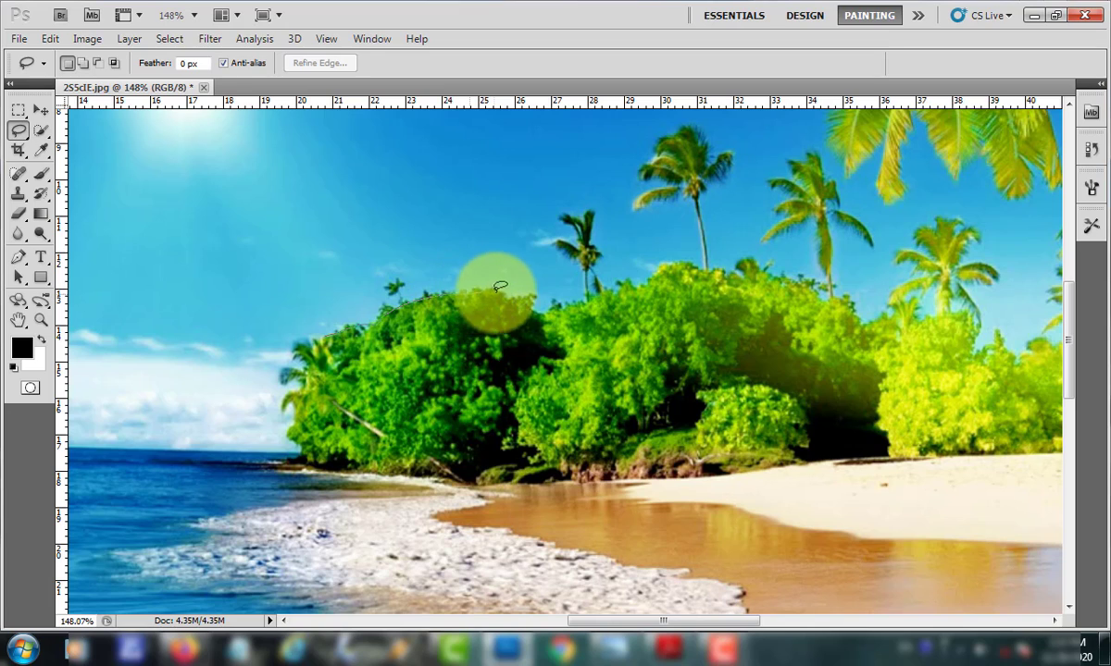
mouse_move(577, 299)
left_mouse_down()
mouse_move(741, 264)
mouse_move(870, 306)
mouse_move(855, 391)
mouse_move(542, 432)
mouse_move(396, 421)
mouse_move(320, 370)
mouse_move(329, 317)
left_mouse_up()
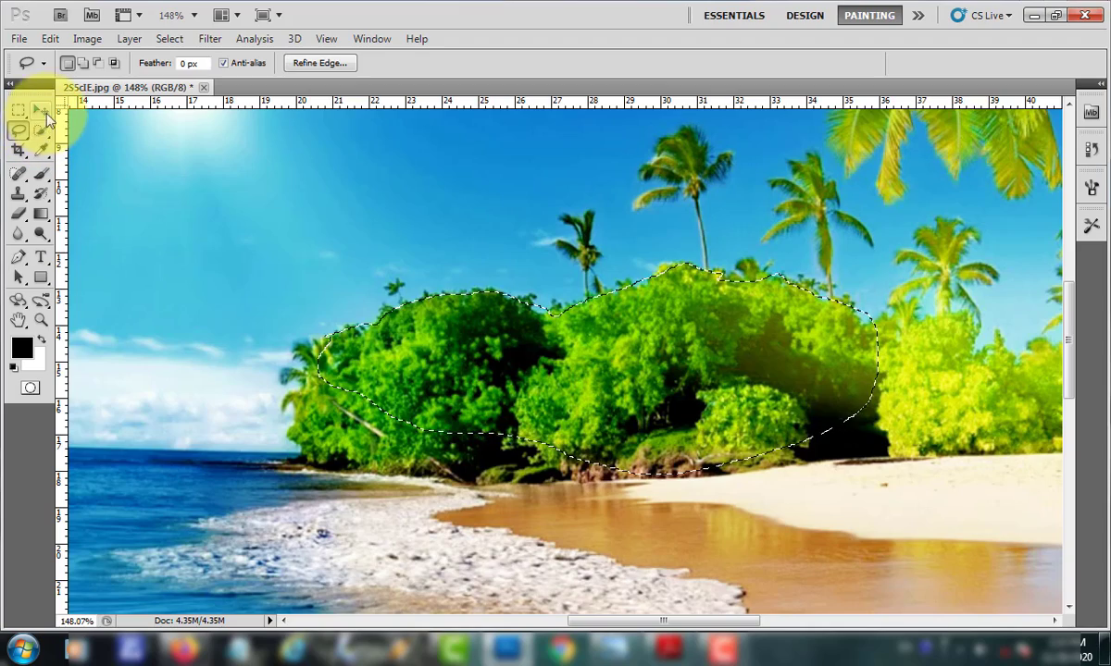
left_click(41, 110)
mouse_move(560, 360)
left_mouse_down()
mouse_move(542, 303)
mouse_move(425, 218)
mouse_move(421, 366)
left_mouse_up()
scroll(420, 367, "down", 3)
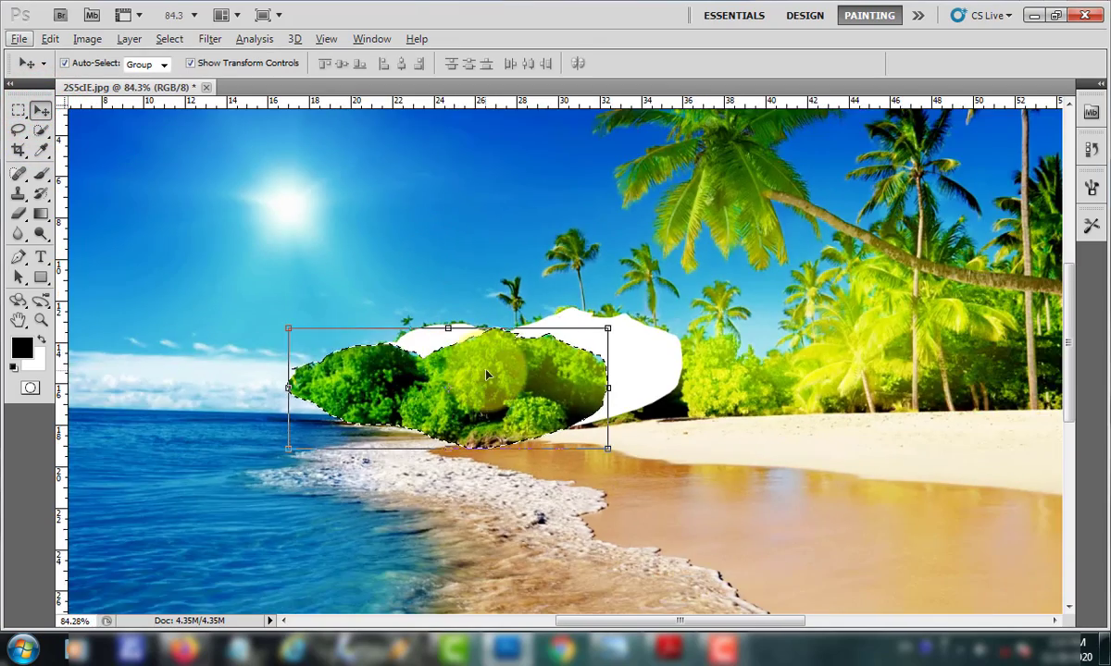
left_click_drag(488, 367, 851, 459)
scroll(828, 445, "down", 1)
key("ctrl+alt+z")
key("ctrl+alt+z")
key("ctrl+alt+z")
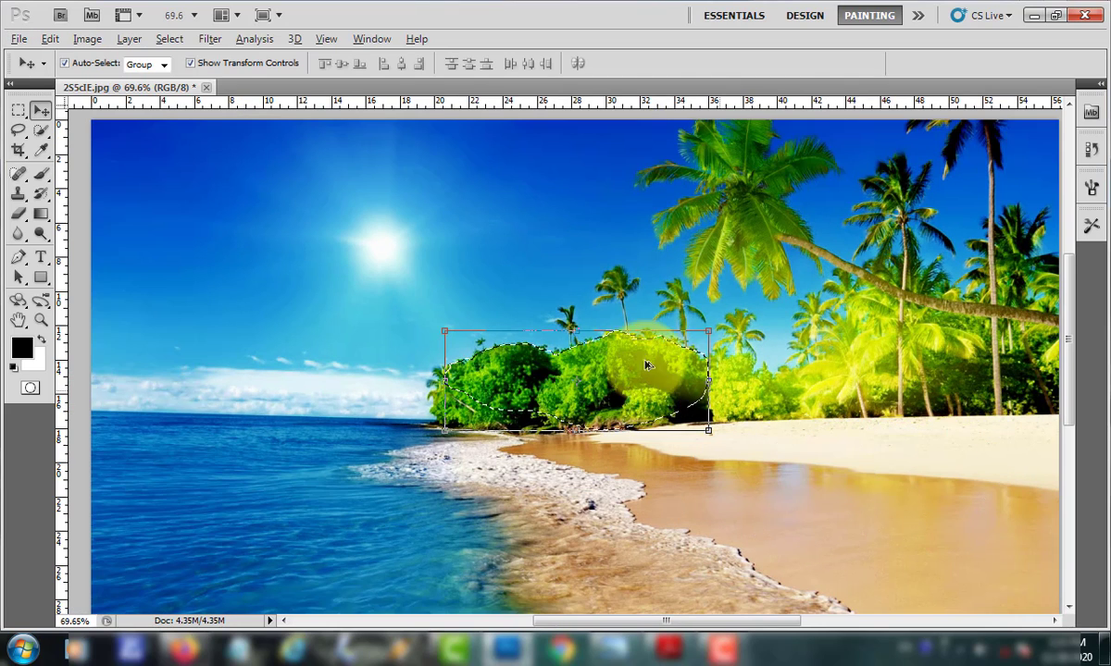
left_click(18, 132)
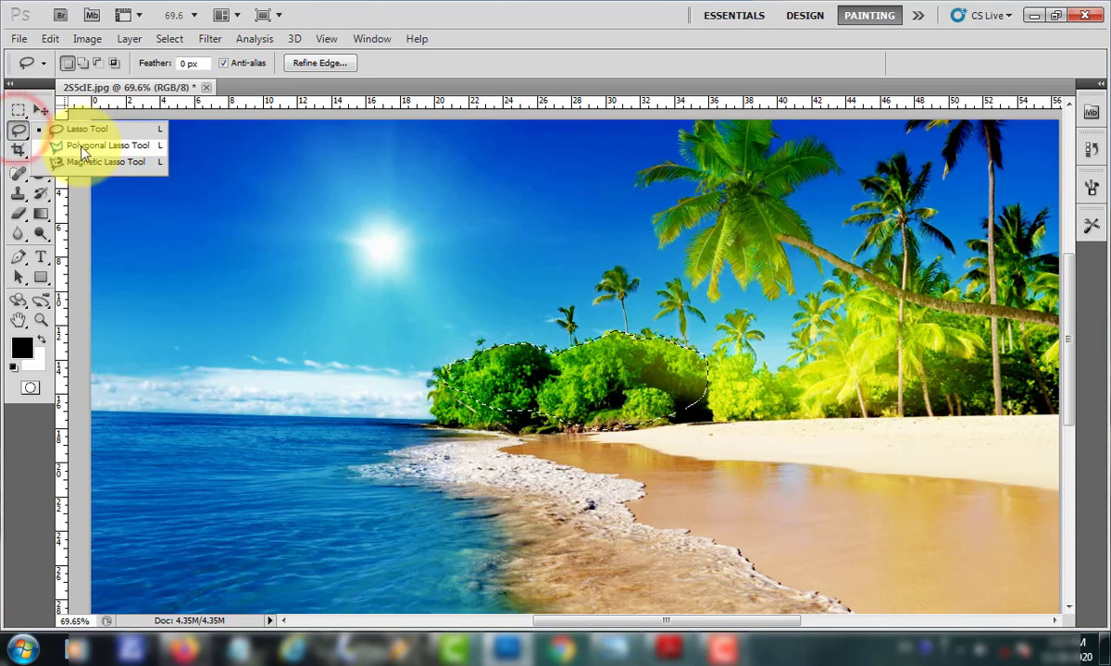
left_click(81, 148)
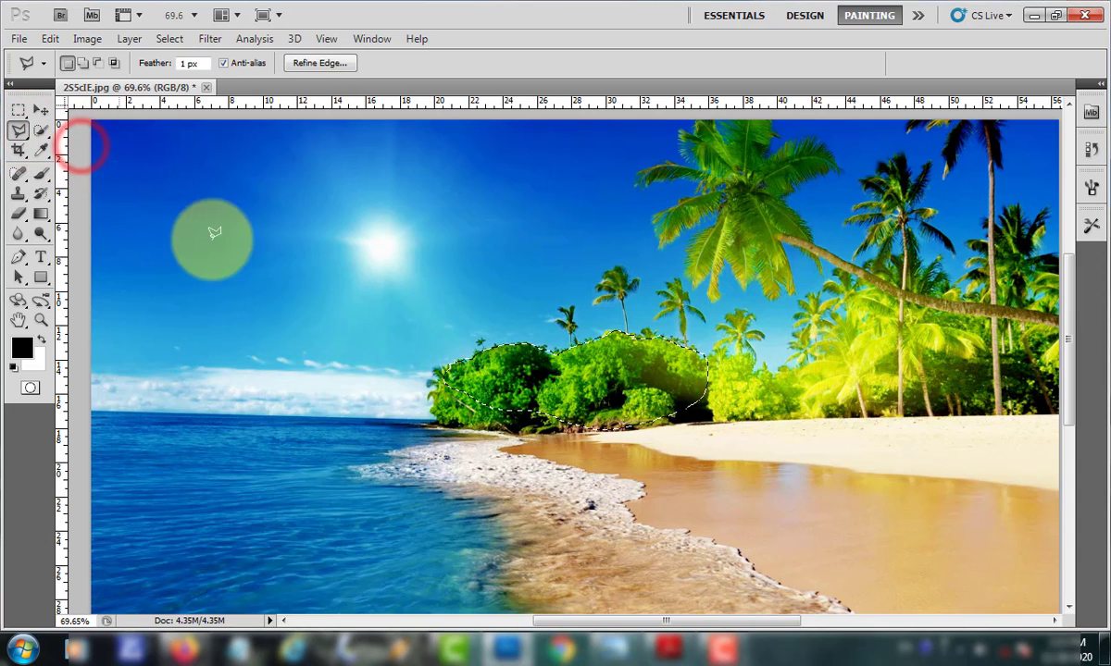
left_click(314, 181)
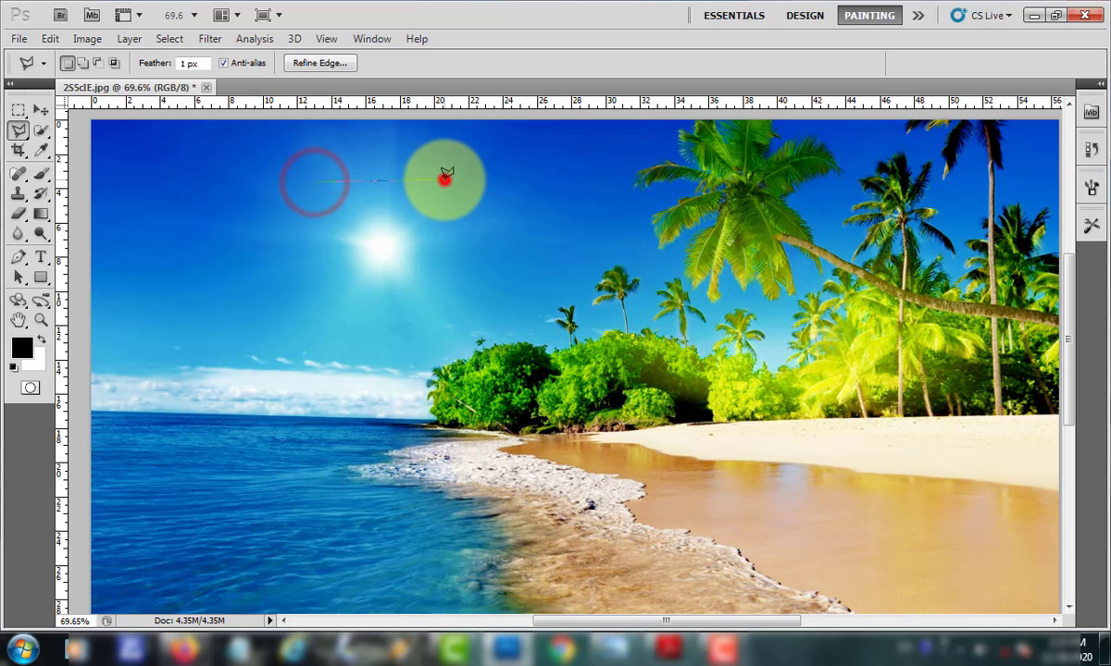
left_click(488, 272)
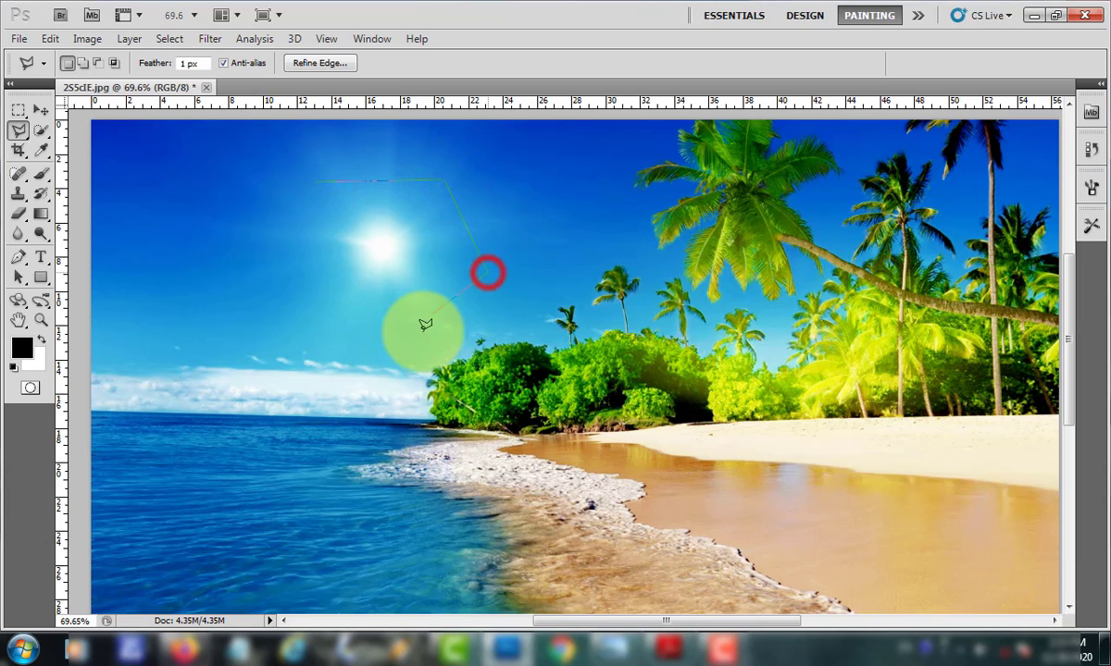
left_click(411, 347)
left_click(316, 298)
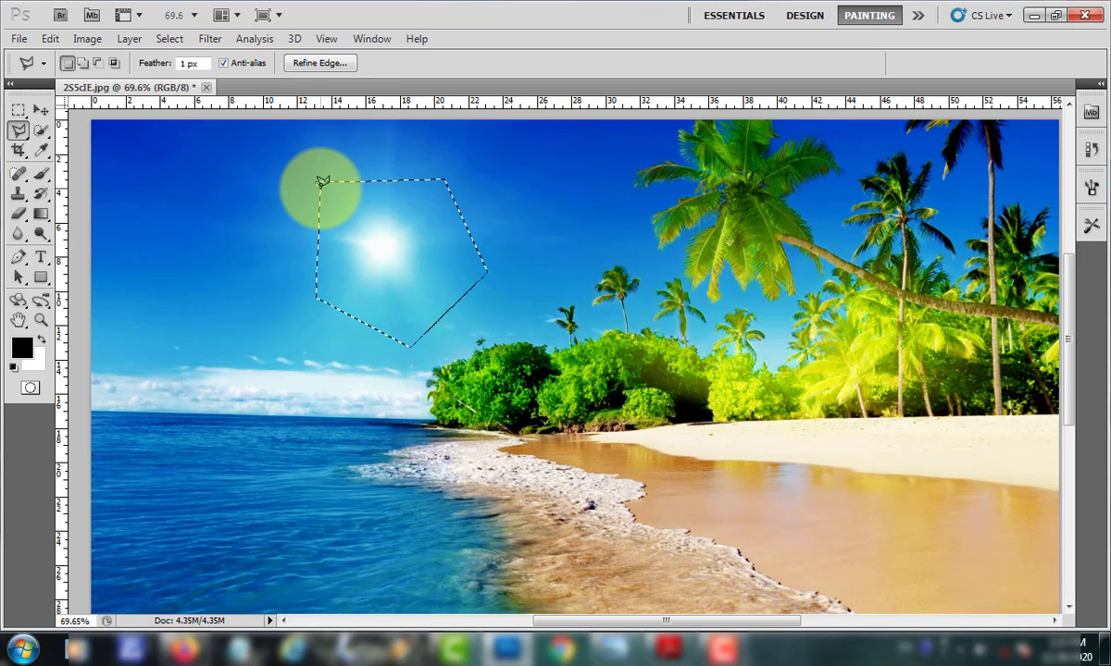
left_click(321, 180)
left_click(40, 109)
mouse_move(434, 234)
left_mouse_down()
mouse_move(628, 236)
mouse_move(428, 232)
left_mouse_up()
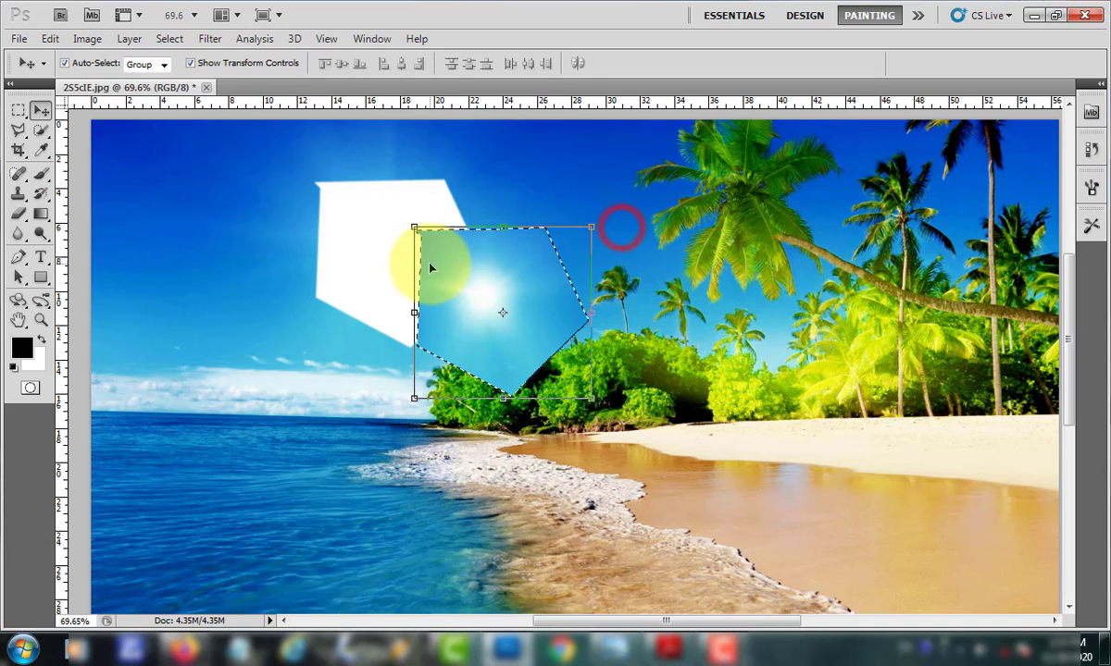
left_click(19, 111)
left_click(214, 275)
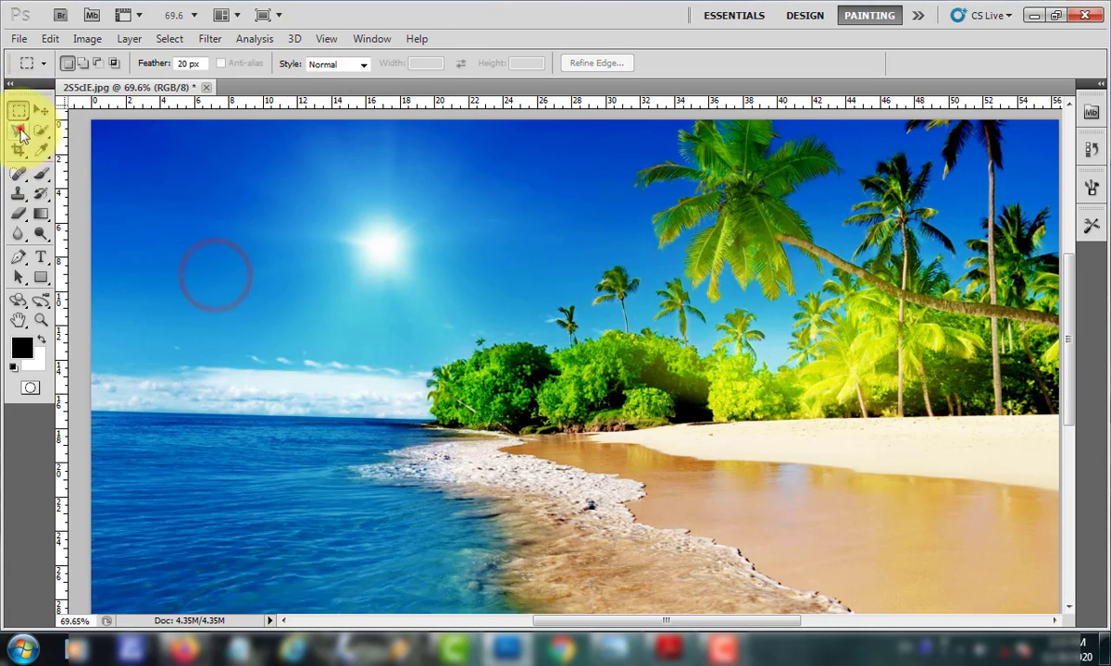
left_click(18, 129)
left_click(108, 146)
scroll(670, 179, "down", 2)
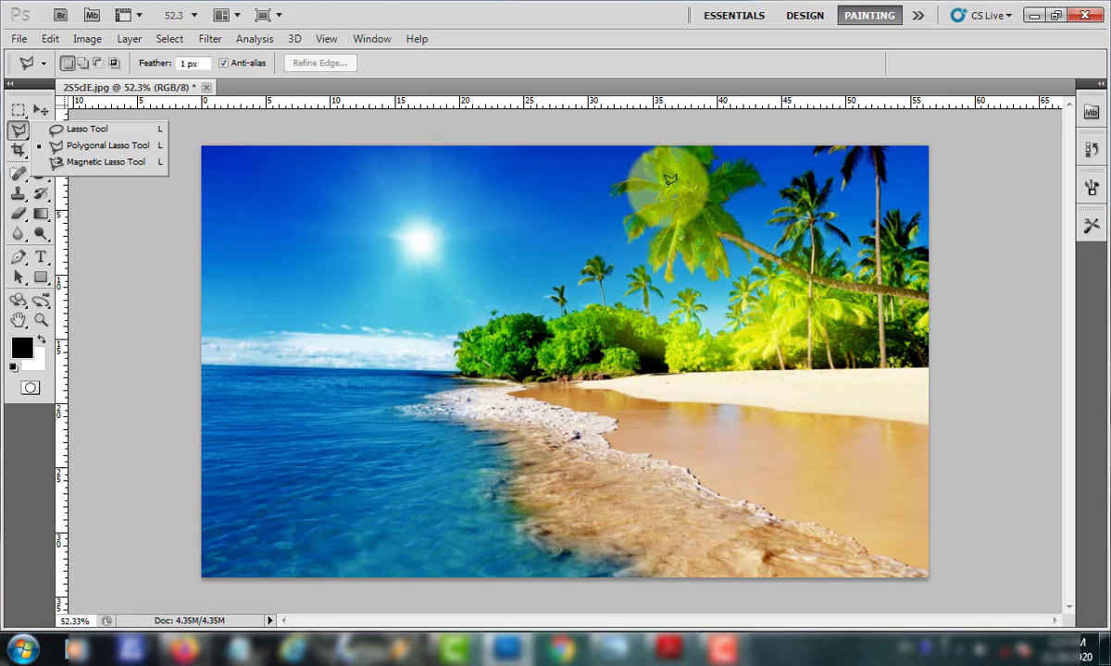
Step: Outline the top of the tall palm with the Polygonal Lasso
scroll(669, 179, "up", 2)
left_click(769, 161)
scroll(727, 235, "up", 1)
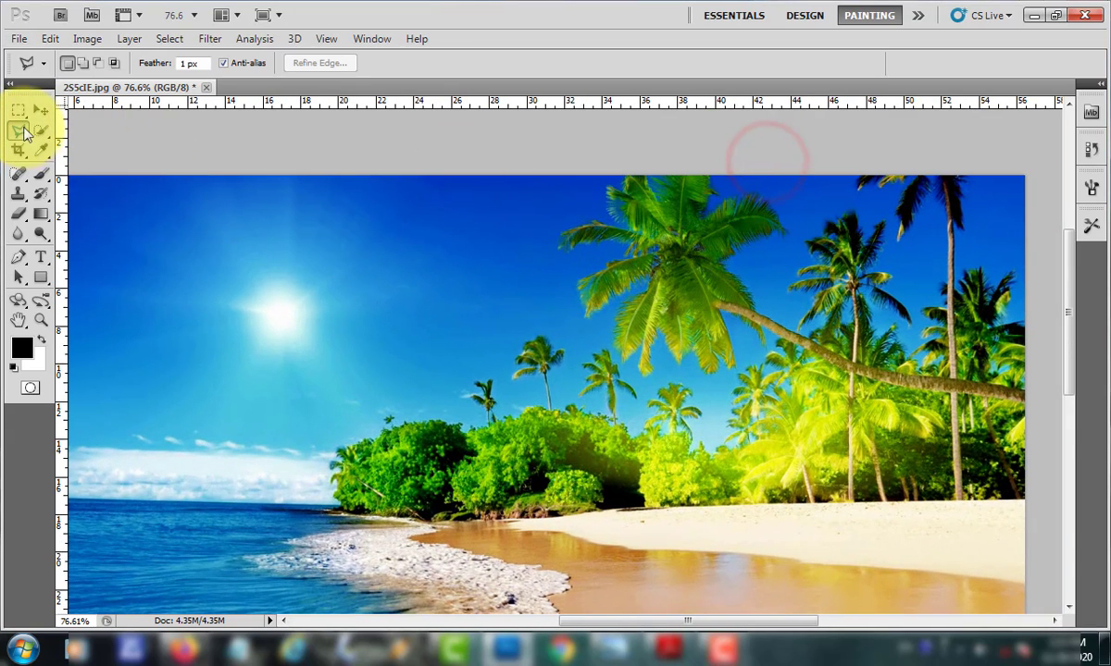
left_click(19, 129)
left_click(623, 229)
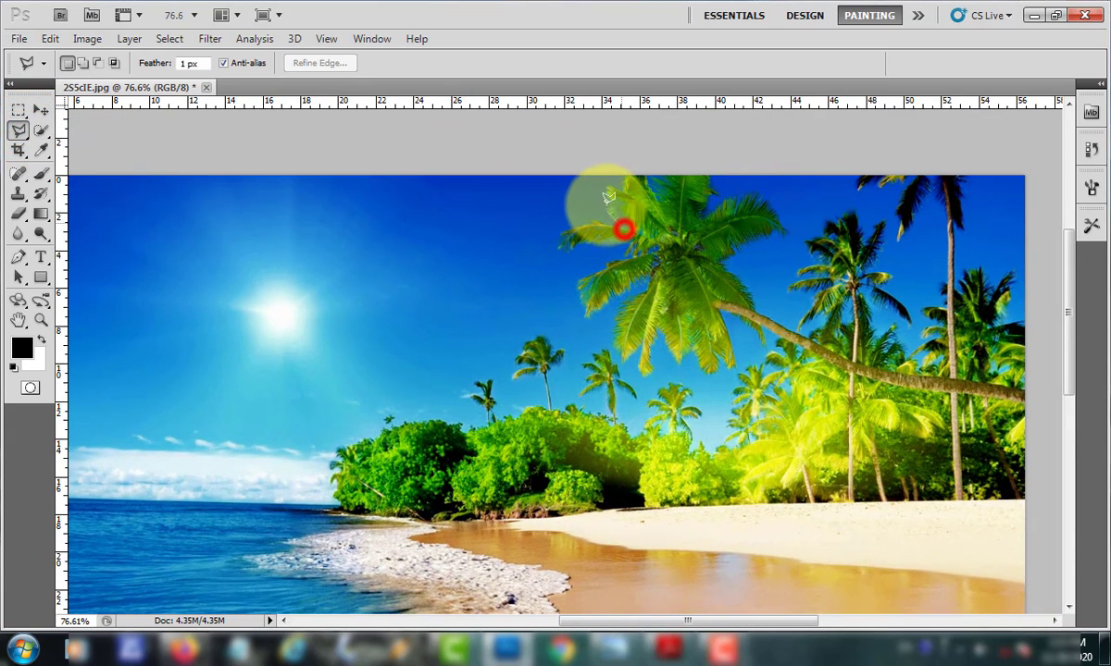
left_click(603, 204)
left_click(607, 186)
left_click(620, 186)
left_click(639, 176)
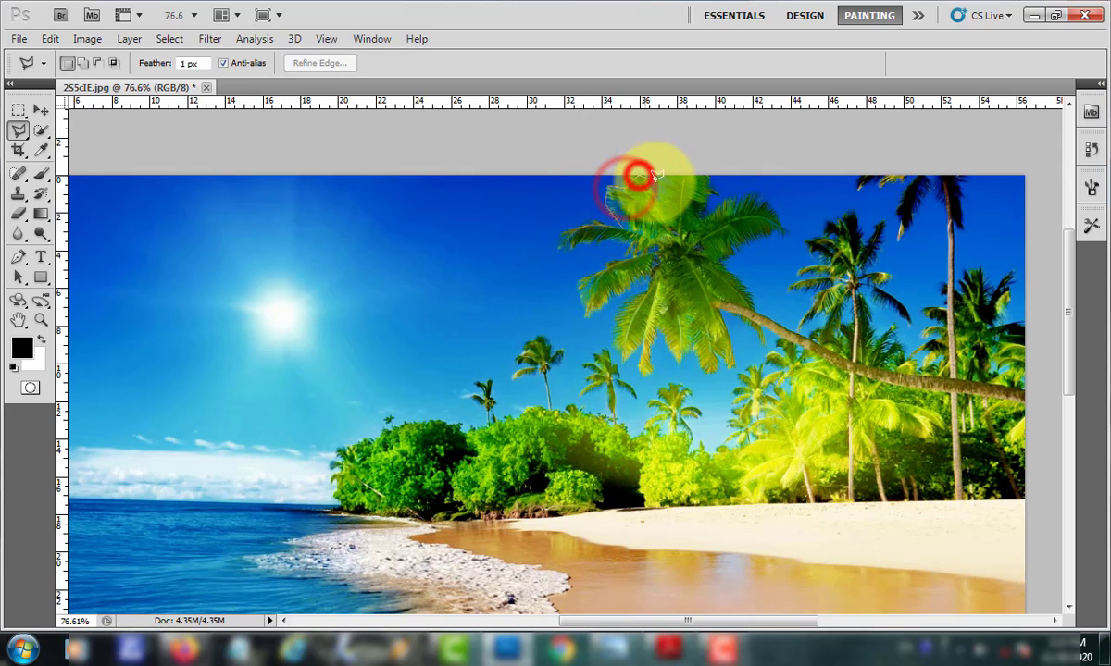
left_click(652, 178)
left_click(679, 242)
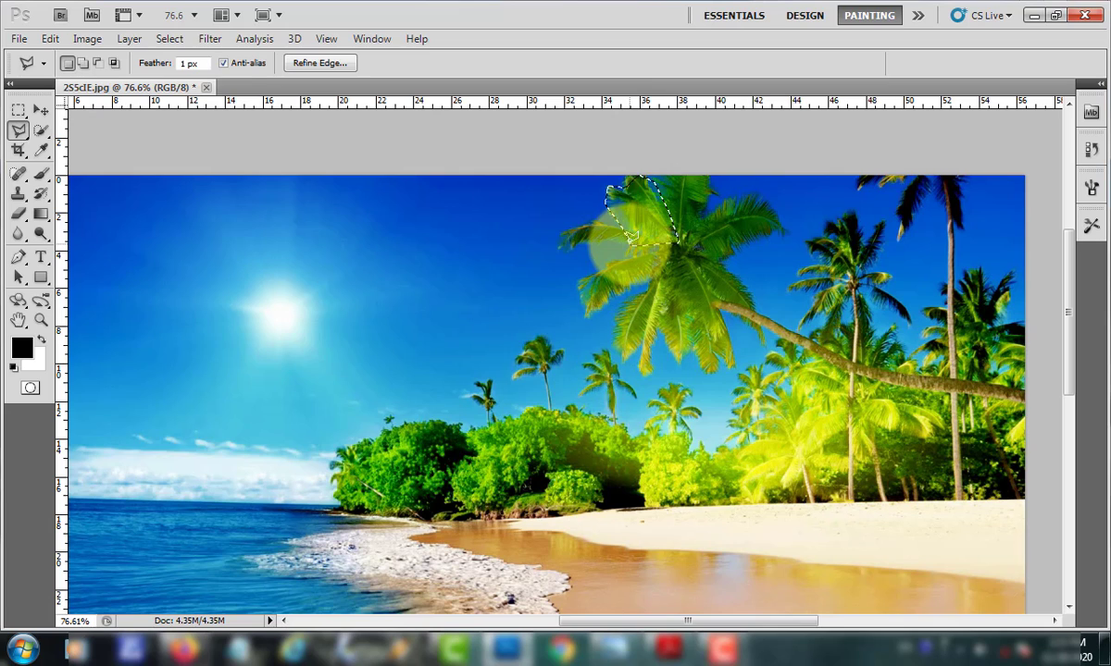
Step: Copy the palm top to a new layer, move and rotate it about 94°, then cancel
key("ctrl+j")
left_click(41, 110)
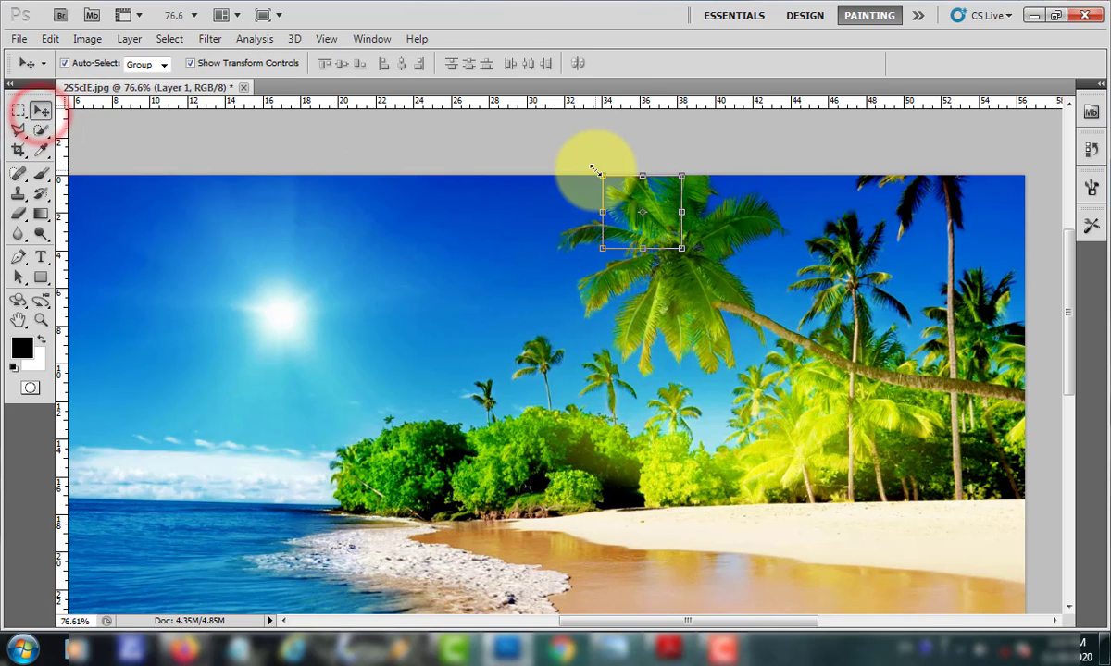
mouse_move(638, 197)
left_mouse_down()
mouse_move(602, 287)
mouse_move(566, 278)
left_mouse_up()
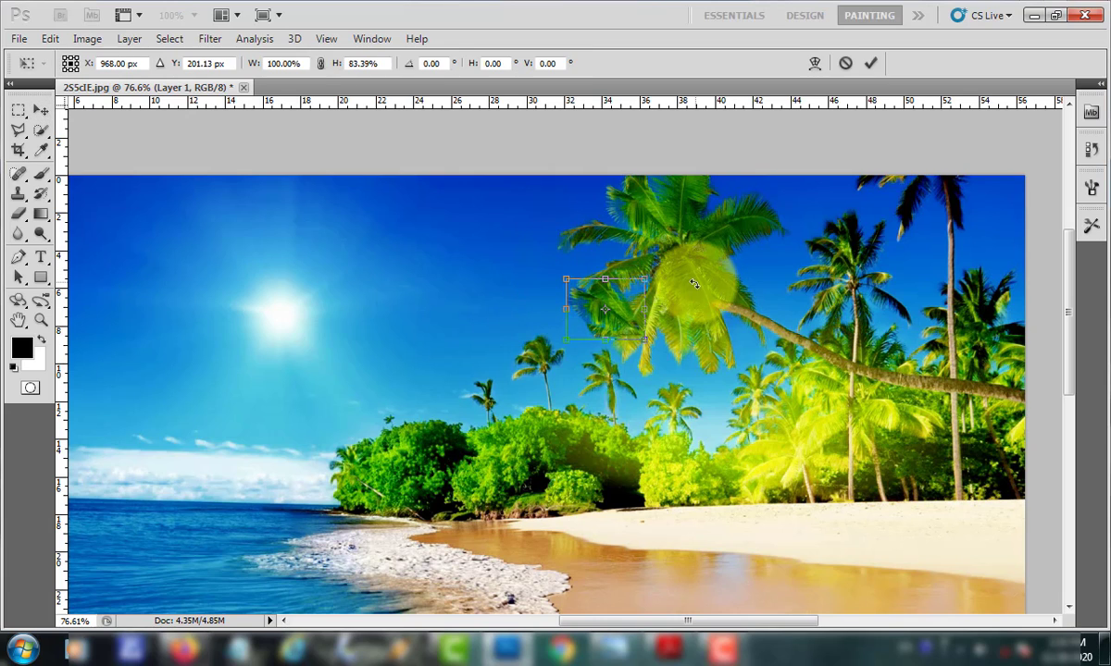
left_click_drag(661, 267, 568, 261)
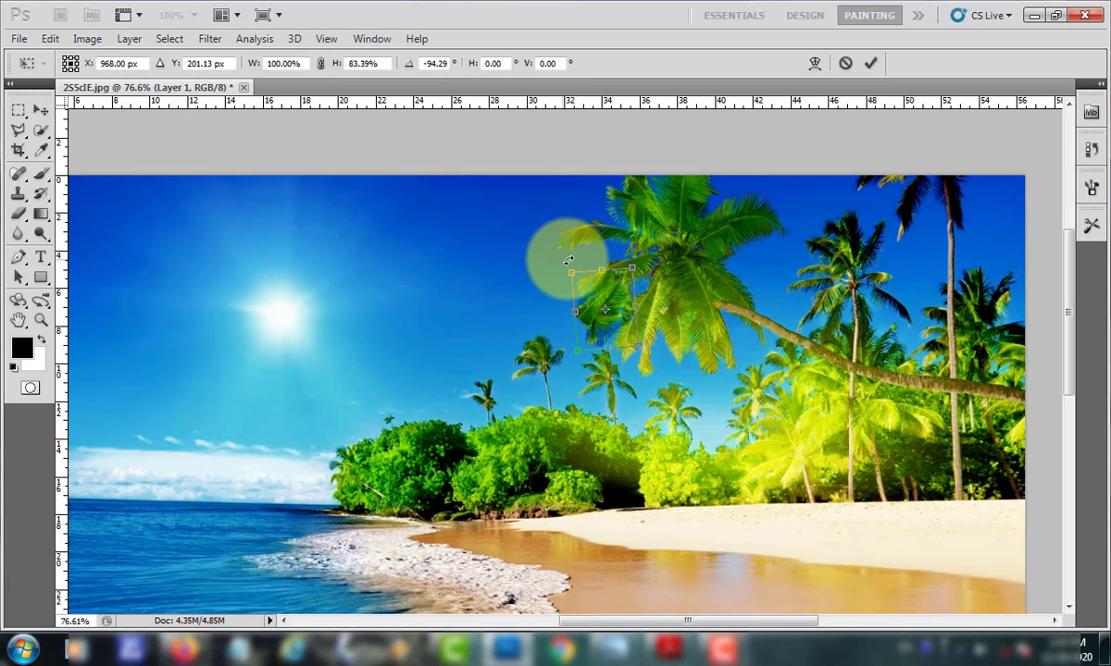
left_click_drag(617, 288, 649, 291)
key("Escape")
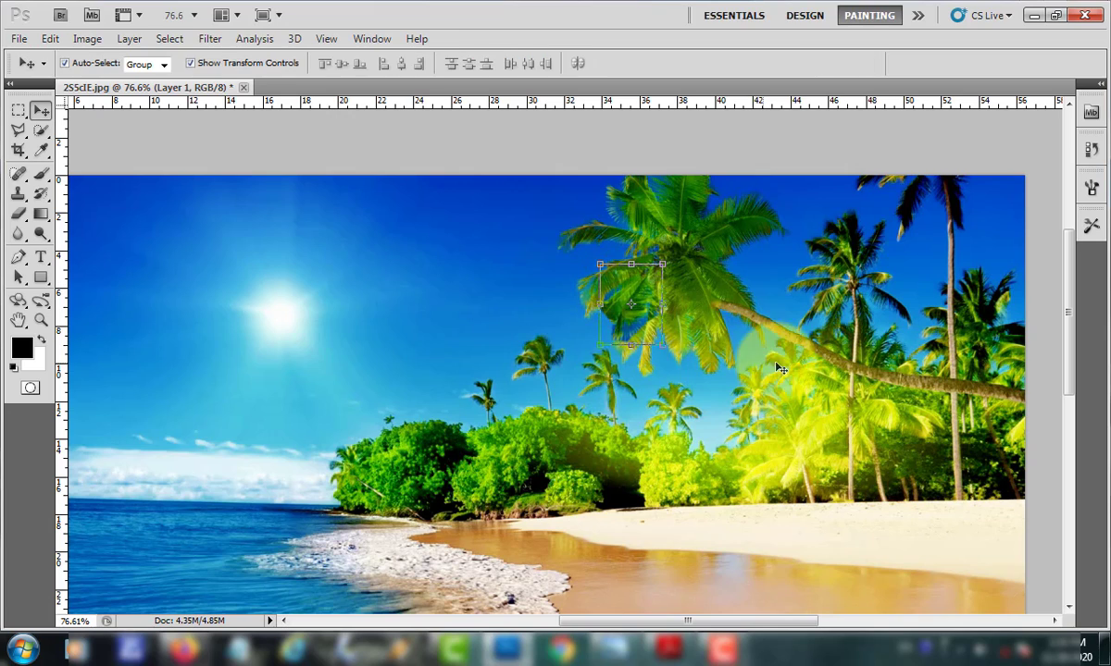
left_click(782, 352)
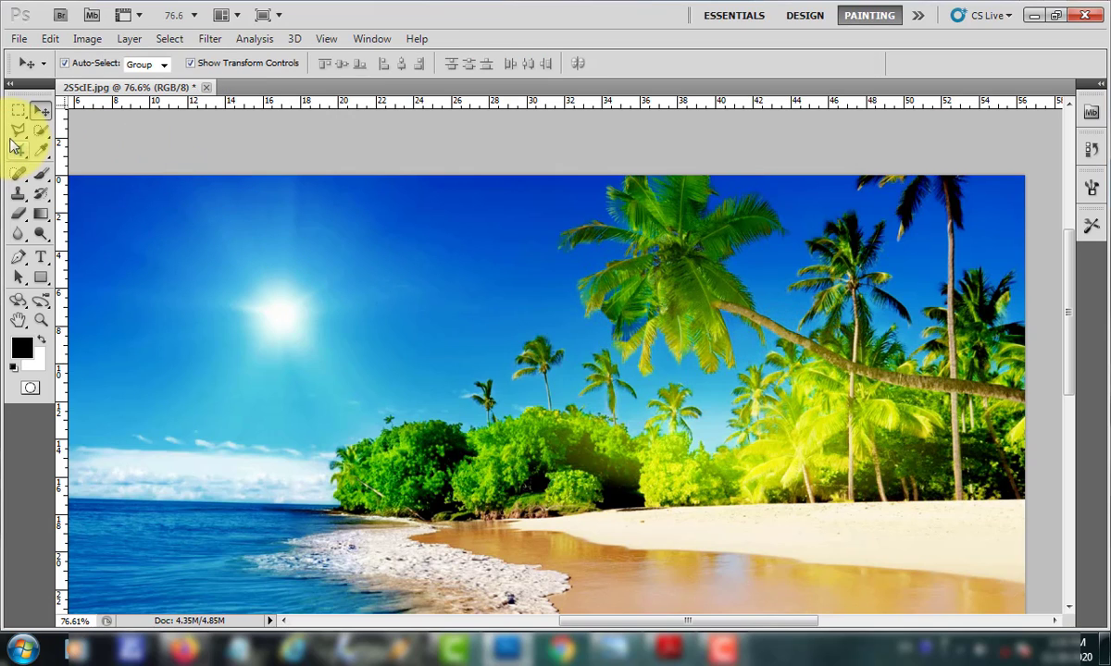
left_click(20, 137)
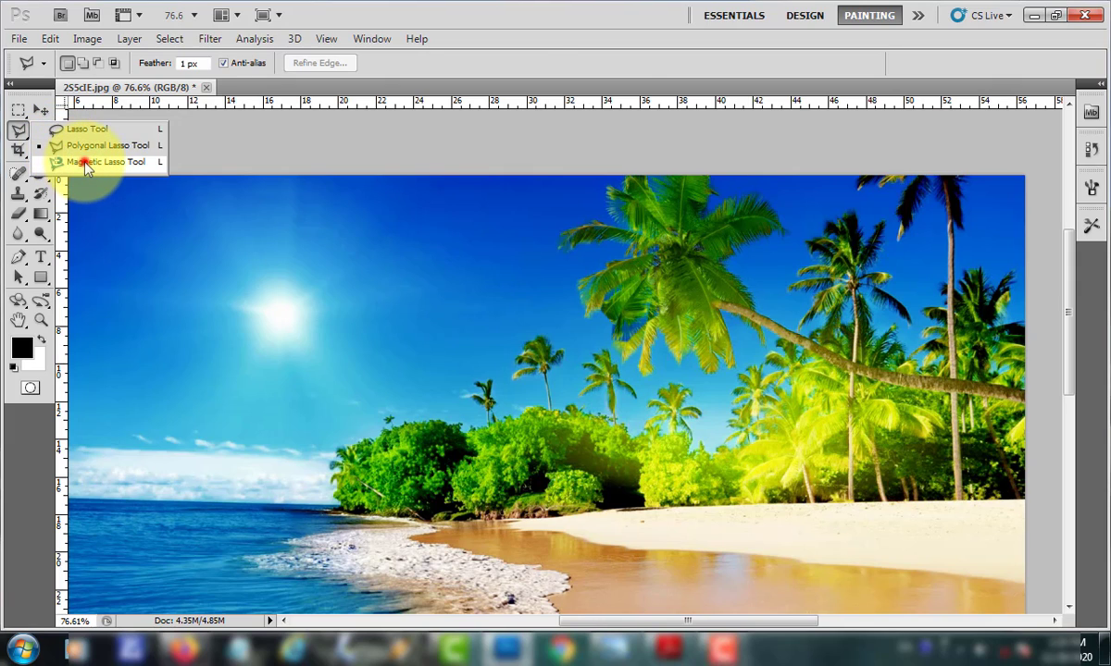
Step: Make the copied palm-top layer active and merge it down with Ctrl+E
left_click(88, 162)
left_click(41, 110)
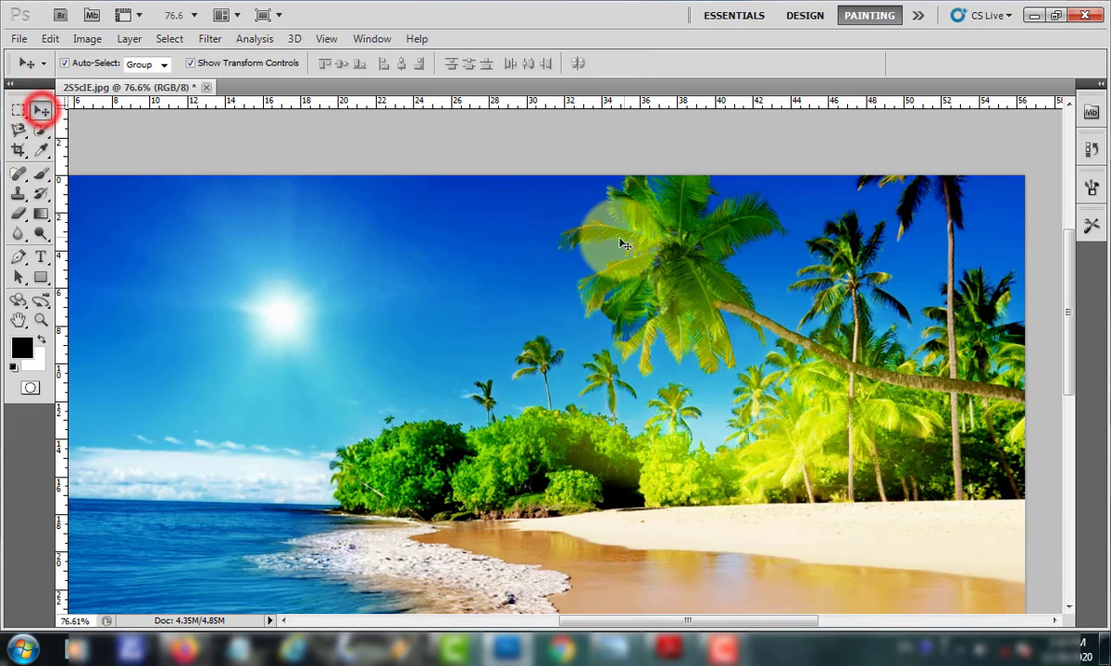
left_click(639, 288)
key("ctrl+e")
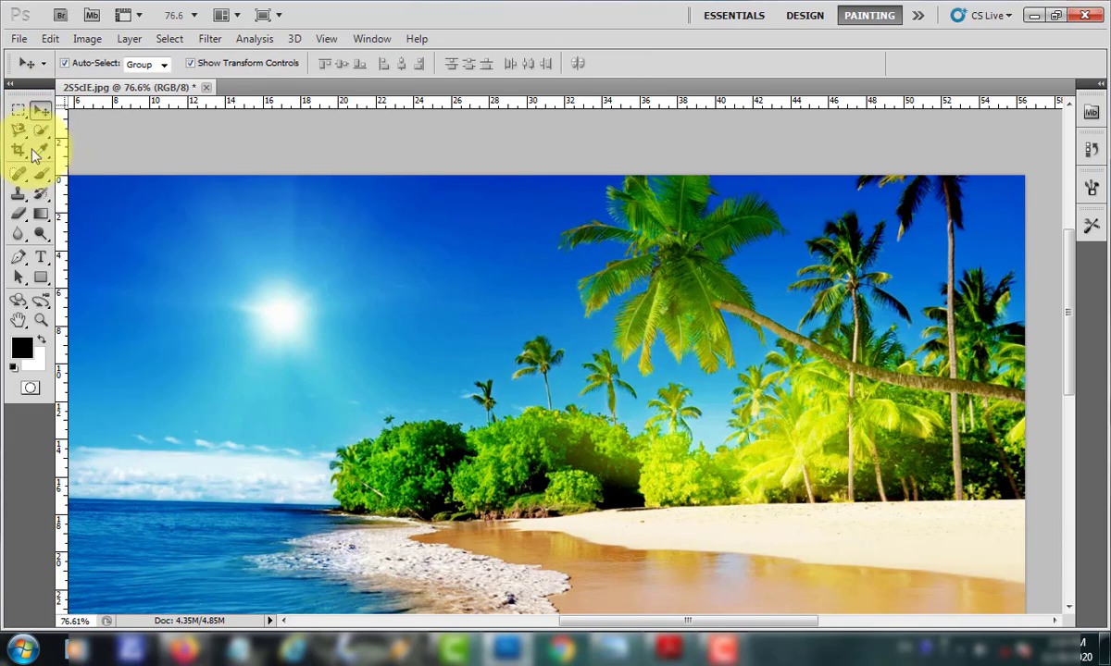
left_click(19, 130)
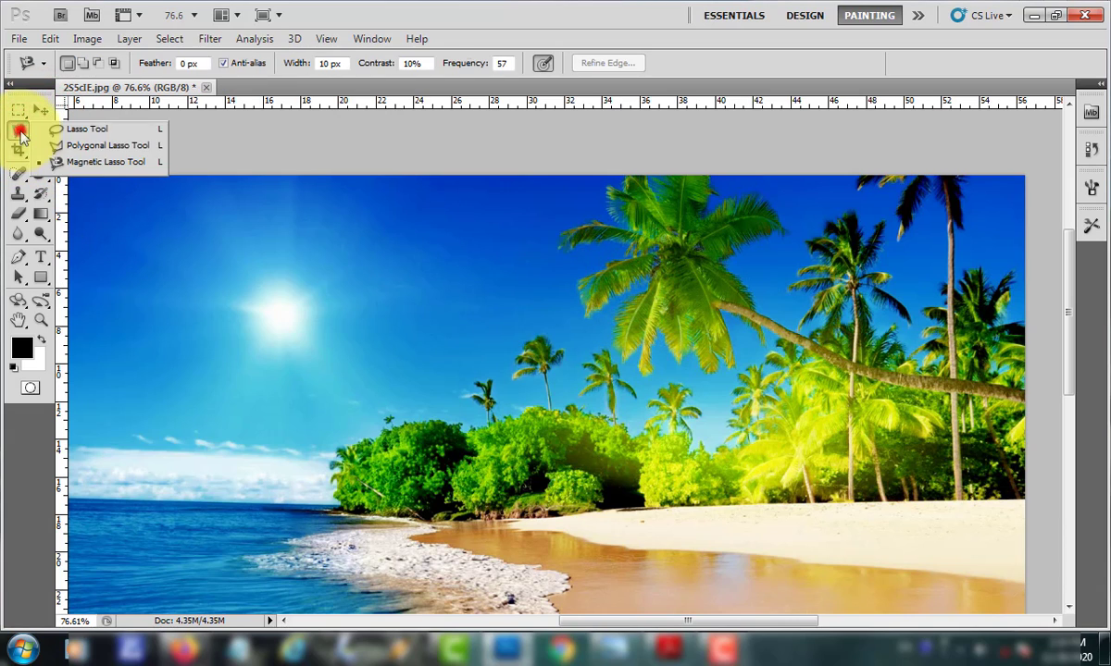
Step: Magnetic-lasso the bushes and small palm, trial-move them up-left, undo, and deselect
left_click(346, 445)
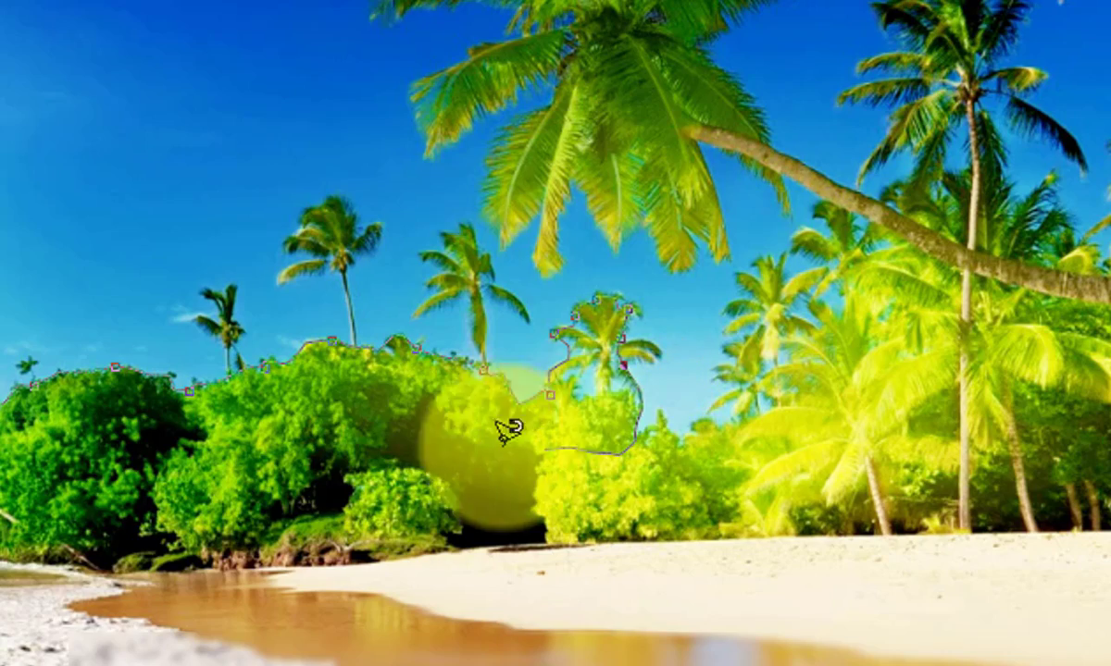
double_click(188, 386)
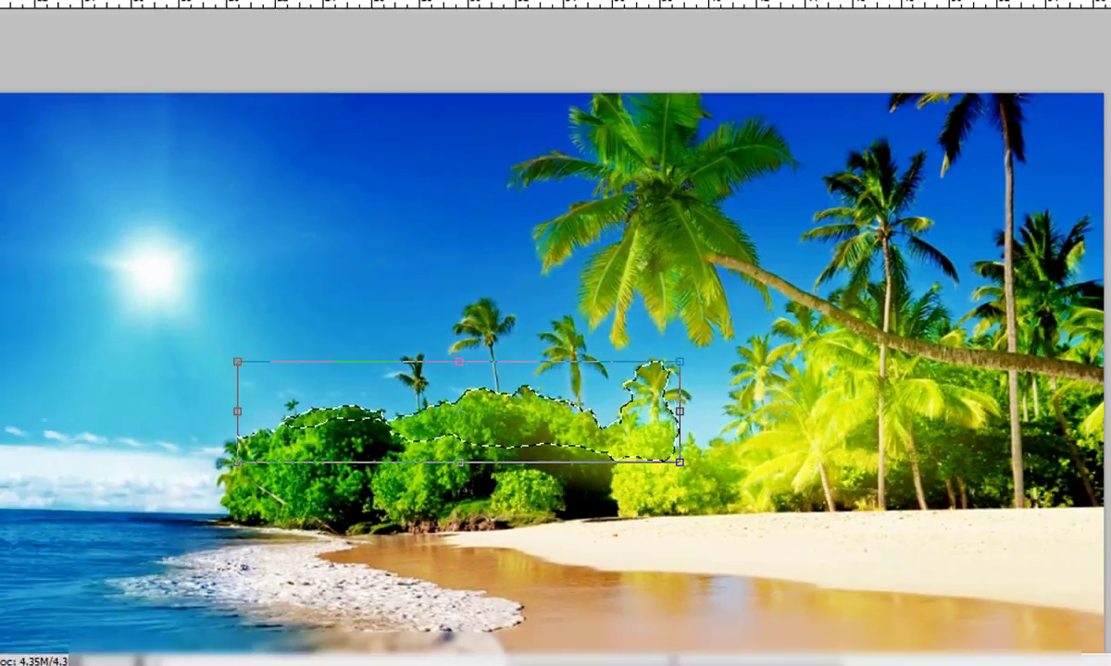
left_click(40, 110)
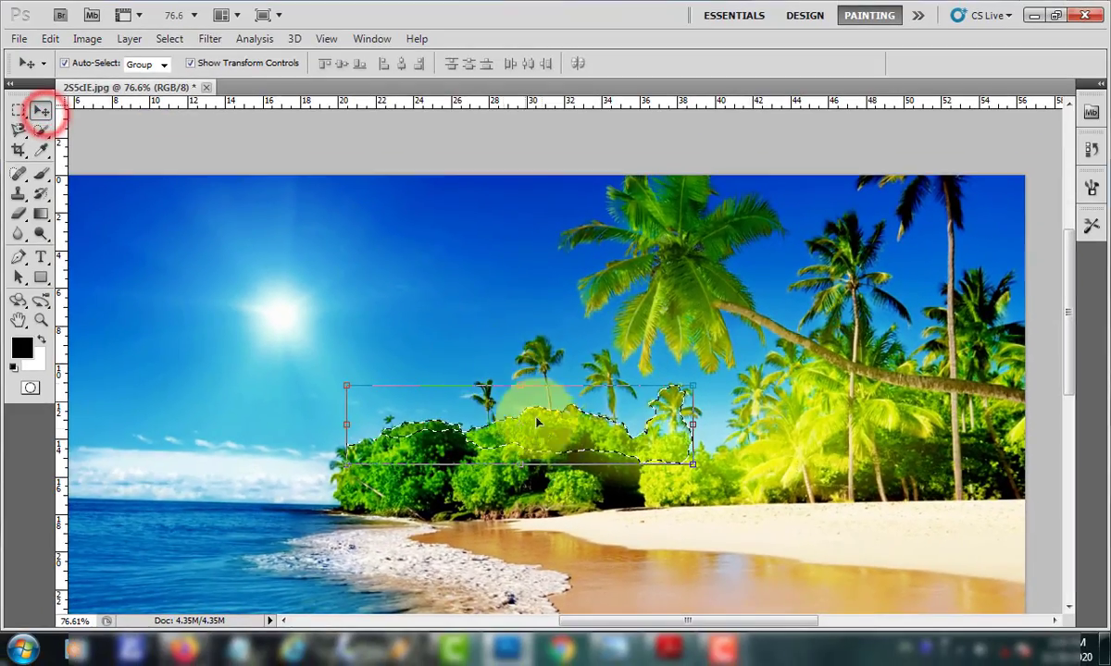
left_click_drag(539, 428, 391, 295)
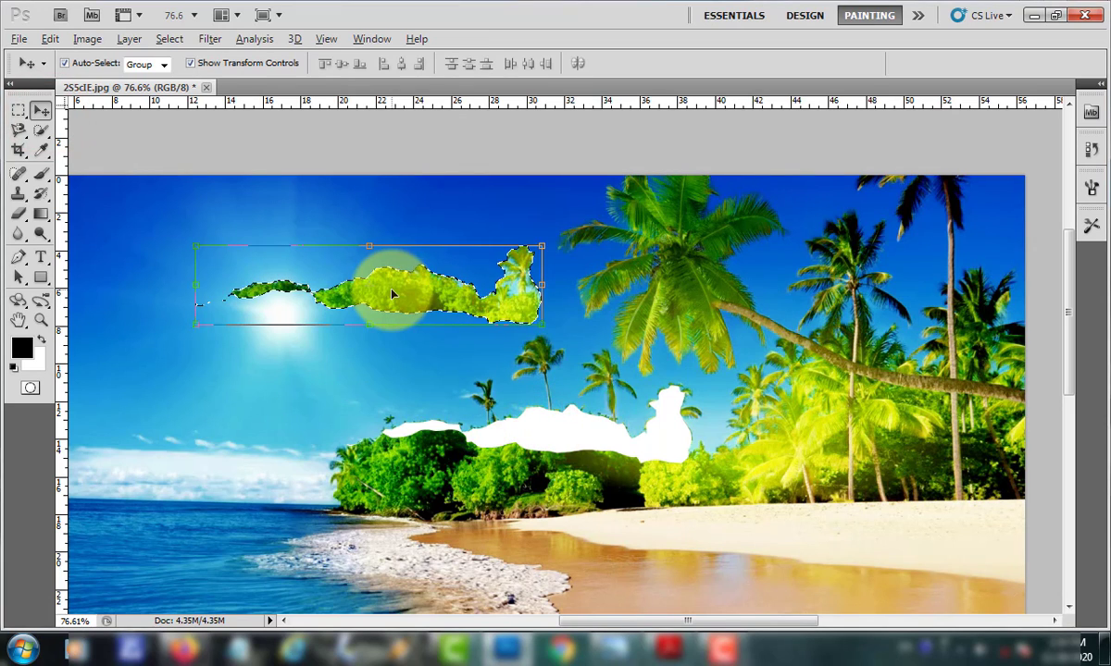
key("ctrl+z")
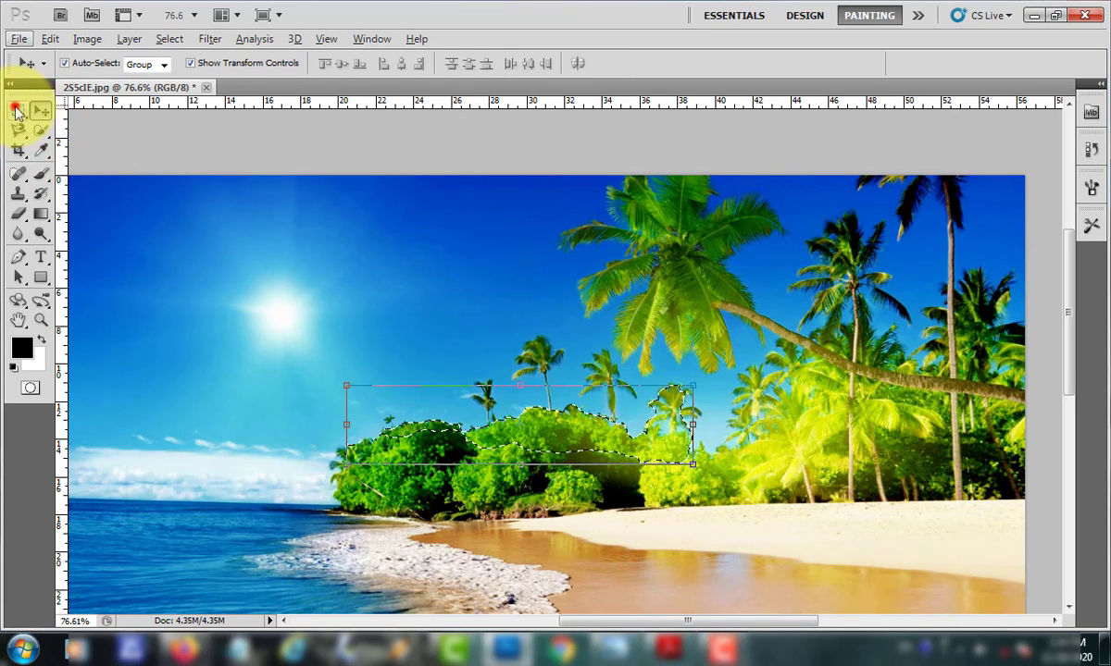
left_click(17, 110)
left_click(223, 241)
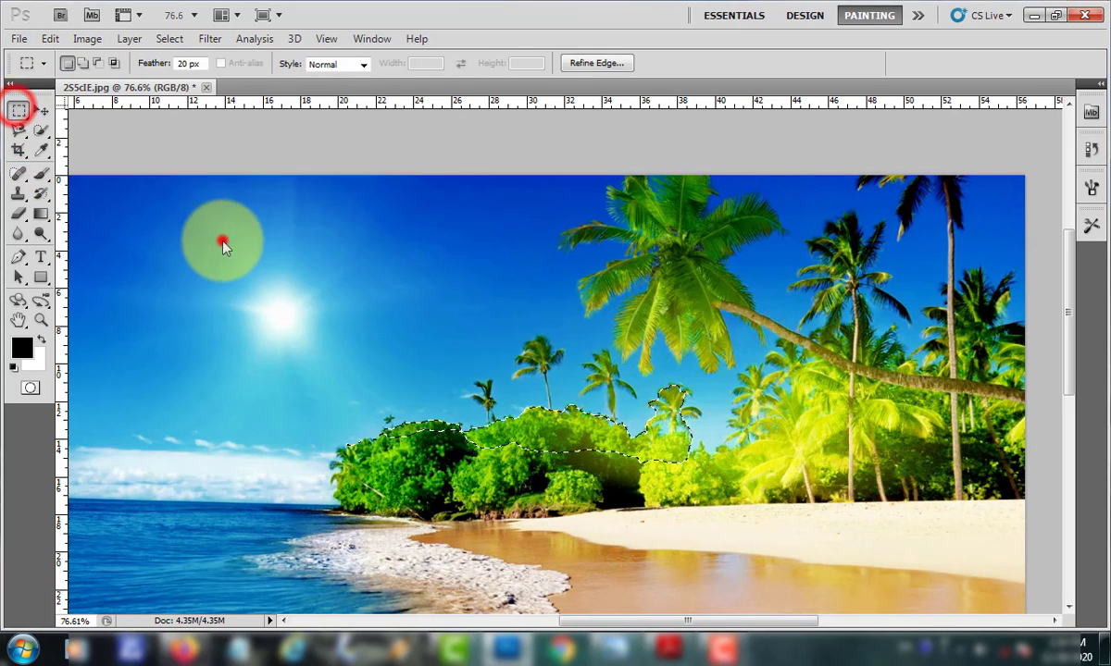
left_click(17, 152)
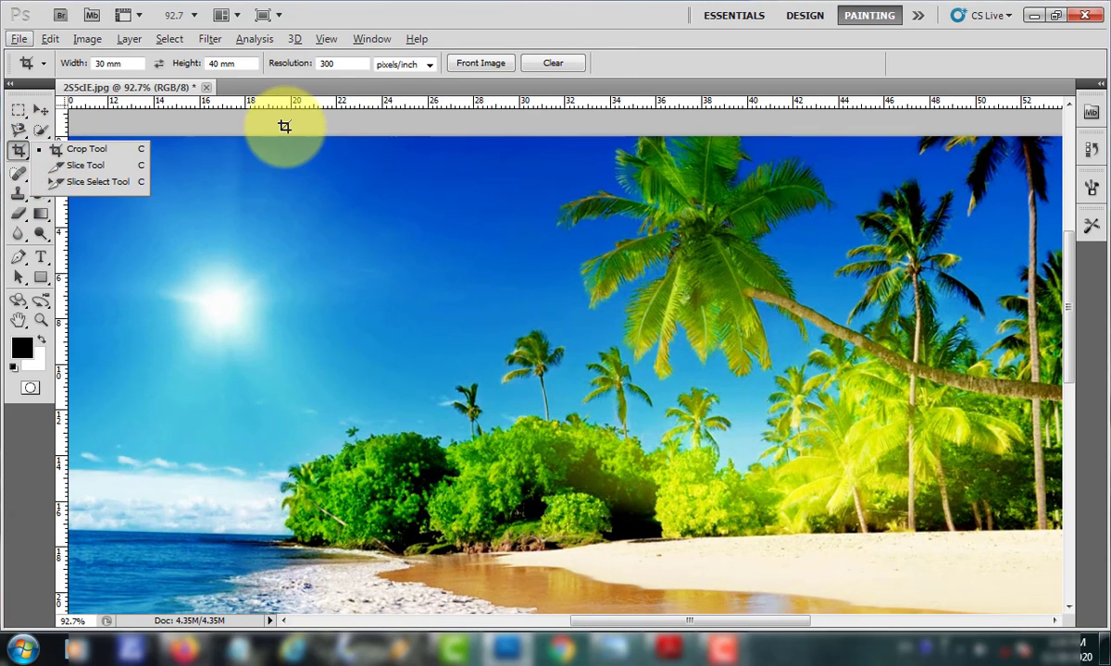
left_click_drag(284, 126, 332, 206)
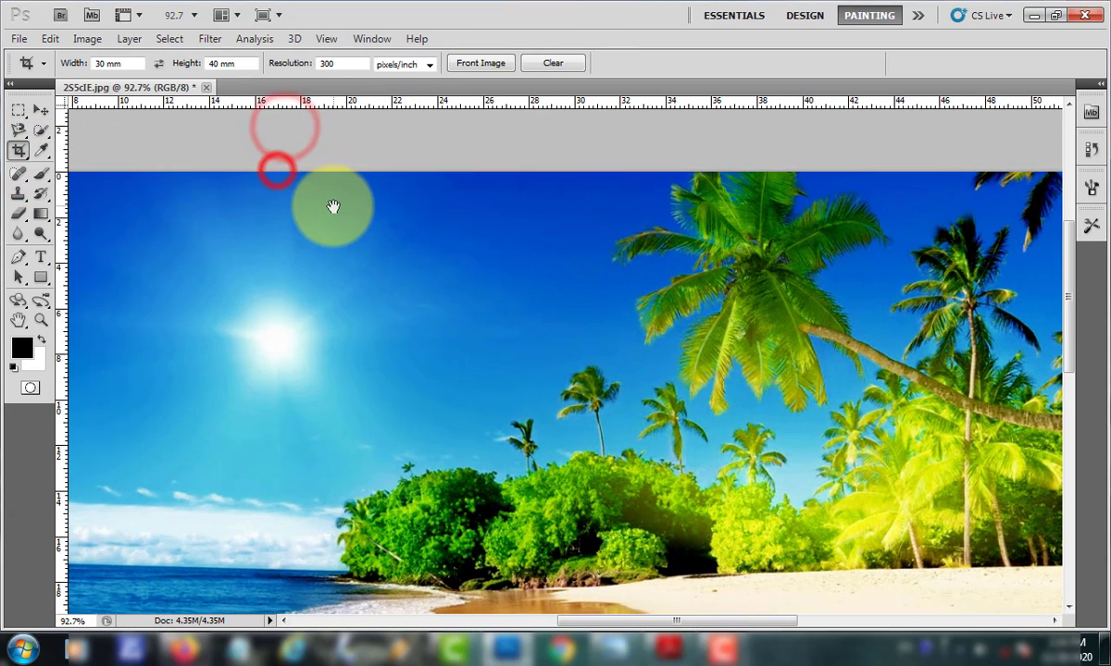
left_click(17, 152)
left_click(135, 137)
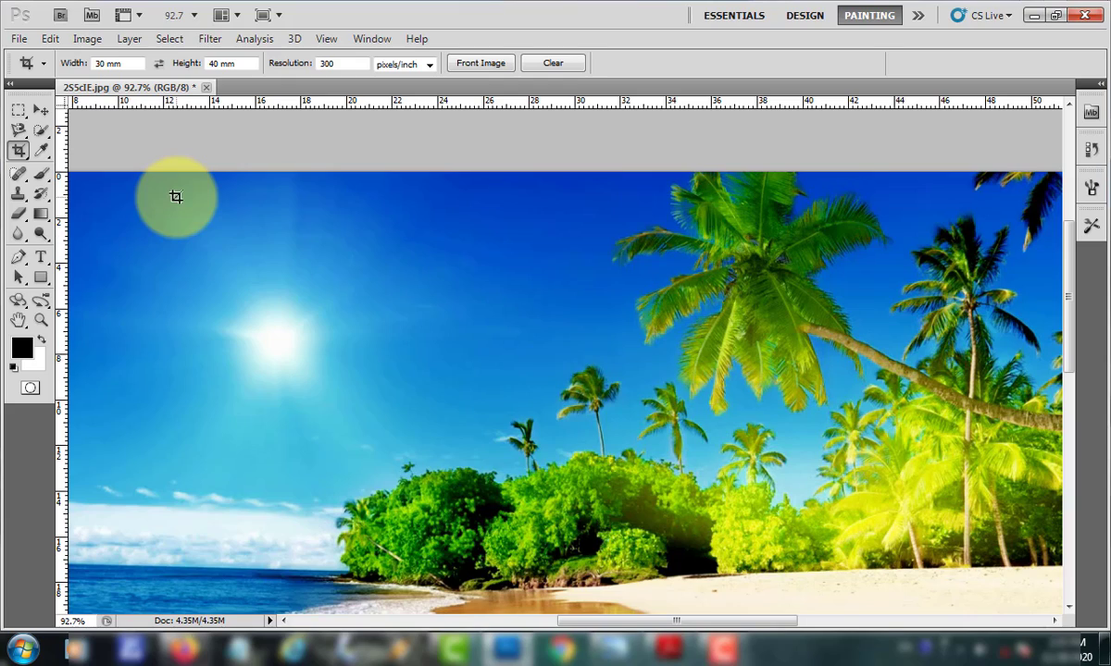
left_click(21, 152)
double_click(100, 64)
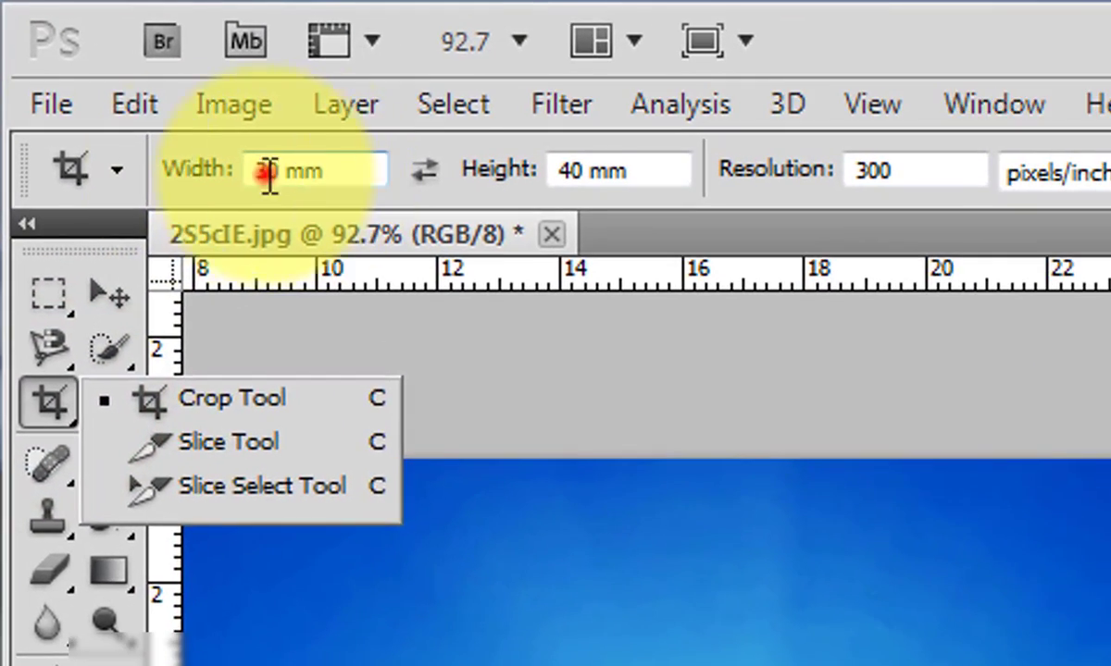
triple_click(667, 169)
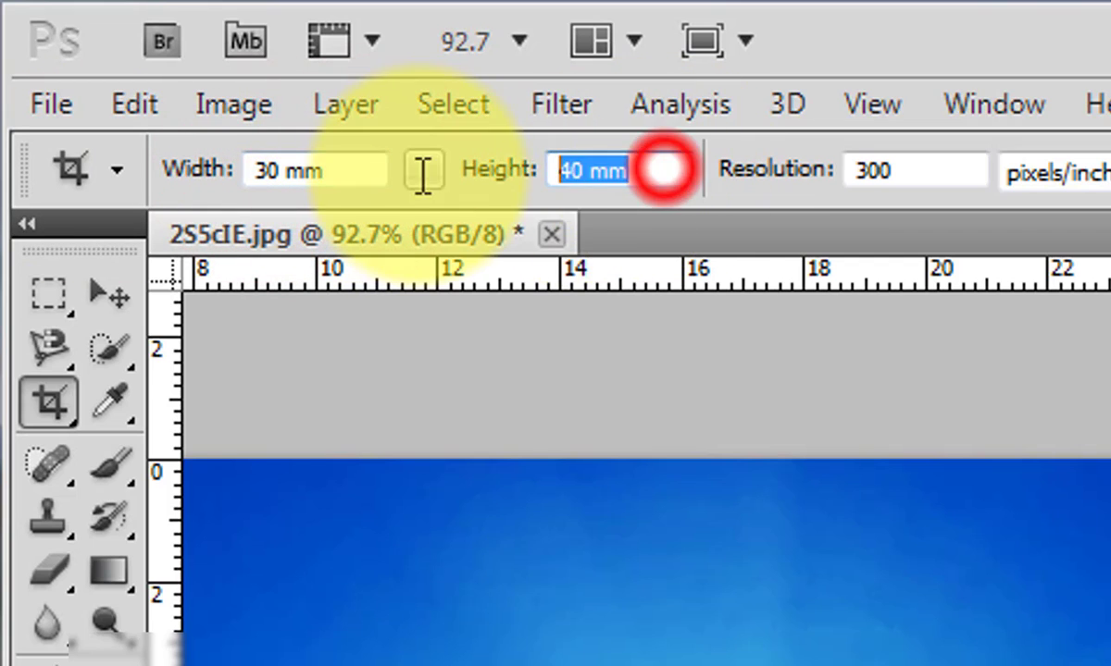
triple_click(912, 171)
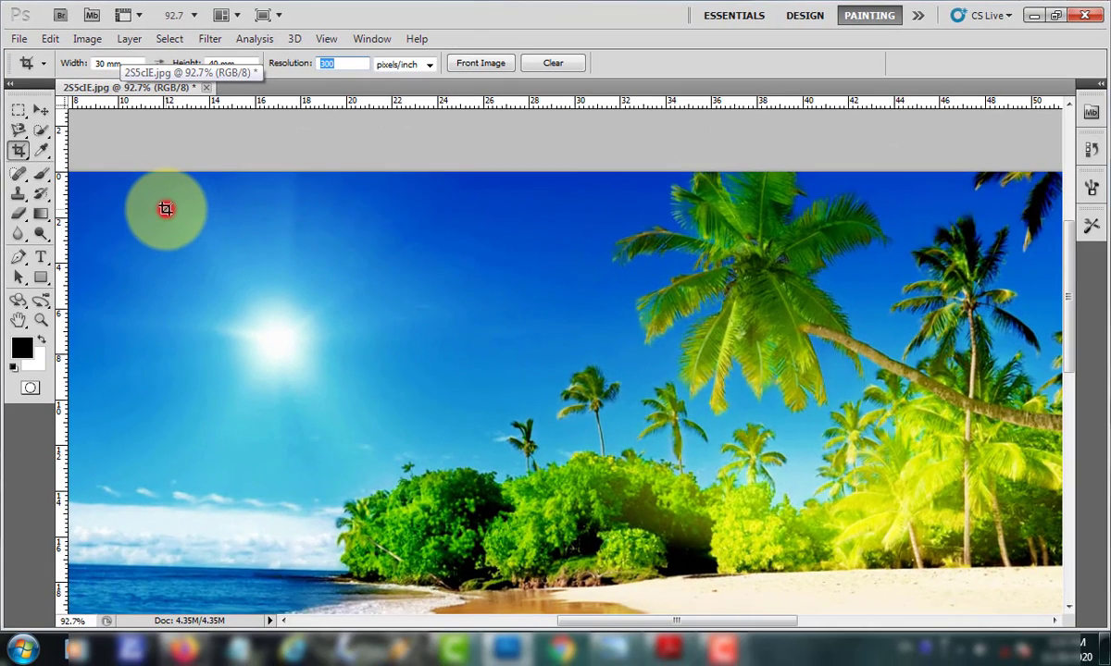
left_click(165, 209)
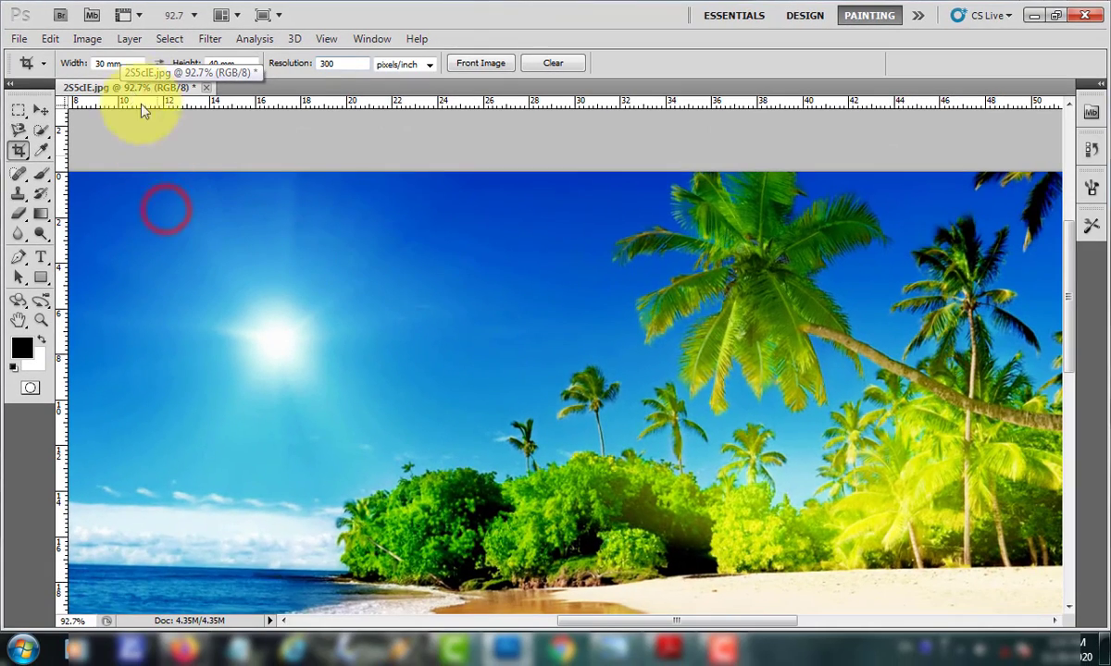
mouse_move(166, 200)
left_mouse_down()
mouse_move(412, 467)
mouse_move(398, 463)
left_mouse_up()
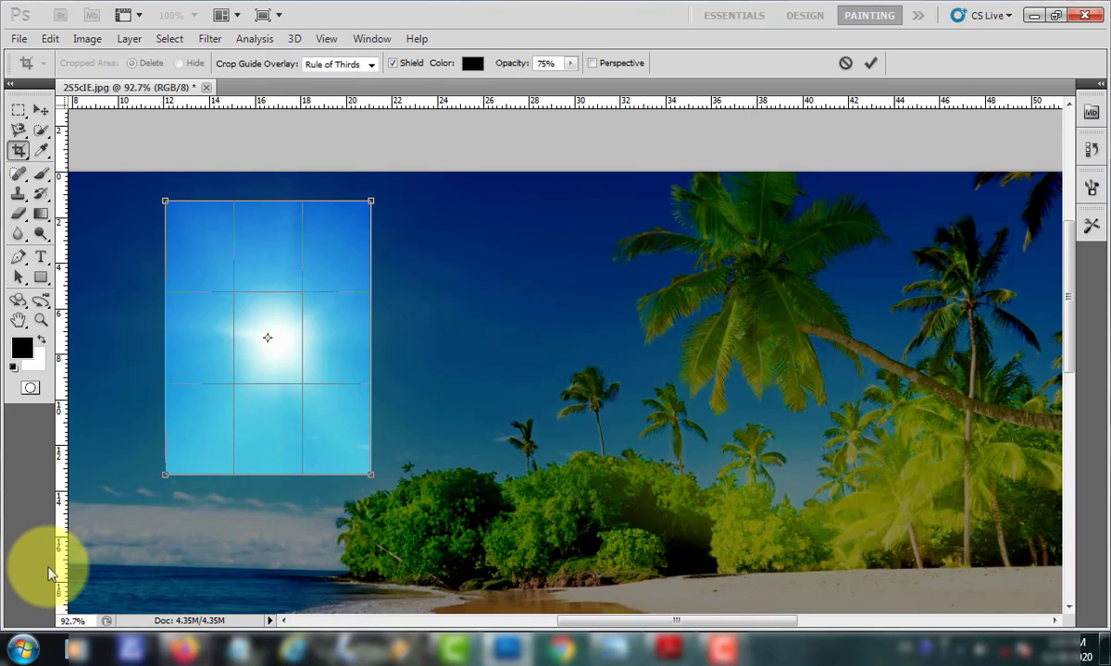
key("Return")
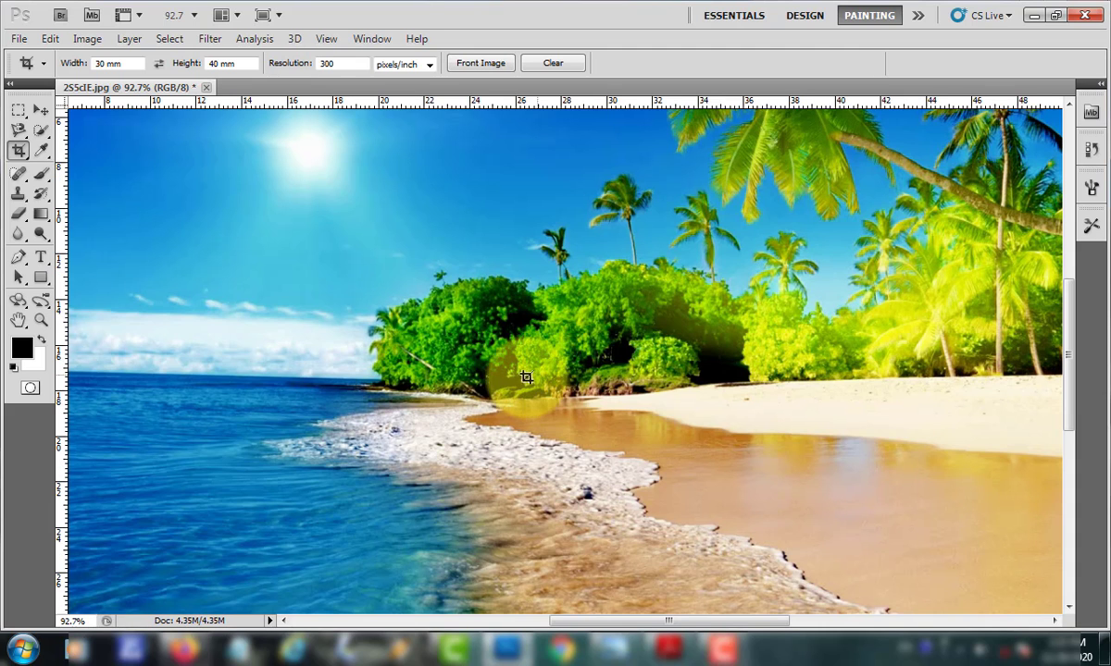
Step: Sample the light sky blue beside the sun with the Eyedropper as foreground colour
left_click(19, 150)
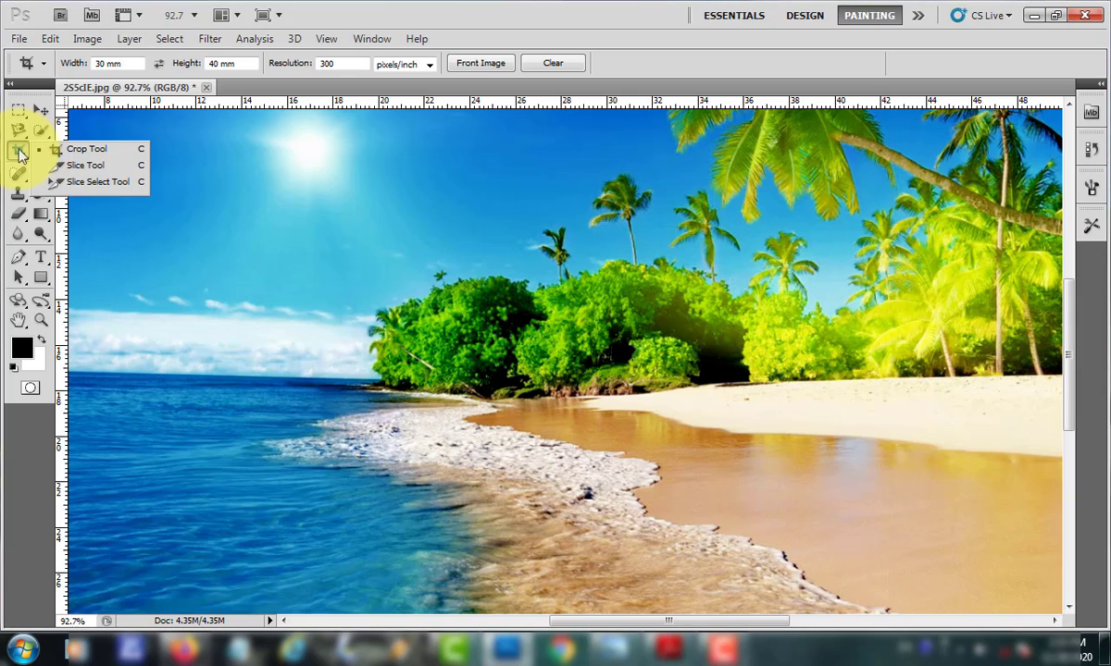
left_click(278, 9)
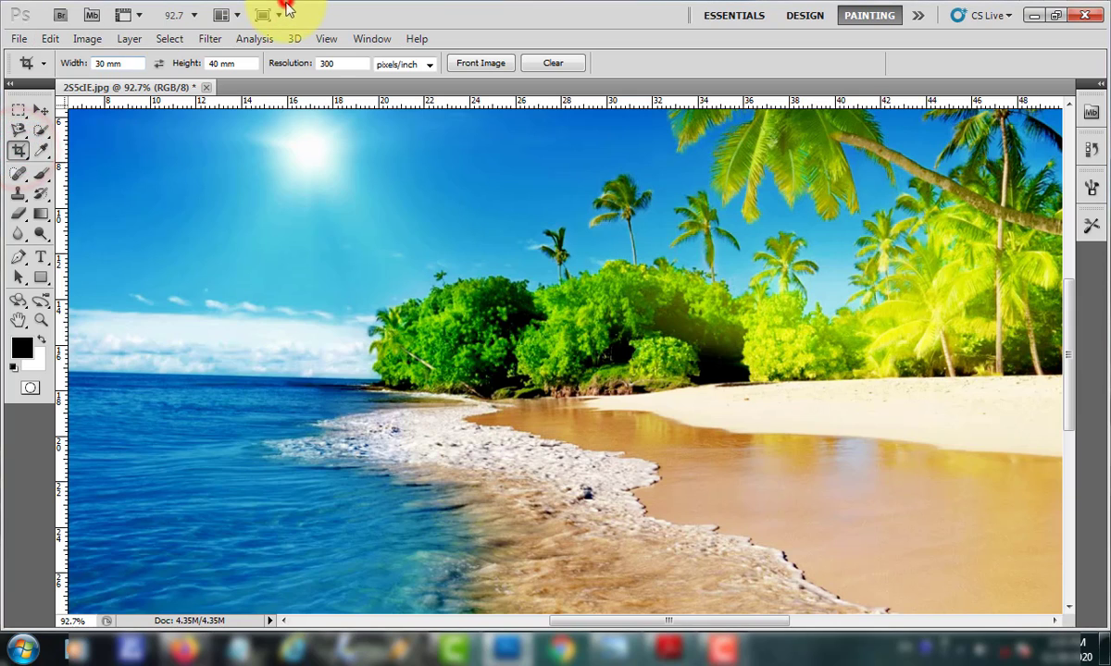
left_click(42, 154)
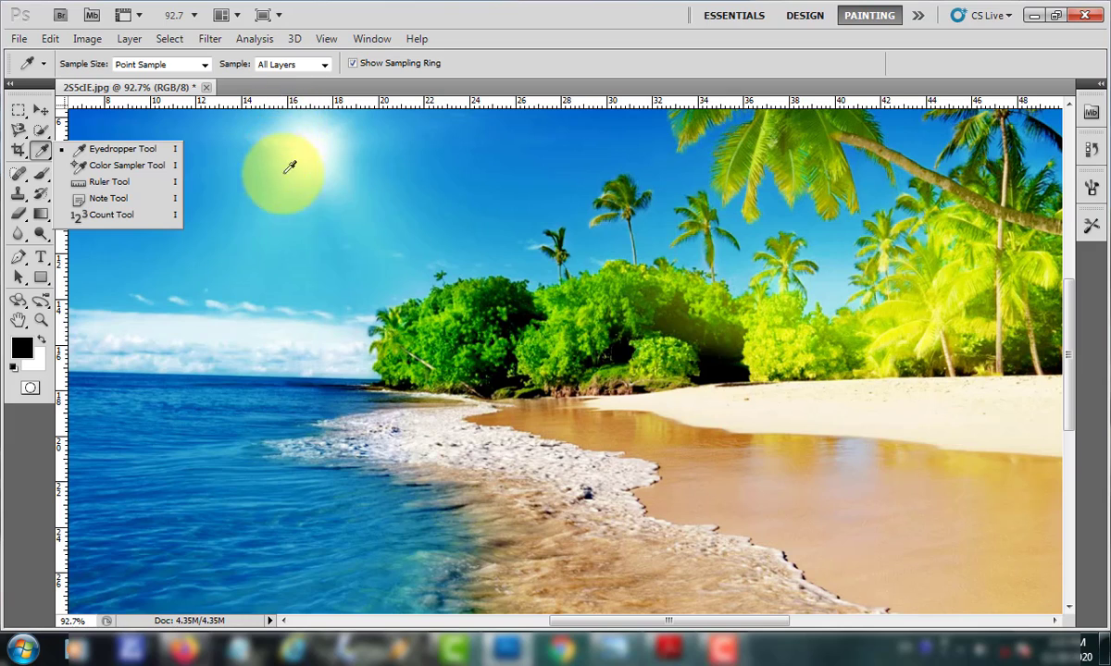
left_click(414, 7)
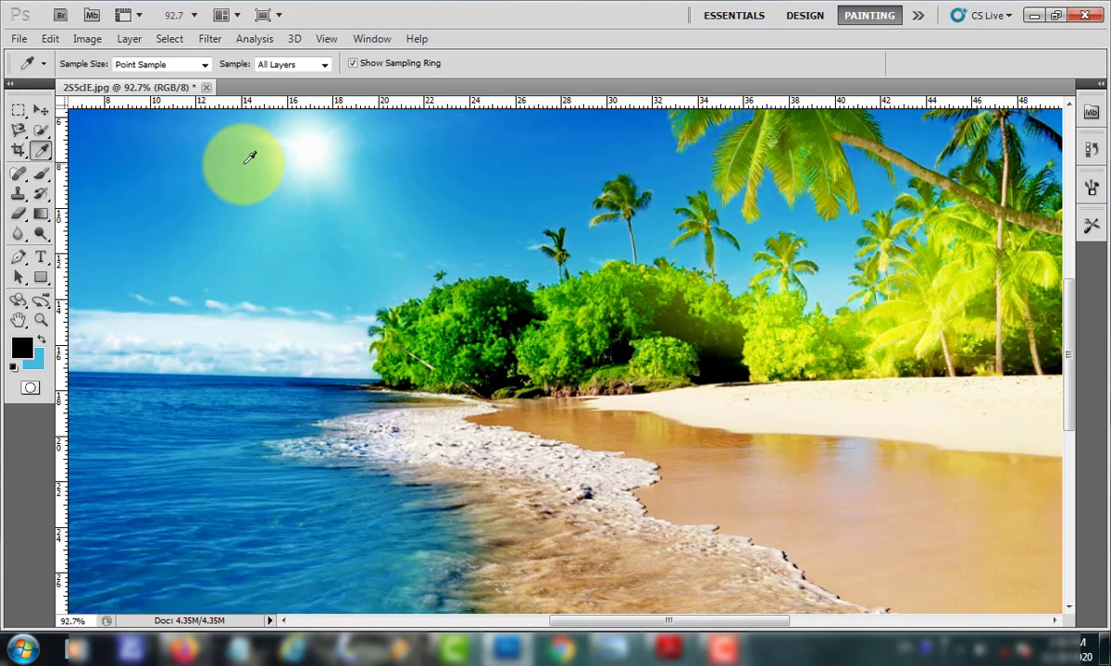
left_click(249, 157)
Step: Paint sky blue over the sun with a 76 px soft brush at 100% flow
left_click(41, 174)
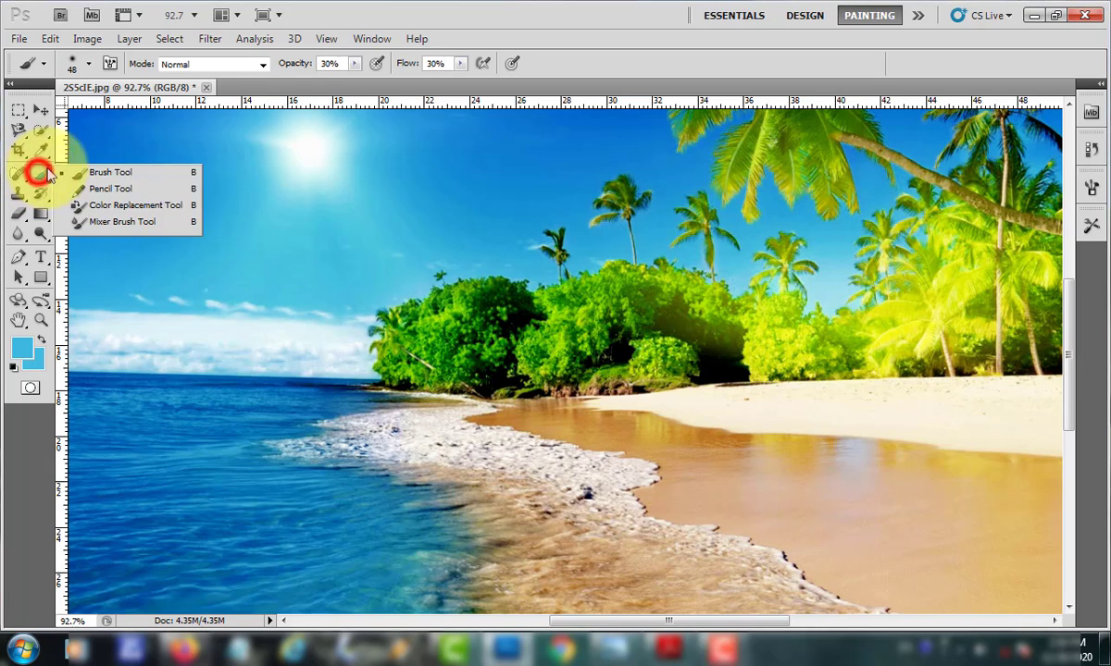
right_click(301, 151)
left_click_drag(384, 179, 389, 178)
left_click(318, 136)
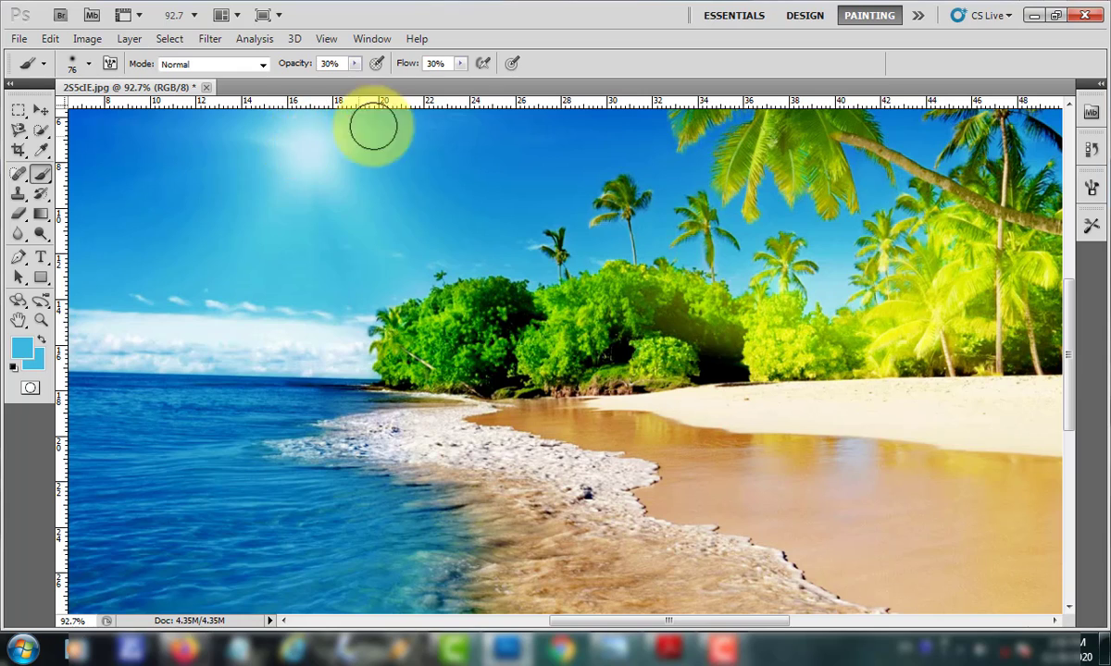
left_click(460, 64)
left_click_drag(458, 81, 523, 80)
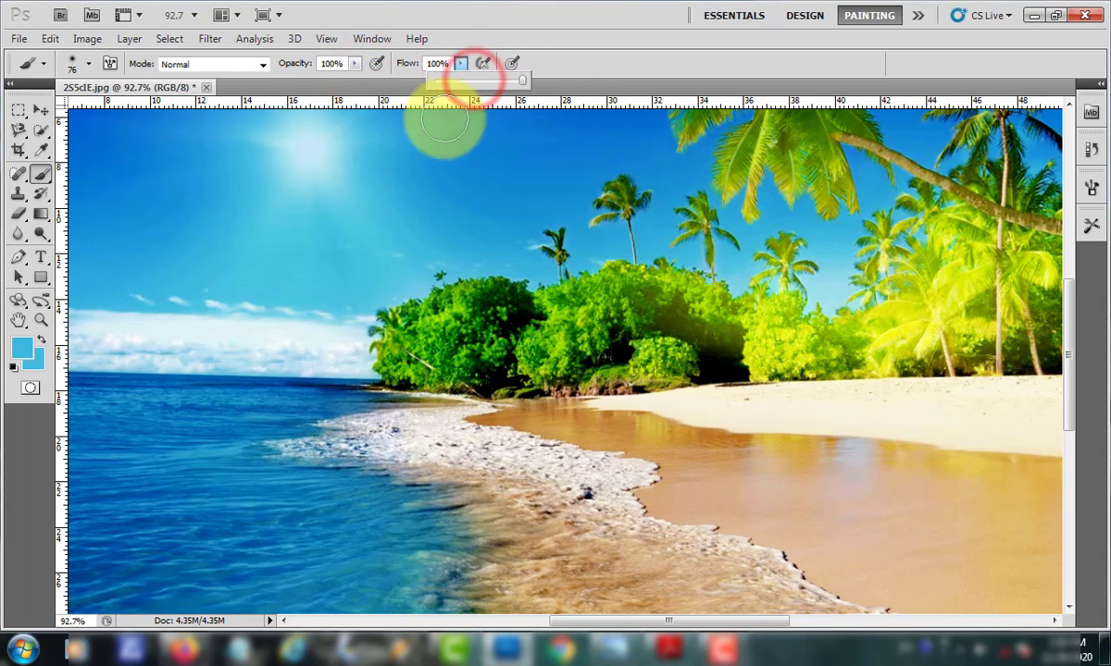
left_click(321, 138)
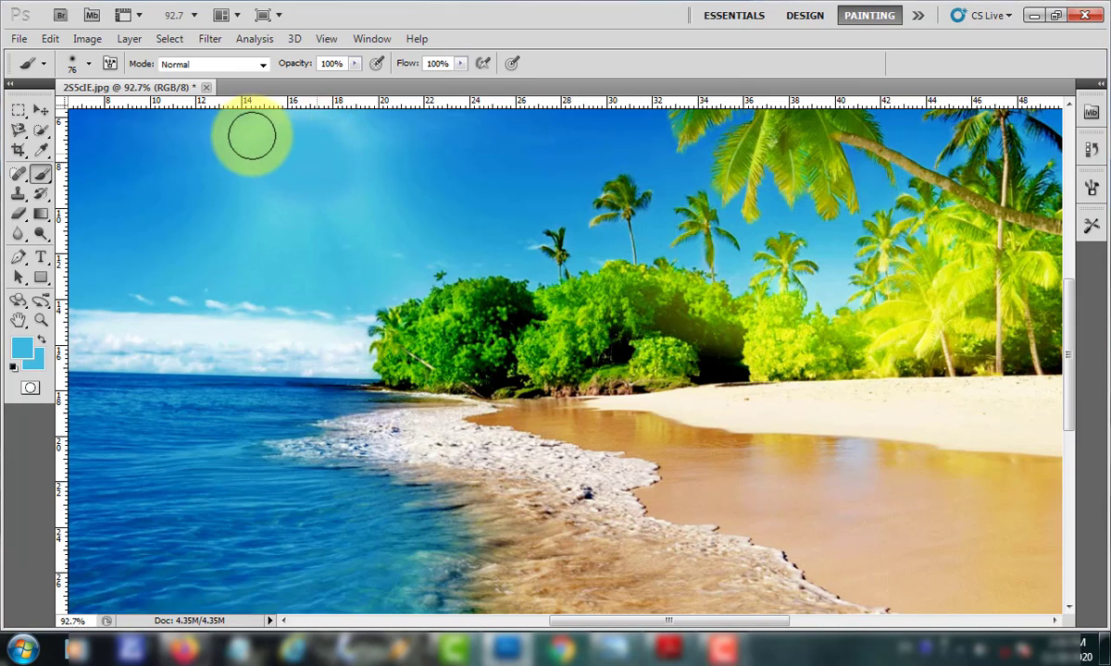
mouse_move(287, 141)
left_mouse_down()
mouse_move(315, 204)
mouse_move(350, 128)
mouse_move(231, 157)
mouse_move(271, 220)
left_mouse_up()
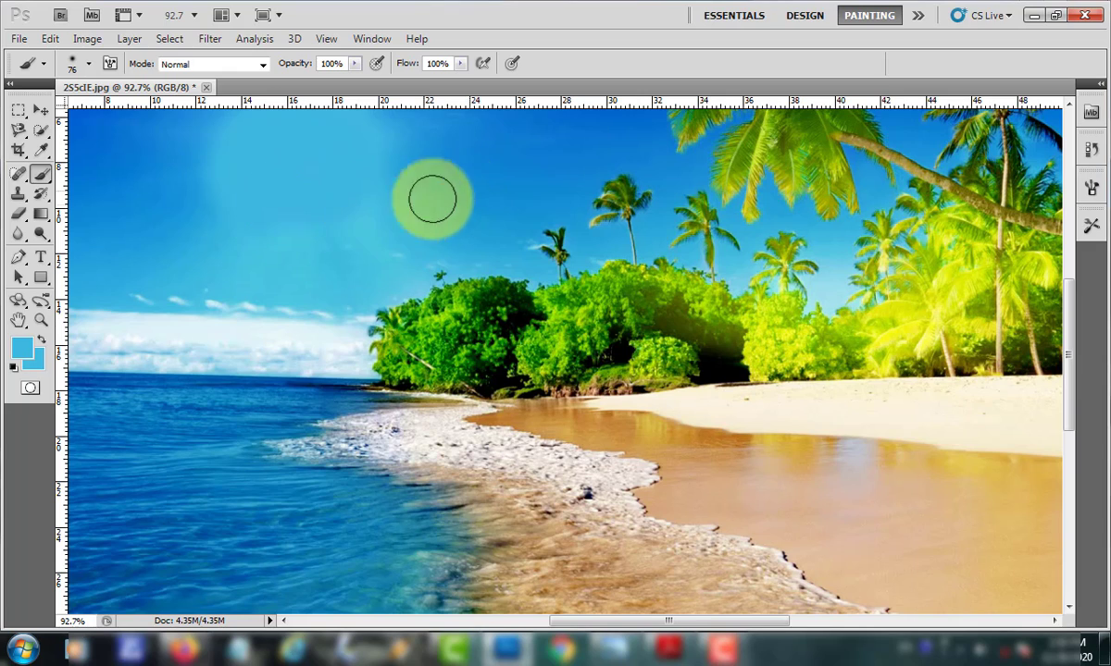
Step: Enlarge the brush to 123 px, sample a deeper sky blue, and paint the upper-left sky
right_click(227, 171)
left_click(338, 201)
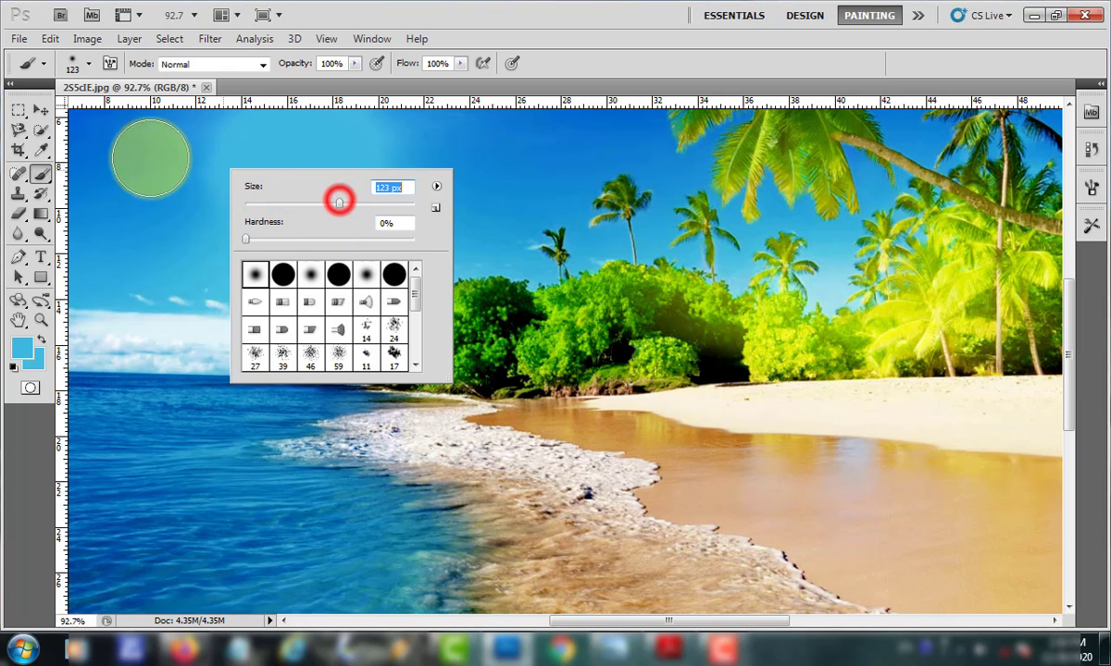
left_click(142, 153, "alt")
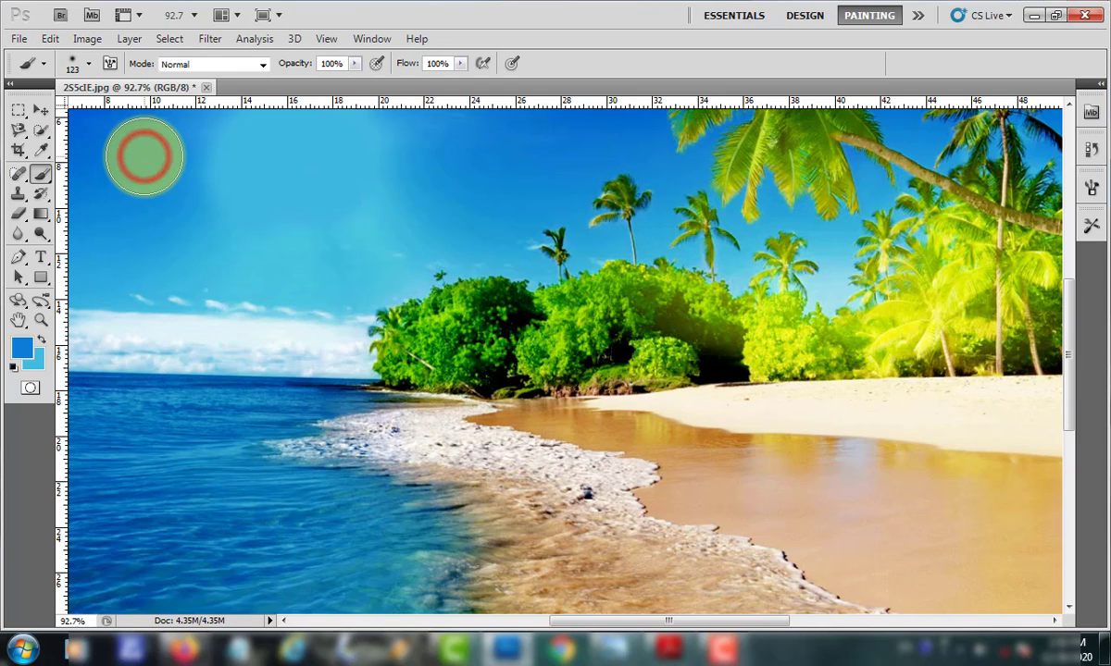
left_click(41, 152)
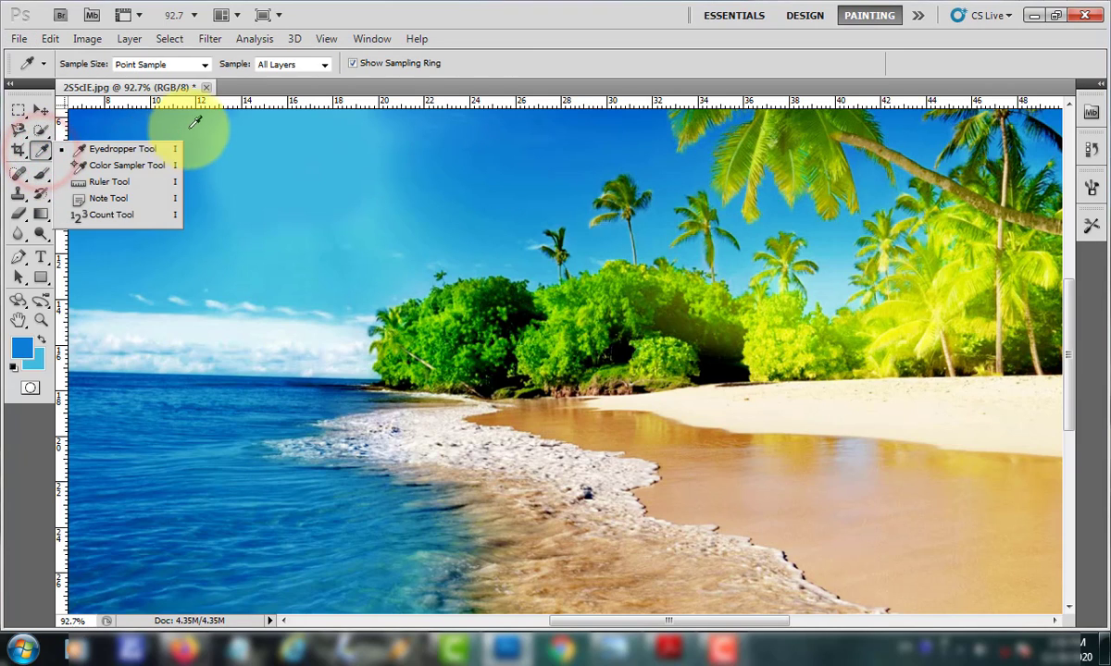
left_click(168, 124)
left_click(42, 170)
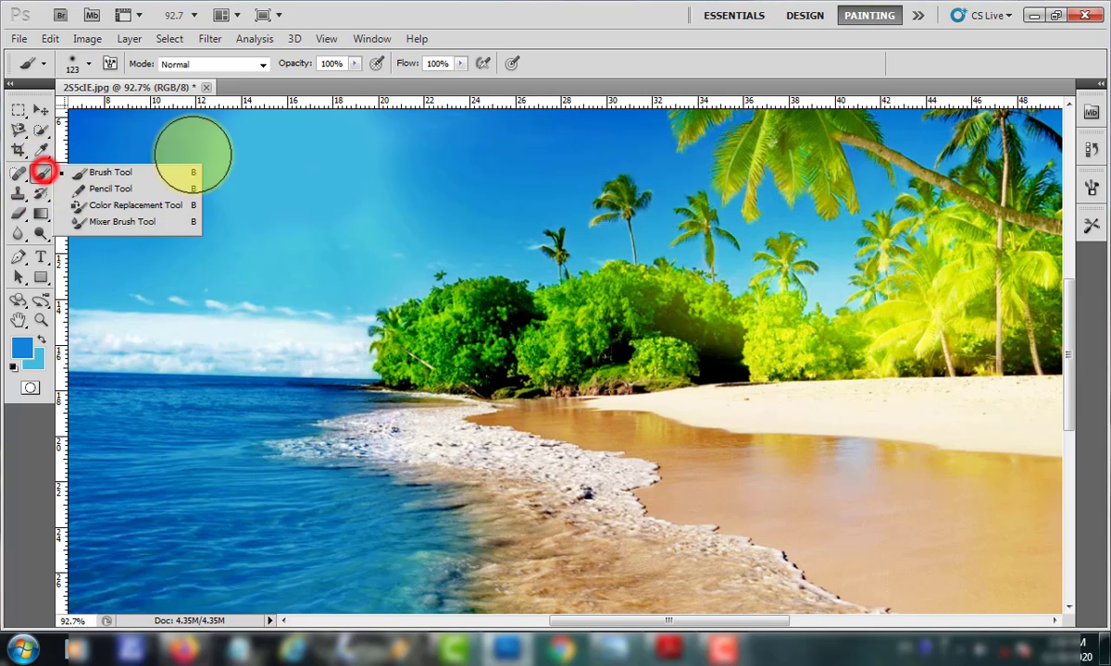
mouse_move(221, 143)
left_mouse_down()
mouse_move(340, 134)
mouse_move(219, 167)
mouse_move(322, 204)
mouse_move(377, 135)
mouse_move(227, 238)
mouse_move(402, 248)
mouse_move(230, 238)
mouse_move(190, 169)
left_mouse_up()
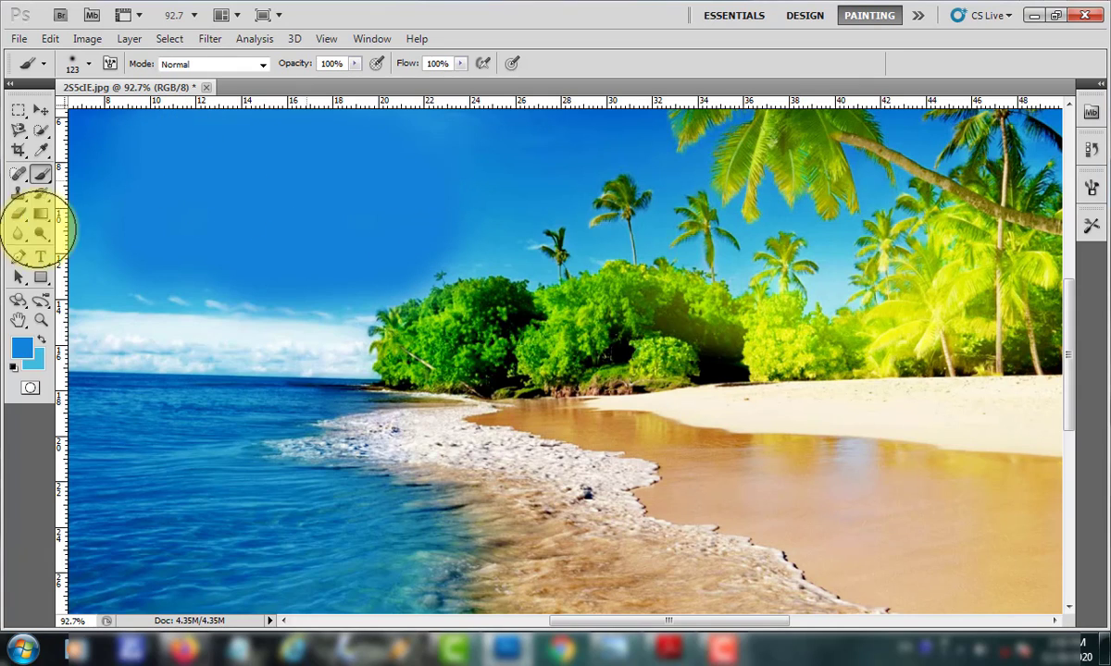
right_click(39, 176)
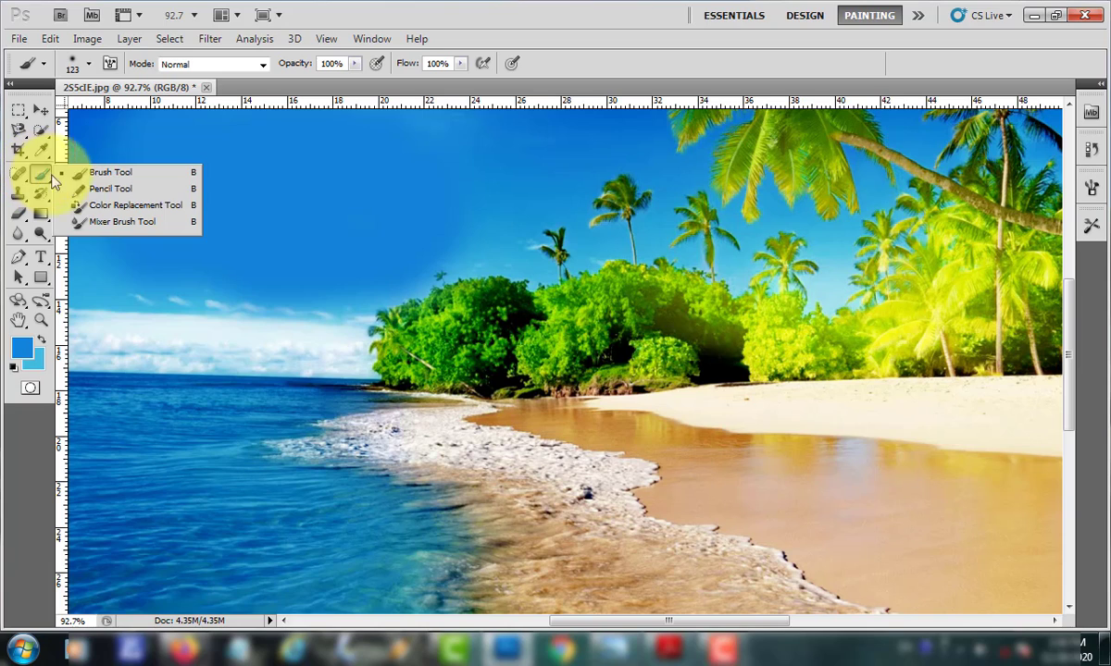
Step: Select the Pencil Tool with a 13 px brush size
left_click(107, 190)
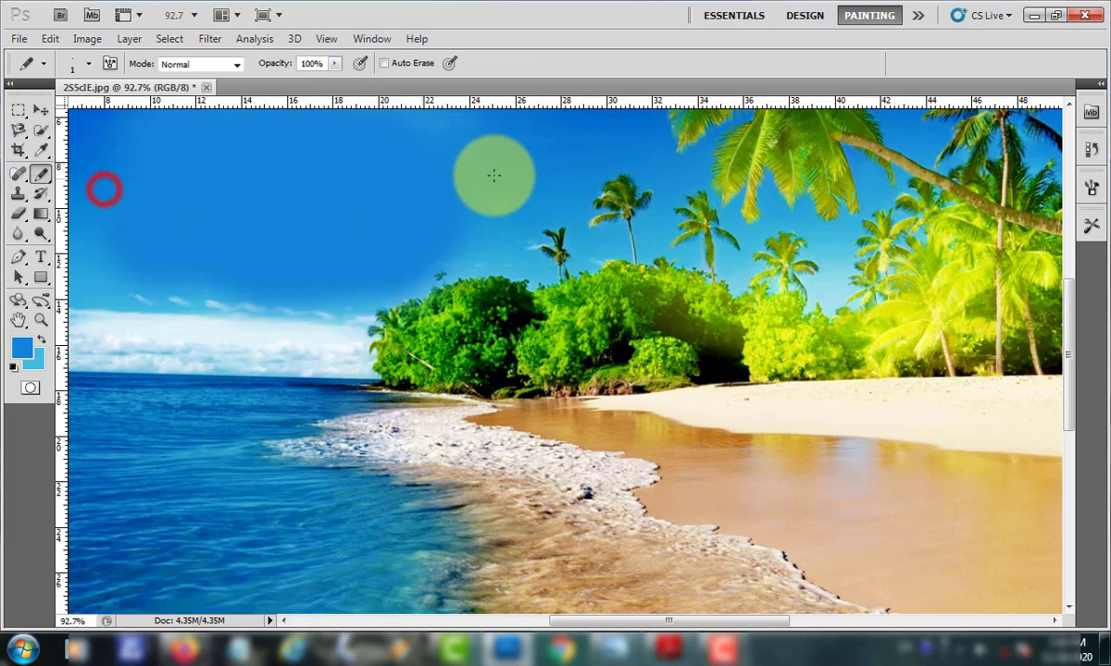
left_click(216, 157)
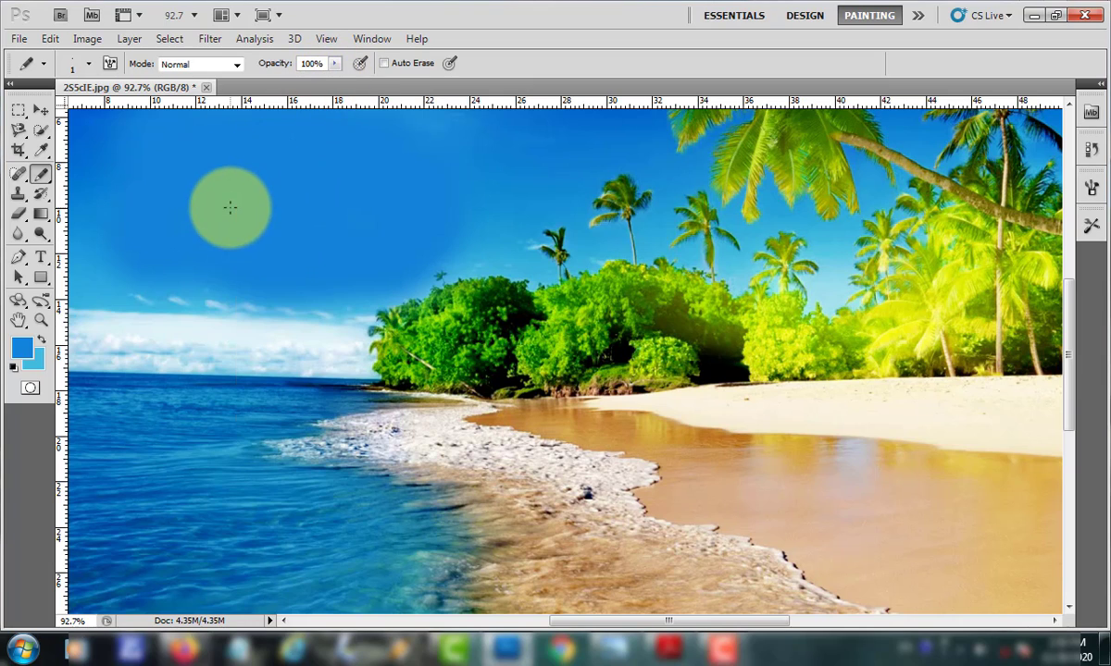
right_click(257, 230)
left_click(204, 154)
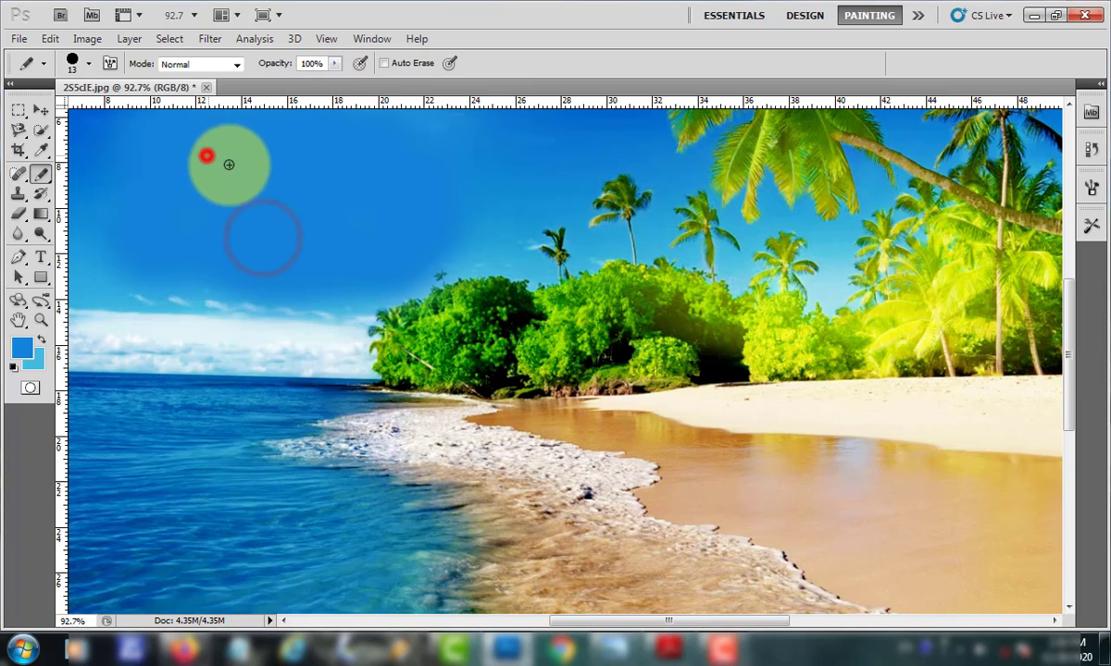
left_click(250, 375)
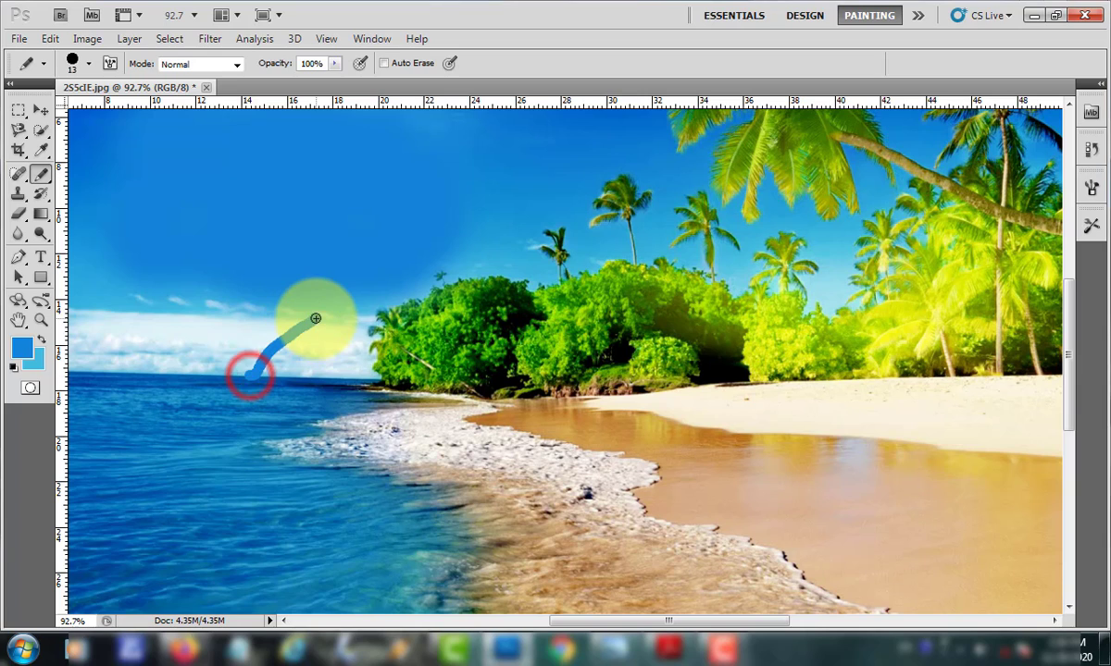
Step: Sample pale cloud white as the painting colour, test a scribble on the sky, and undo it
left_click(41, 150)
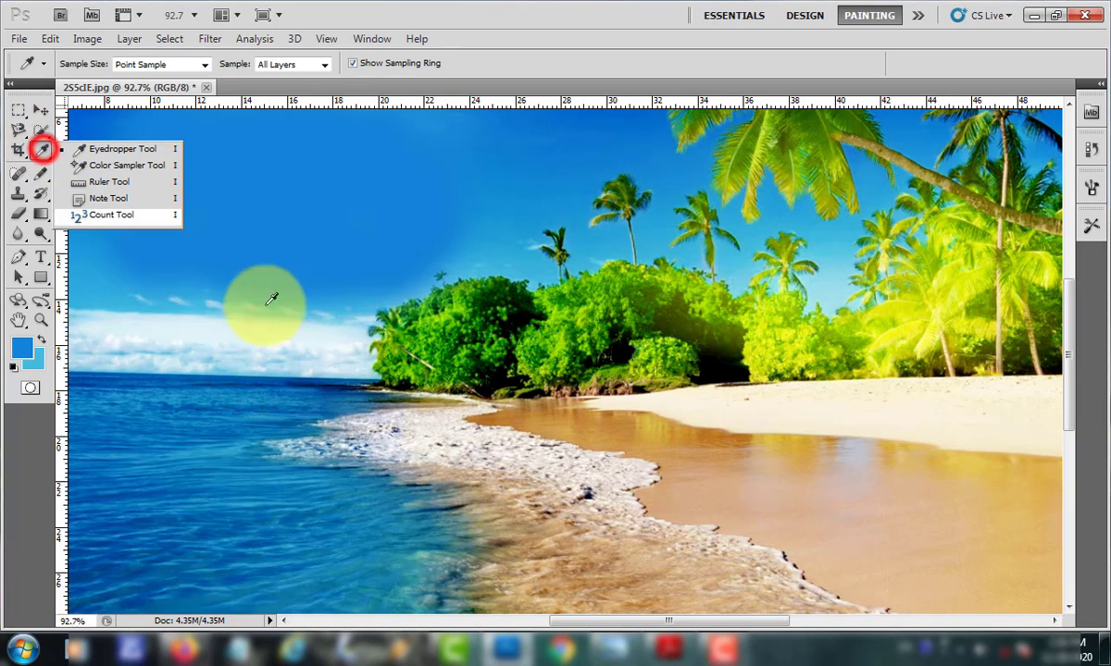
left_click(304, 336)
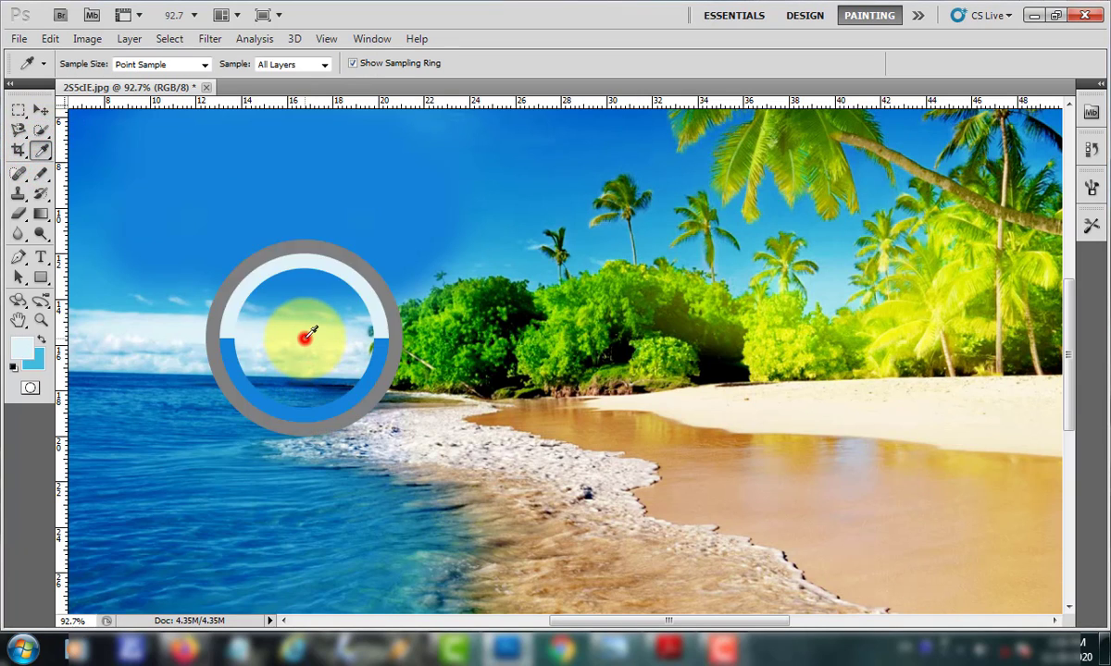
left_click(41, 174)
mouse_move(220, 139)
left_mouse_down()
mouse_move(343, 153)
mouse_move(223, 198)
mouse_move(211, 289)
mouse_move(176, 151)
mouse_move(223, 141)
mouse_move(182, 156)
mouse_move(223, 186)
mouse_move(248, 173)
mouse_move(305, 192)
left_mouse_up()
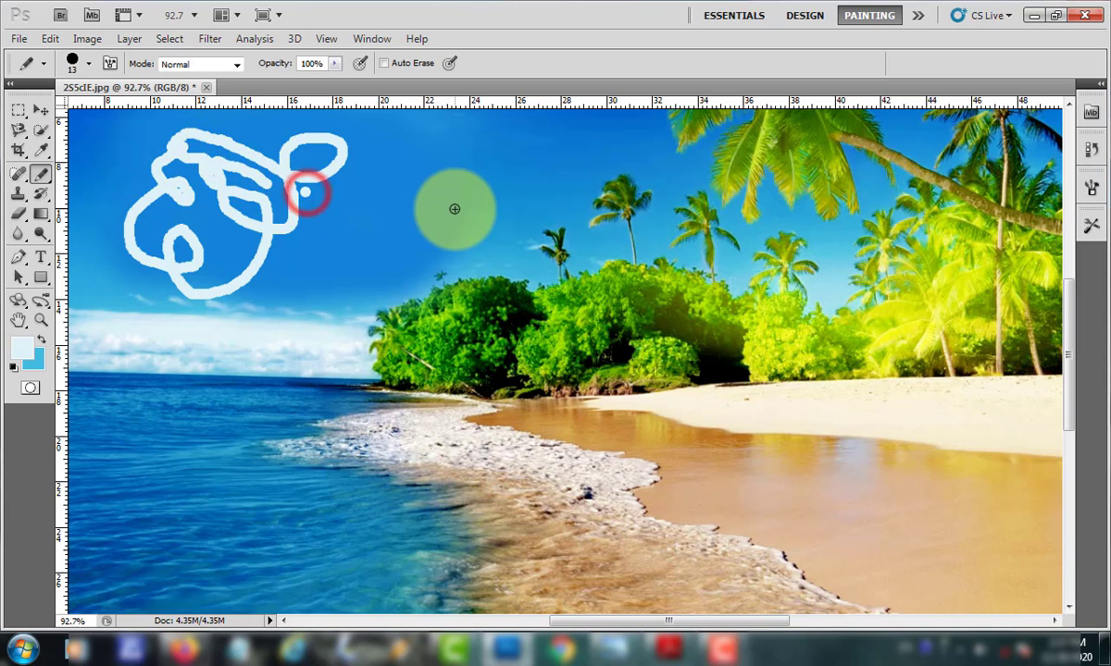
key("ctrl+z")
left_click(17, 176)
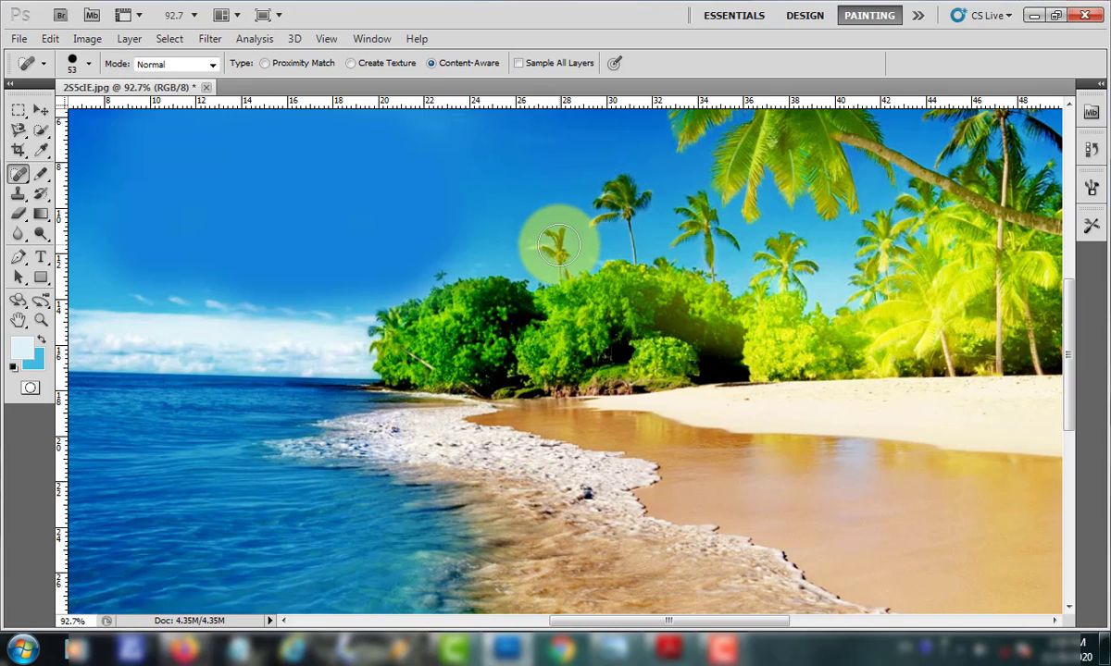
Step: Content-Aware spot-heal the small palms left of centre and the leftover spot above the treetops
left_click_drag(562, 245, 553, 242)
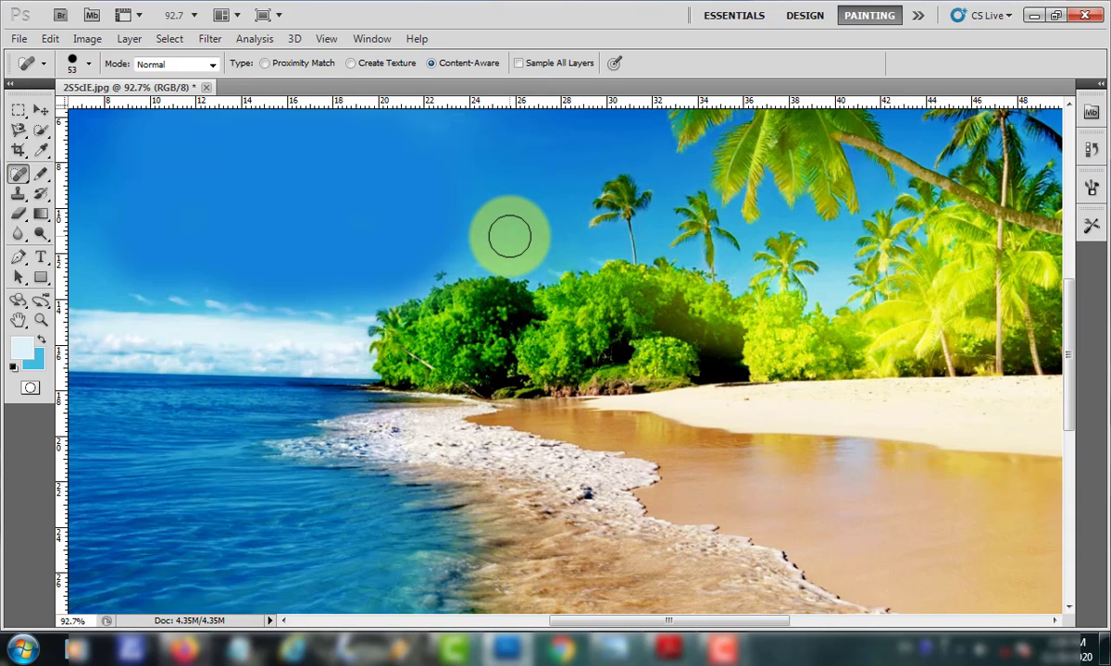
left_click_drag(626, 189, 644, 199)
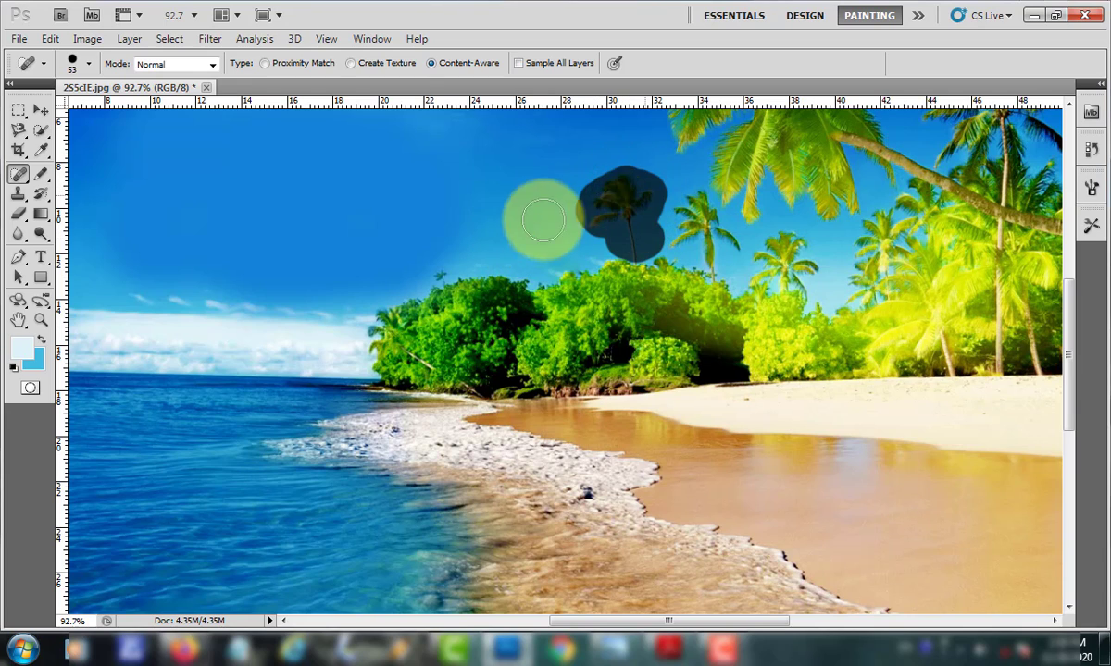
left_click_drag(619, 224, 588, 234)
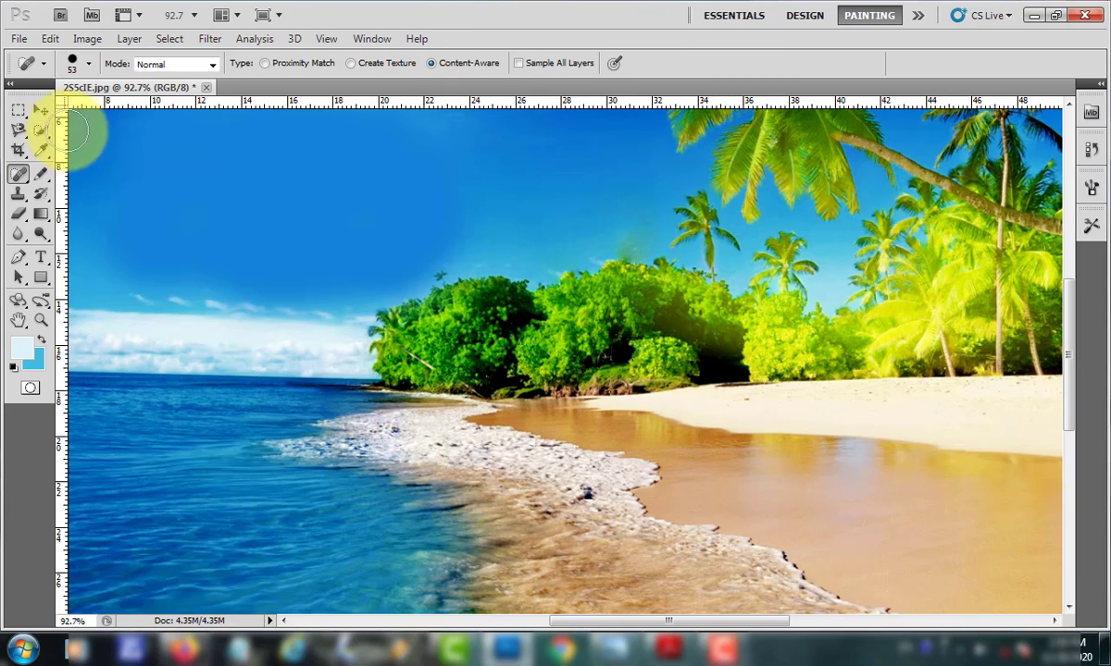
Step: Switch to the Healing Brush at 78 px and paint a trial healing stroke in the sky
right_click(20, 176)
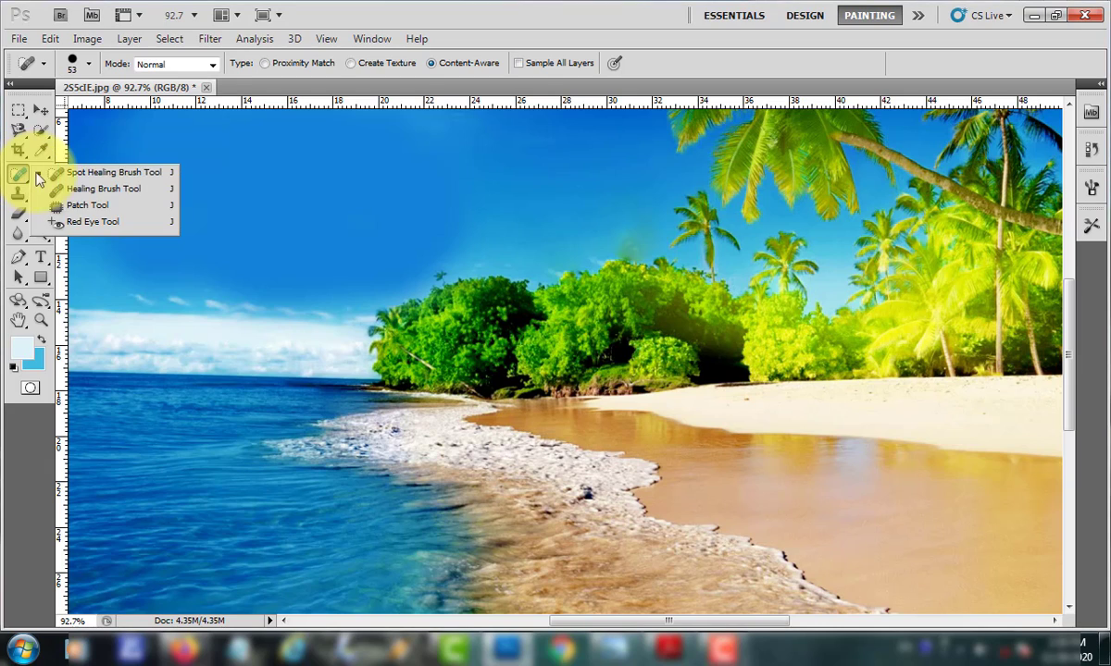
left_click(140, 201)
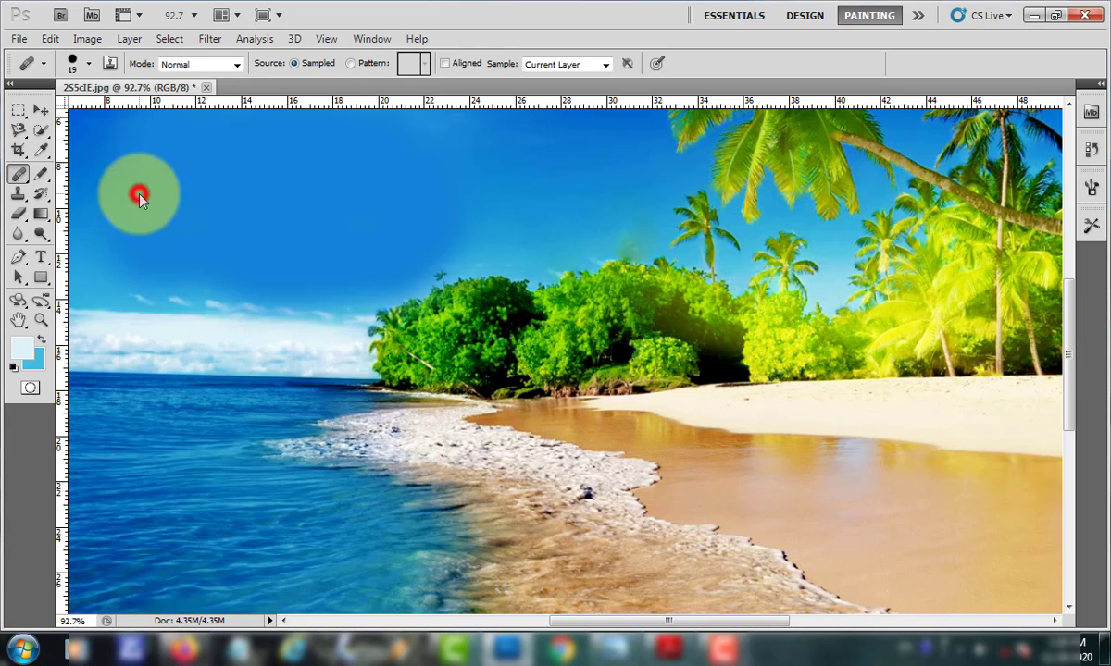
right_click(350, 206)
left_click(434, 238)
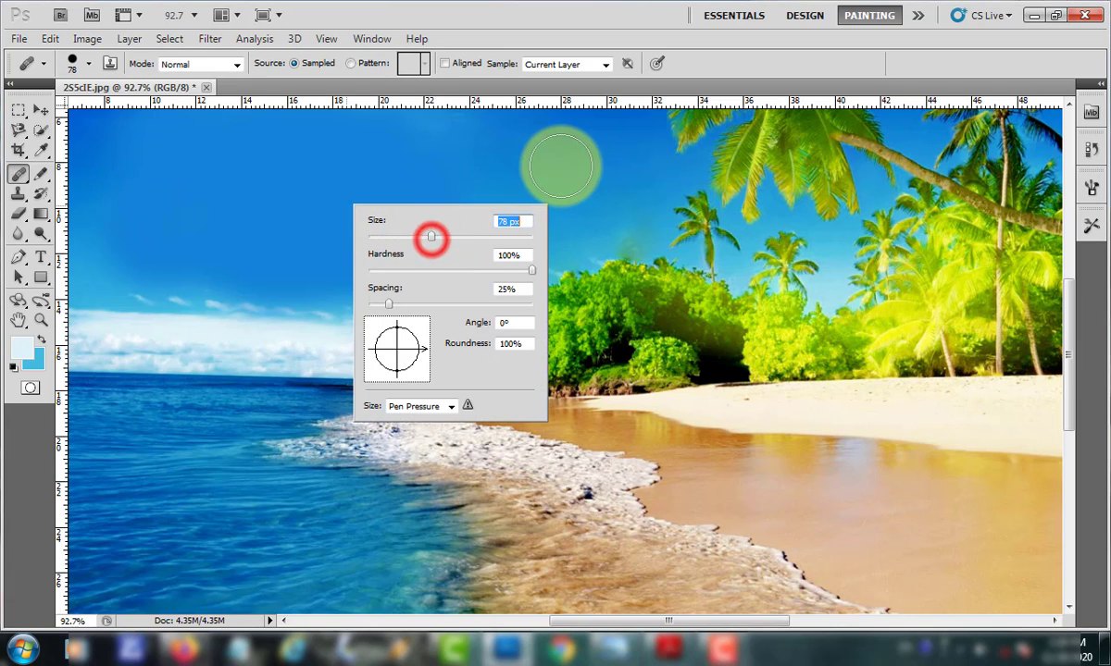
left_click(560, 164)
left_click(547, 251)
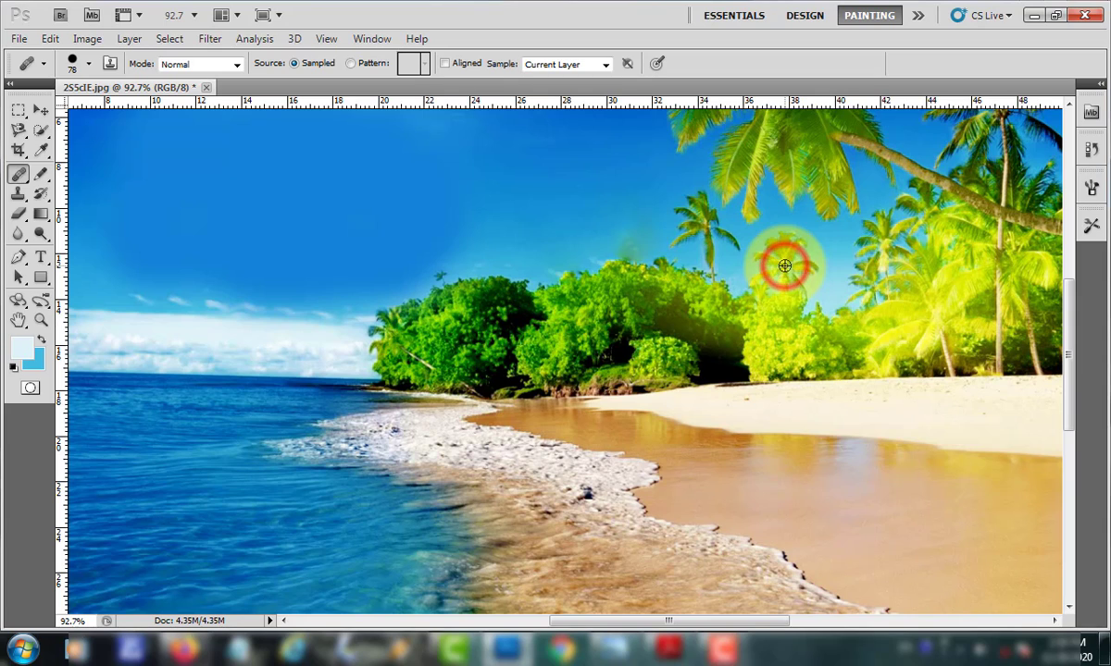
left_click_drag(492, 250, 496, 243)
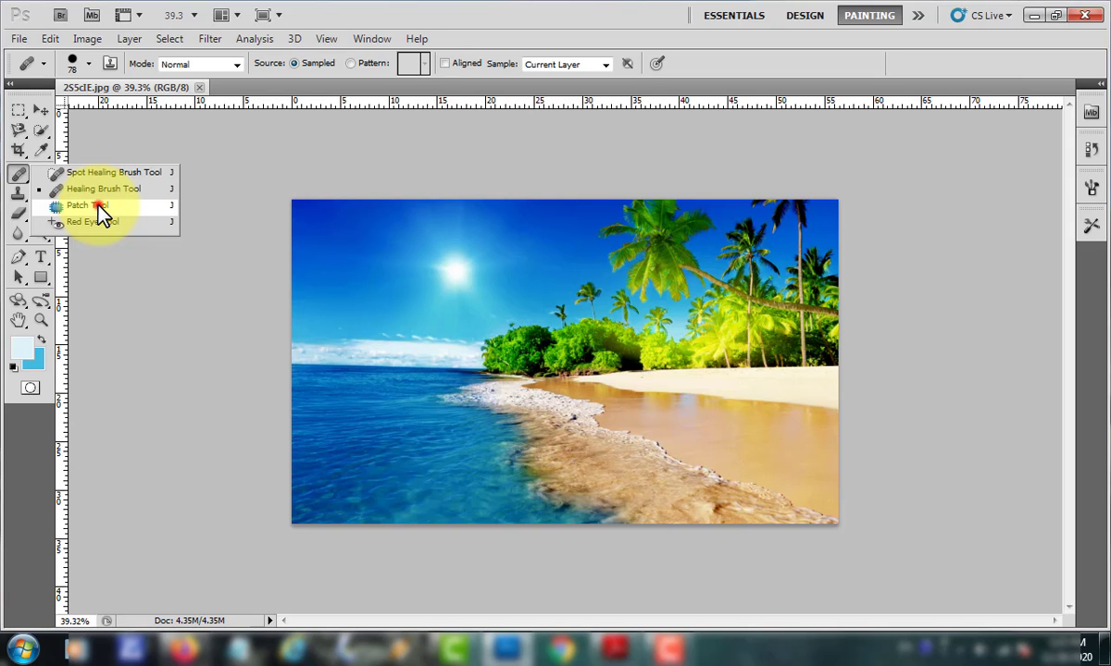
Step: With the Patch Tool, zoom in and patch a sky area just above the central bushes
left_click(99, 208)
mouse_move(537, 288)
left_mouse_down()
mouse_move(632, 297)
mouse_move(639, 281)
mouse_move(595, 266)
left_mouse_up()
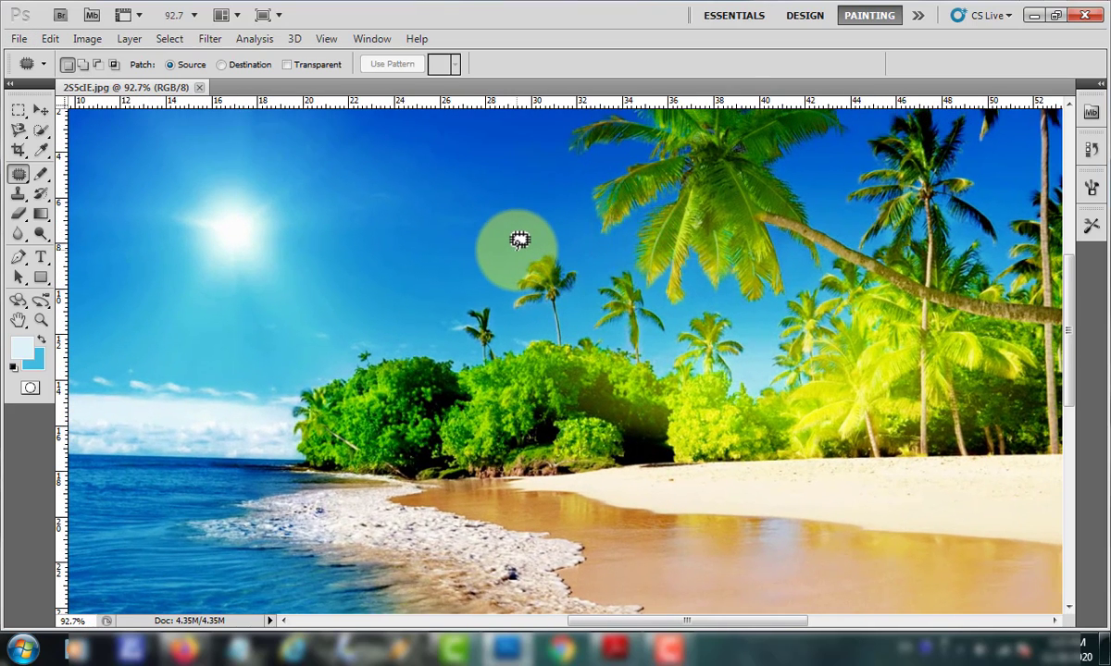
mouse_move(513, 251)
left_mouse_down()
mouse_move(548, 339)
mouse_move(588, 305)
mouse_move(585, 251)
mouse_move(454, 230)
mouse_move(237, 229)
left_mouse_up()
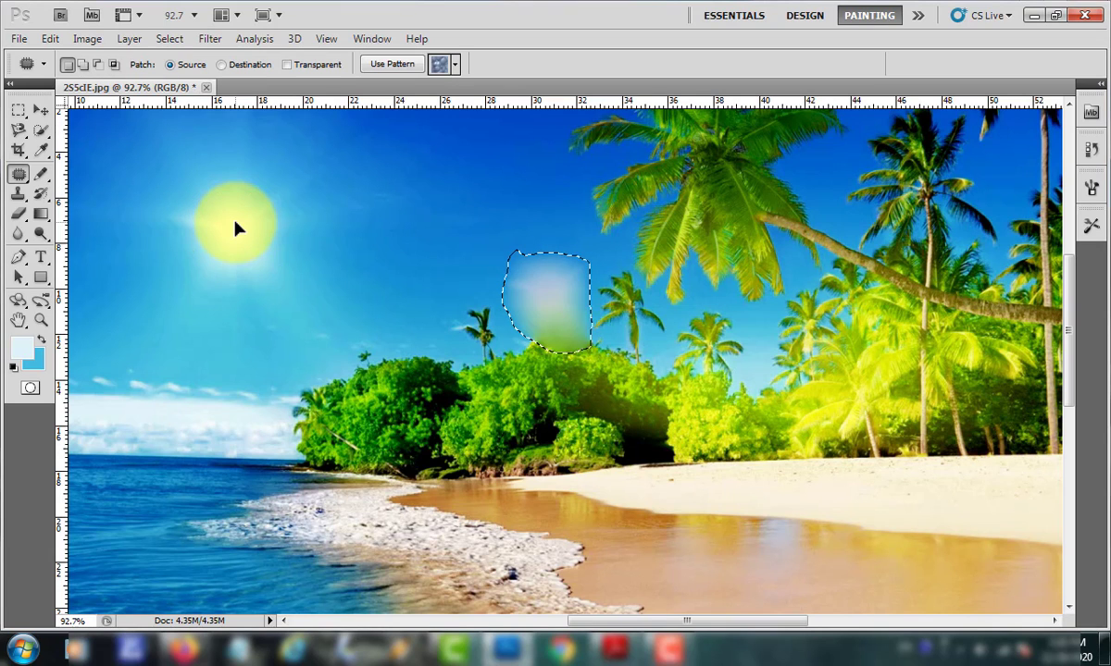
left_click(727, 318)
scroll(588, 312, "down", 1)
scroll(611, 301, "down", 2)
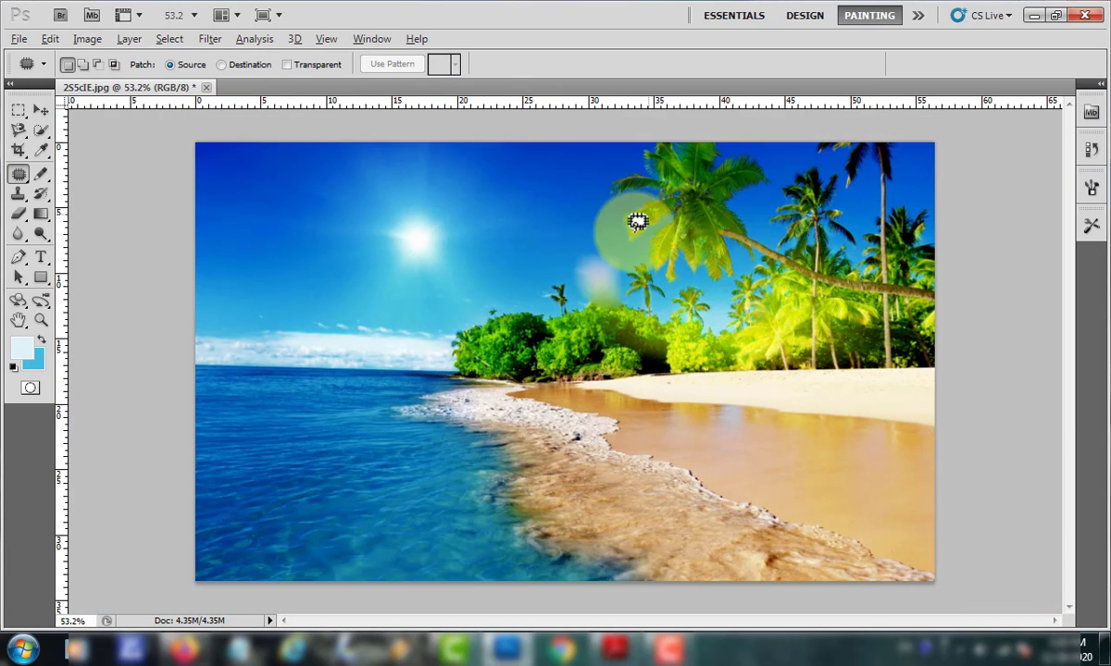
scroll(404, 228, "up", 1)
scroll(417, 228, "up", 5)
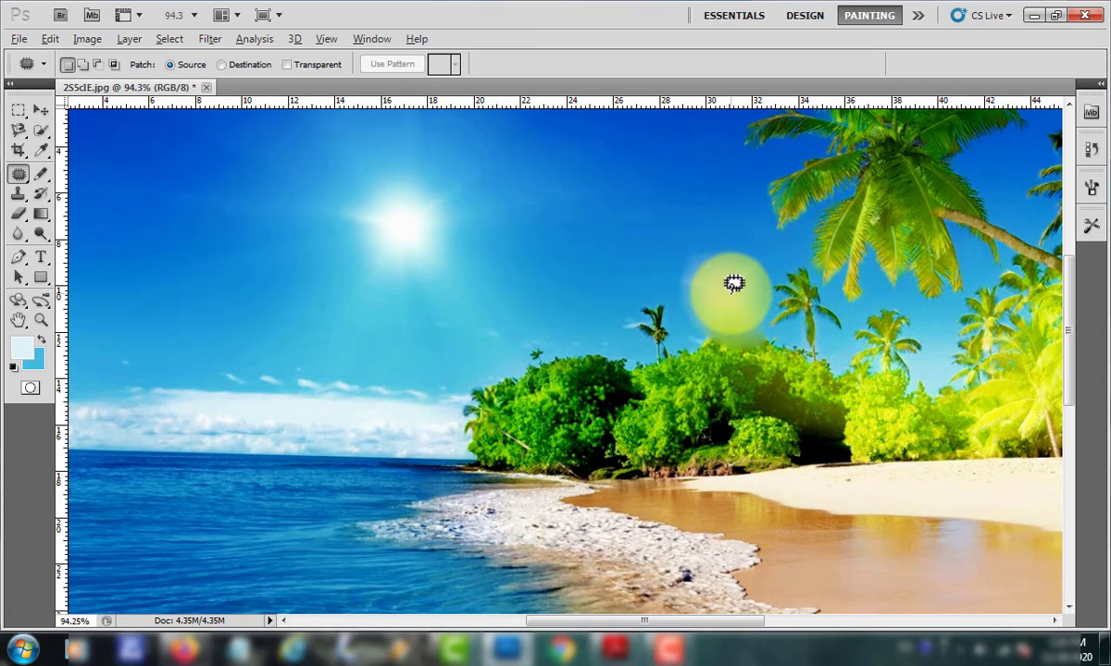
Step: Finish the palm patch, then lasso the sun and patch it over with plain sky
left_click_drag(868, 318, 715, 281)
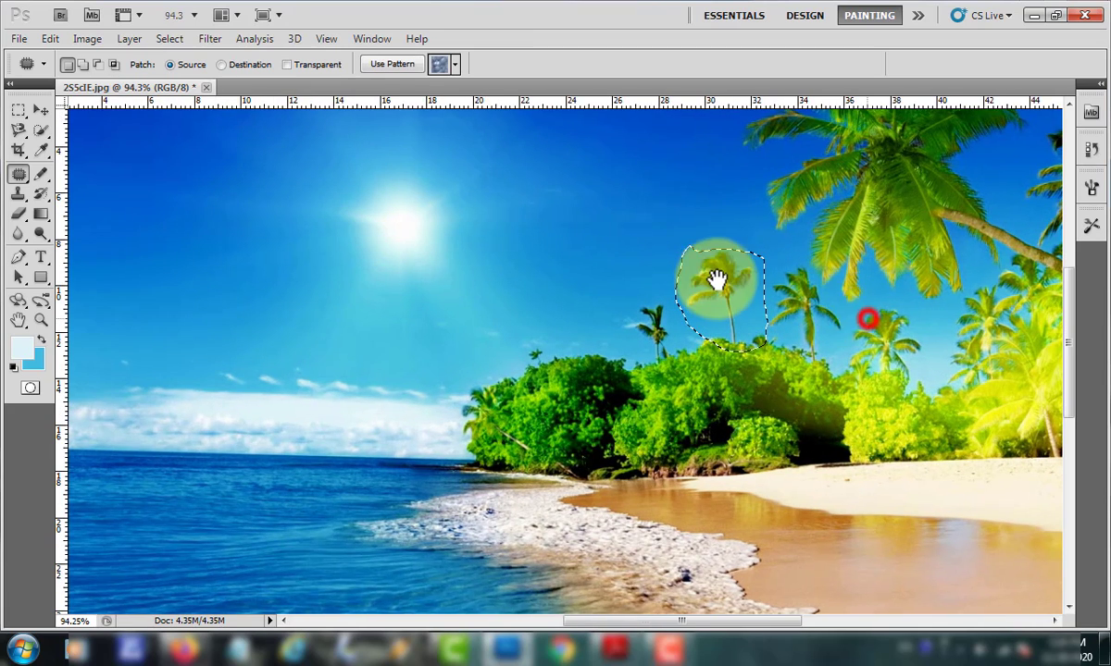
left_click(702, 259)
left_click_drag(486, 219, 597, 317)
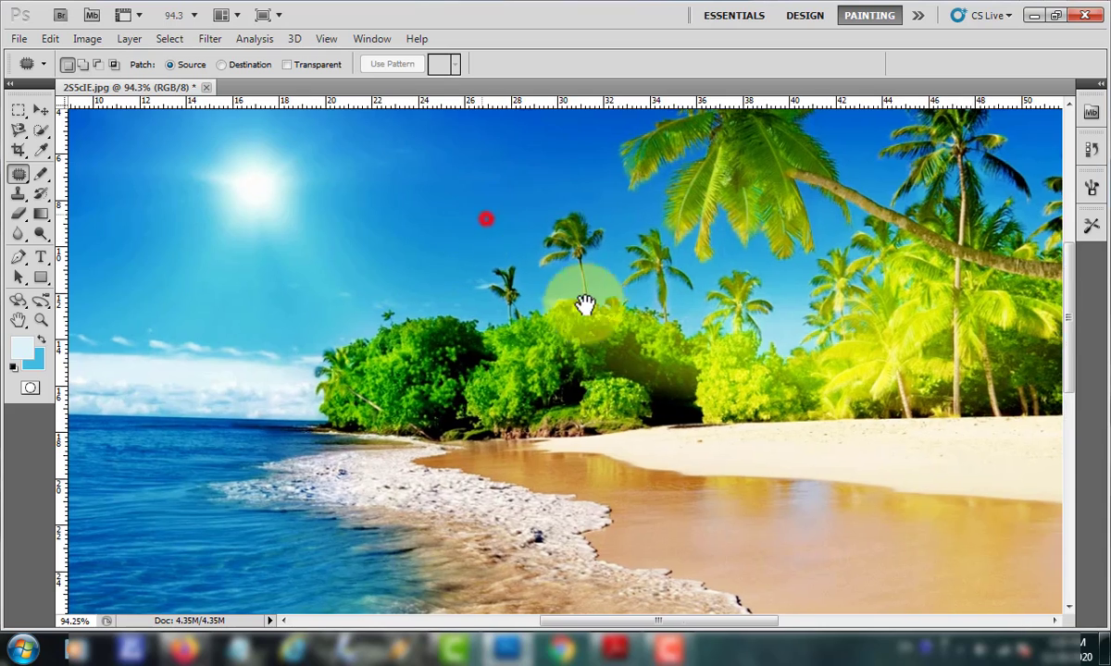
left_click_drag(315, 231, 292, 232)
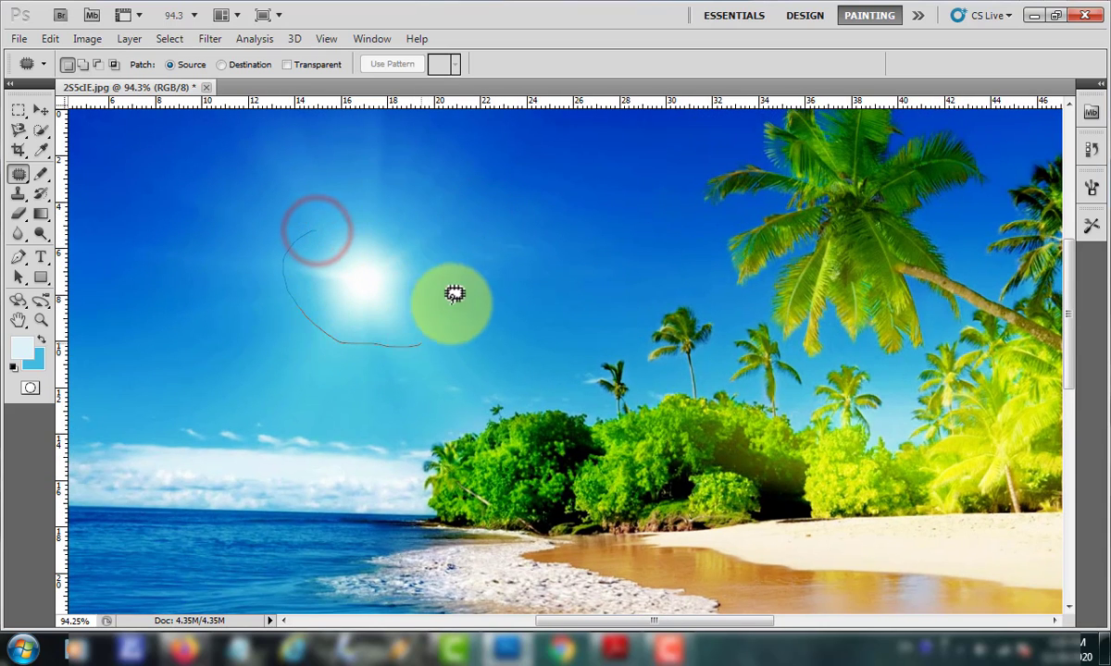
left_click_drag(446, 270, 744, 322)
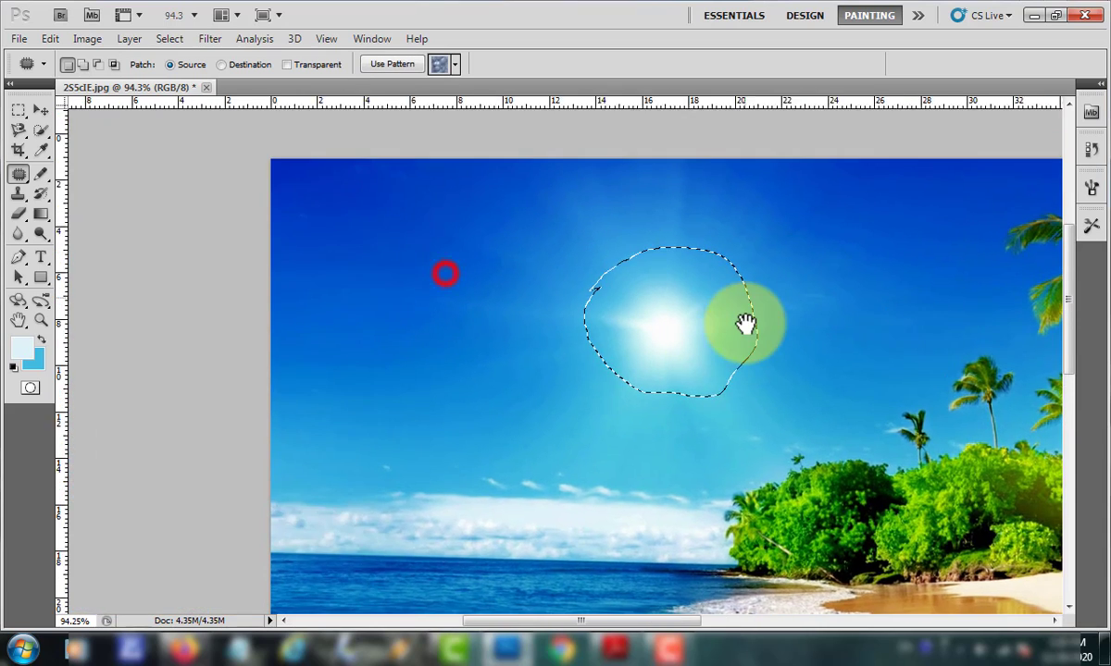
left_click_drag(678, 310, 410, 269)
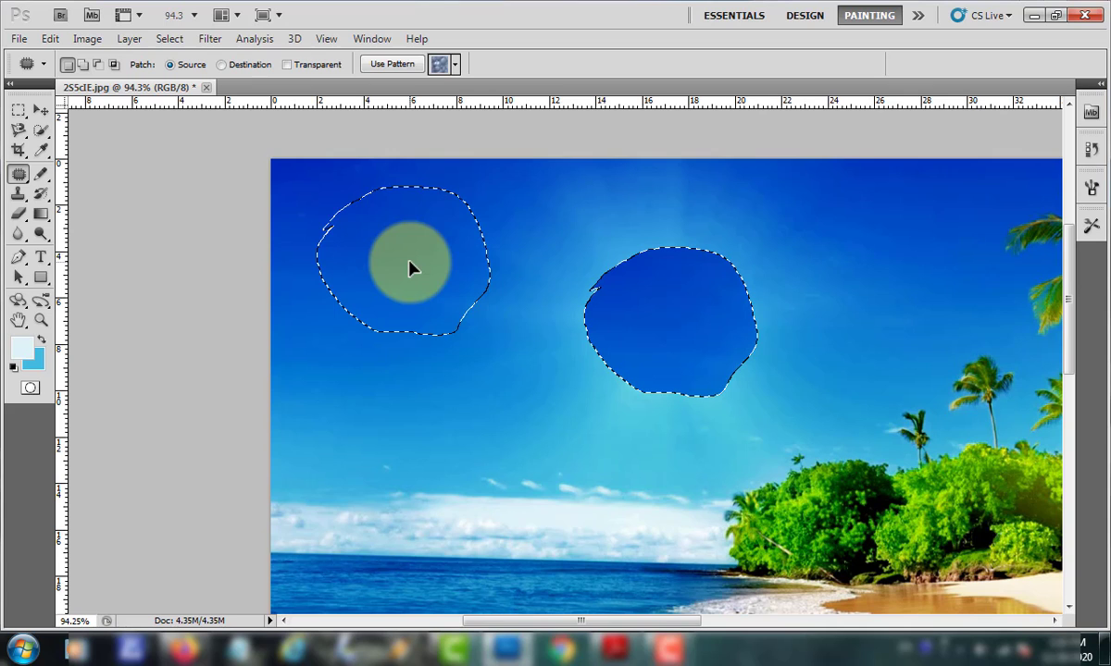
left_click_drag(410, 269, 412, 264)
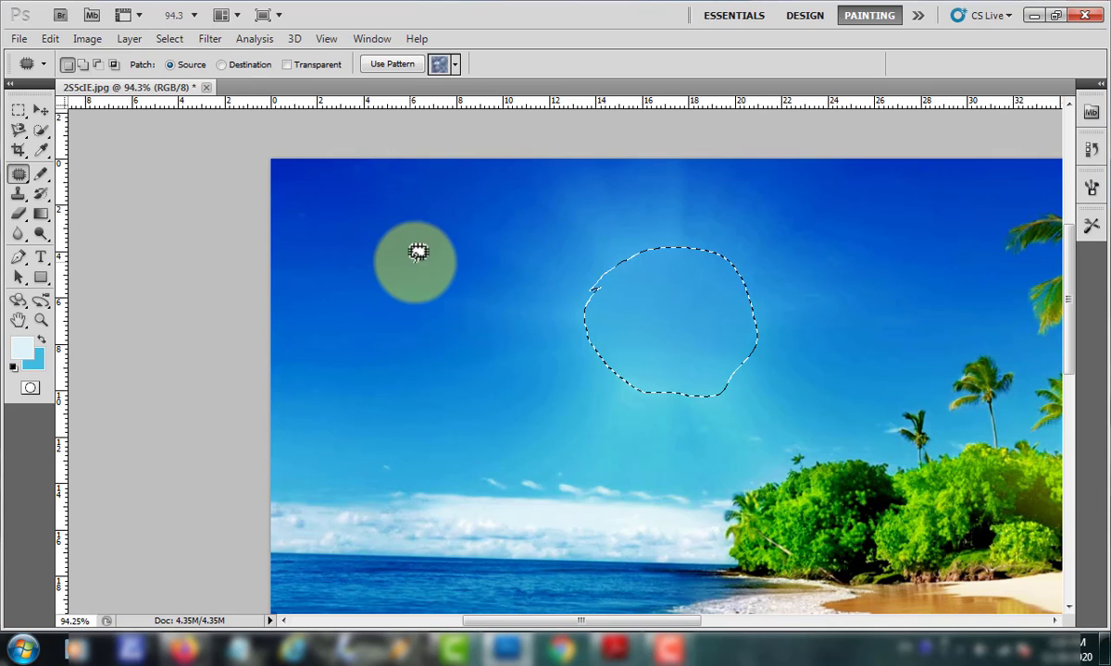
left_click(819, 212)
Step: Patch the remaining bright areas of the upper-left sky into even blue
scroll(690, 285, "down", 3)
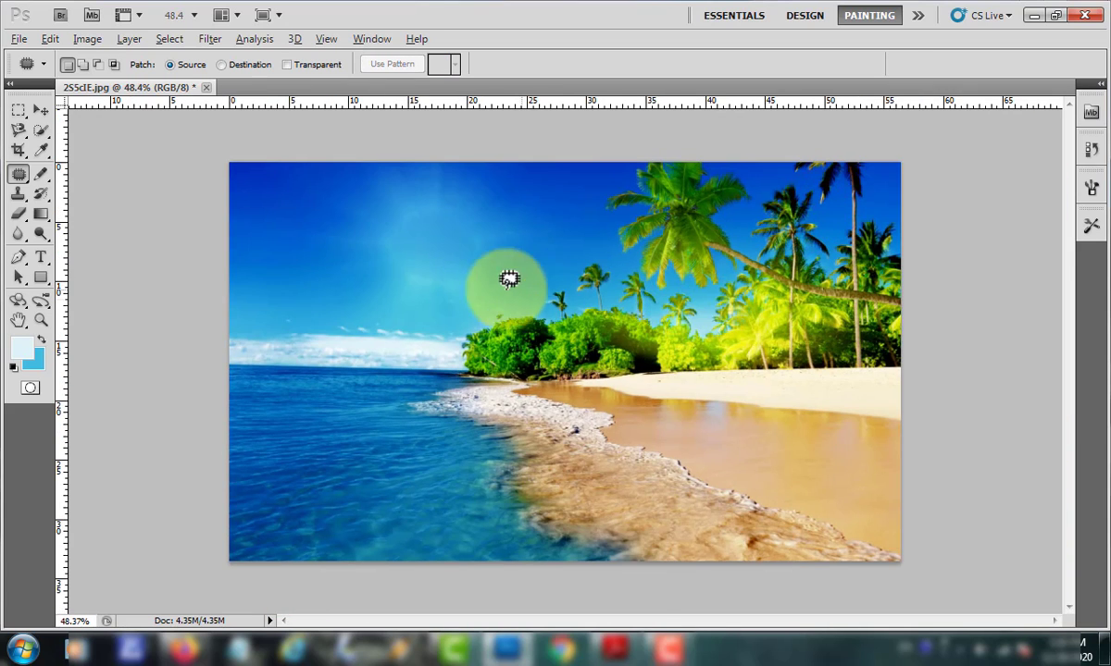
scroll(511, 277, "up", 2)
mouse_move(444, 233)
left_mouse_down()
mouse_move(453, 287)
mouse_move(390, 266)
left_mouse_up()
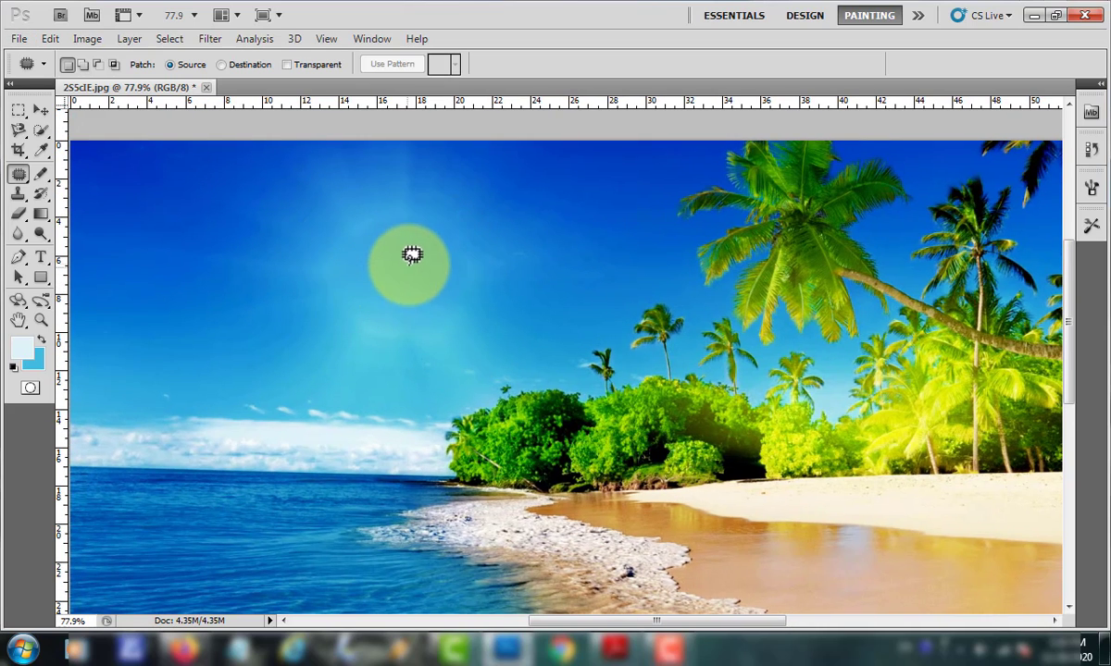
left_click_drag(375, 172, 168, 235)
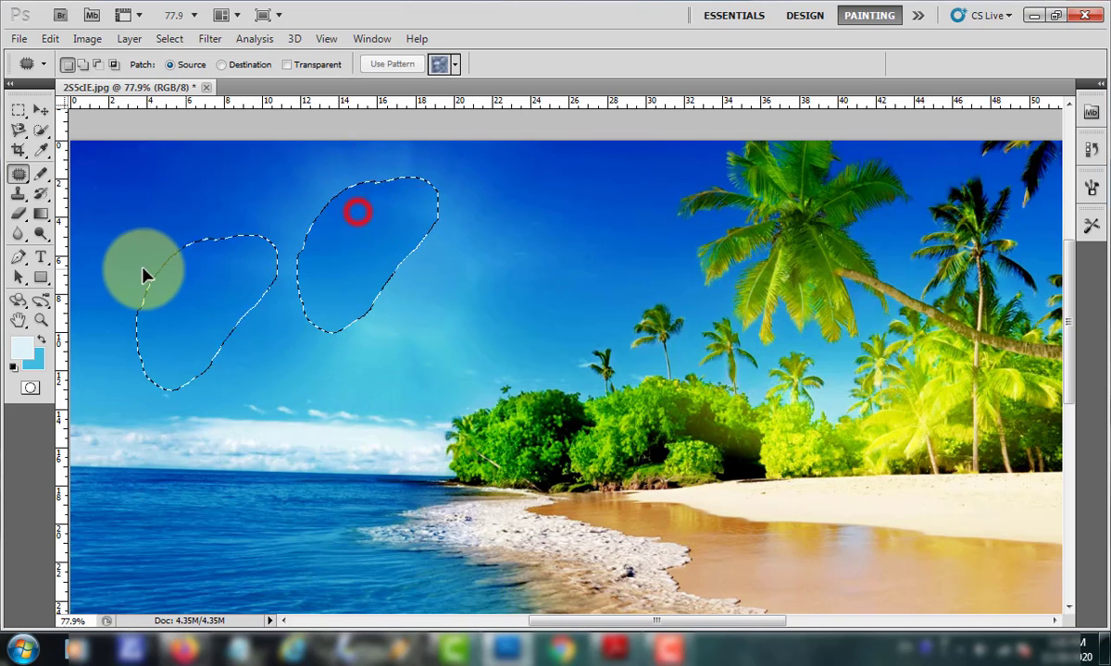
left_click(365, 264)
left_click_drag(307, 313, 359, 269)
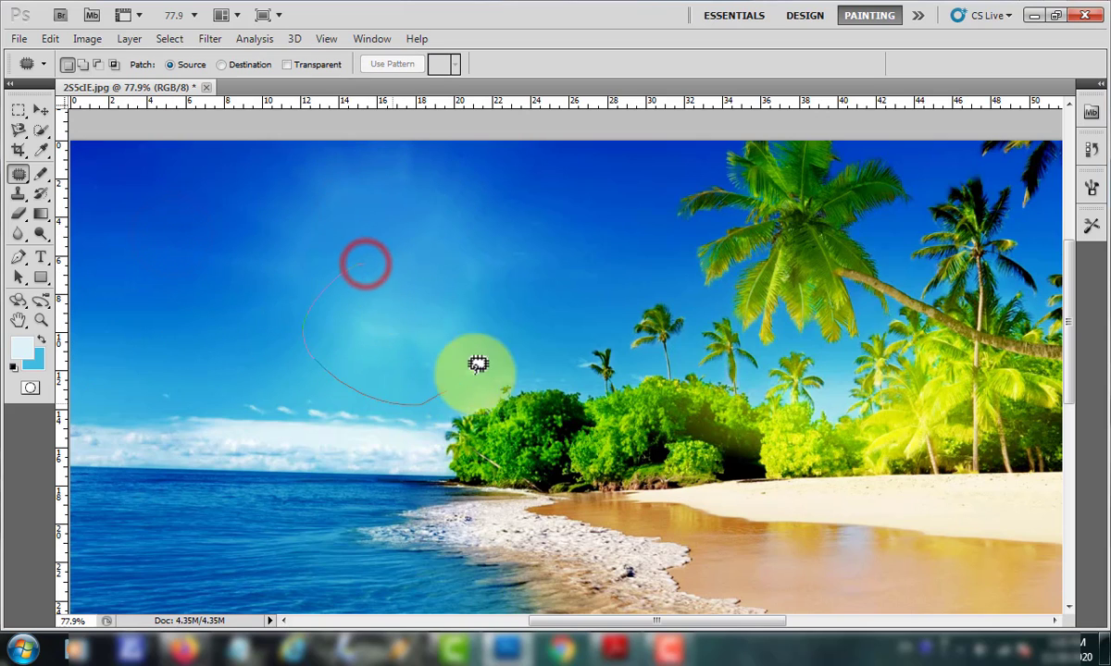
mouse_move(369, 360)
left_mouse_down()
mouse_move(213, 339)
mouse_move(208, 349)
left_mouse_up()
left_click(508, 273)
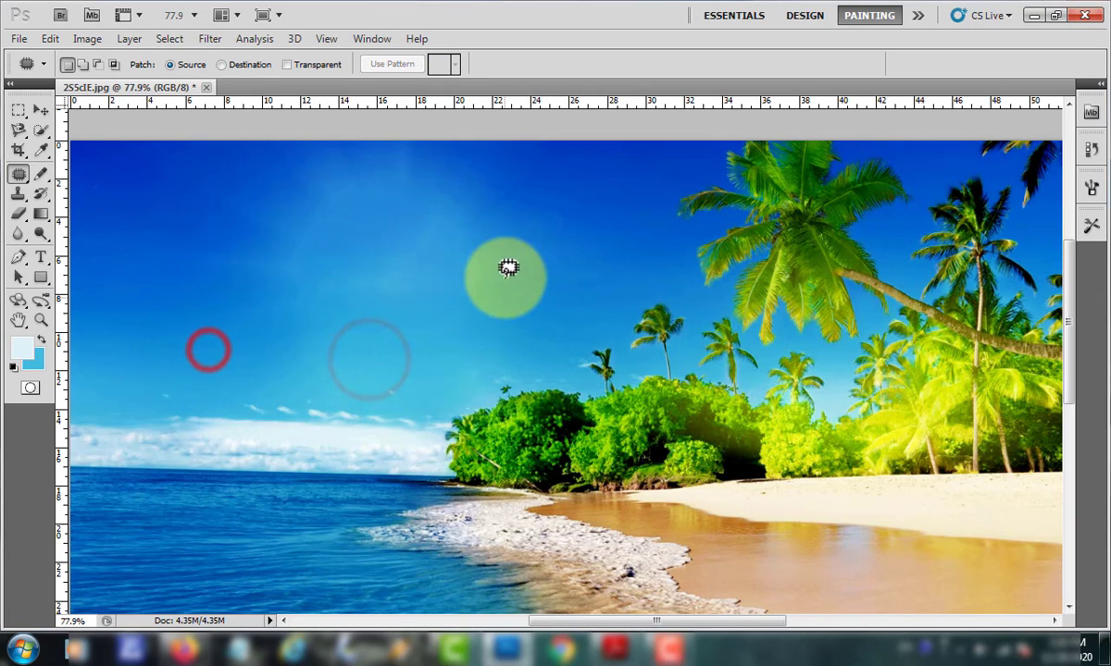
left_click_drag(421, 183, 242, 254)
left_click(213, 277)
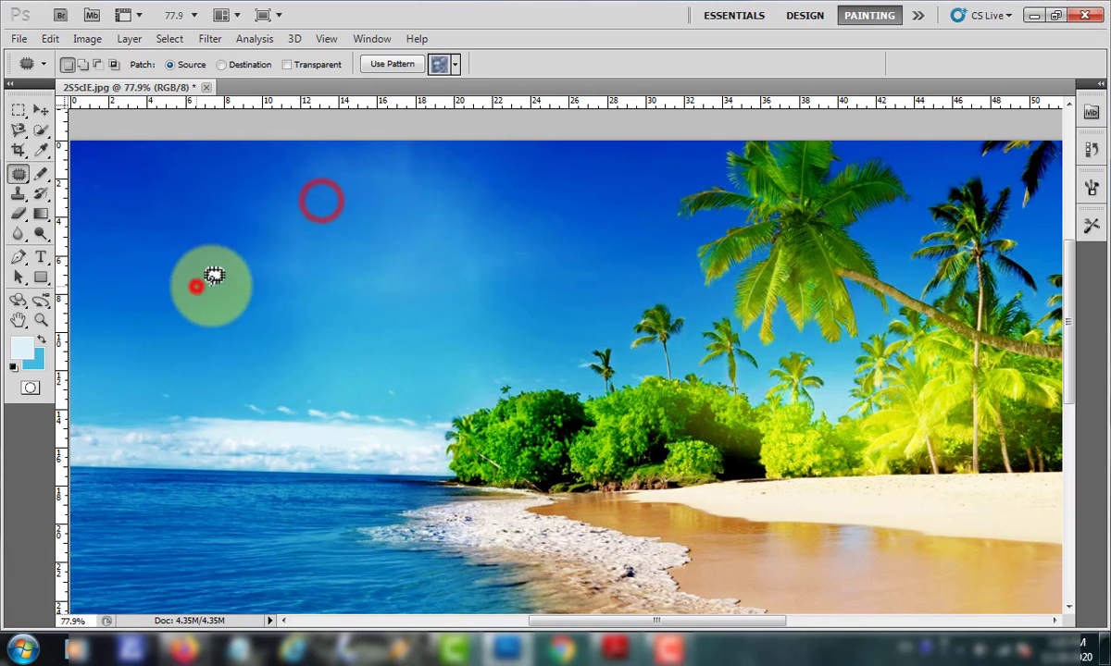
Step: Zoom in and patch out the small palm above the central bushes
scroll(609, 268, "down", 3)
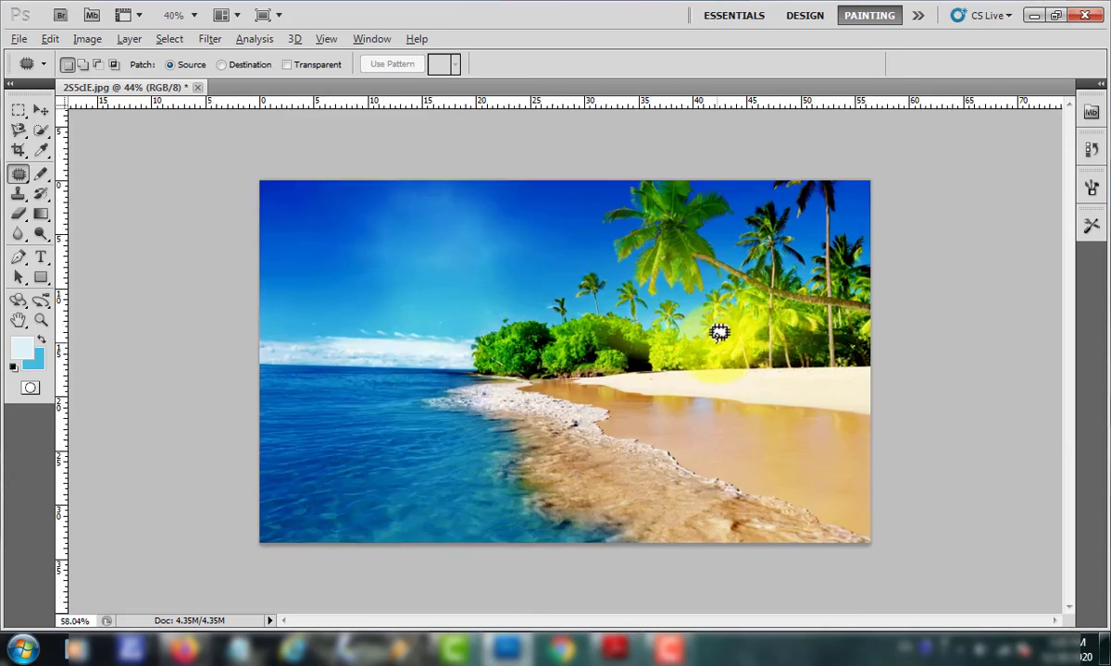
scroll(719, 325, "up", 3)
scroll(536, 356, "up", 1)
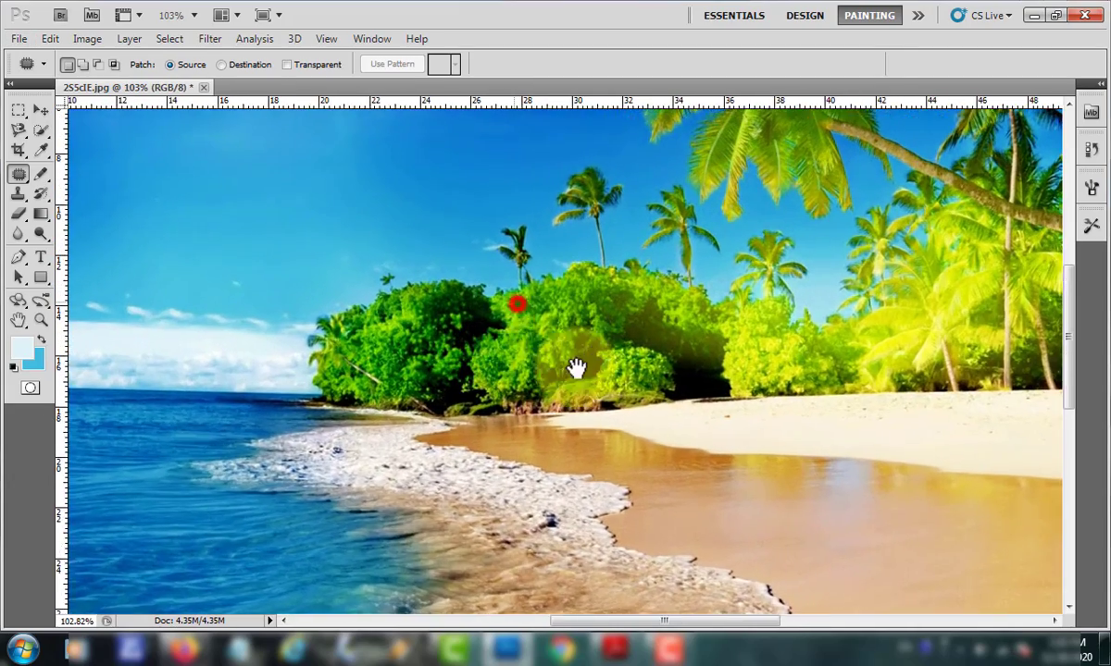
scroll(575, 342, "up", 1)
scroll(581, 305, "up", 1)
left_click(577, 265)
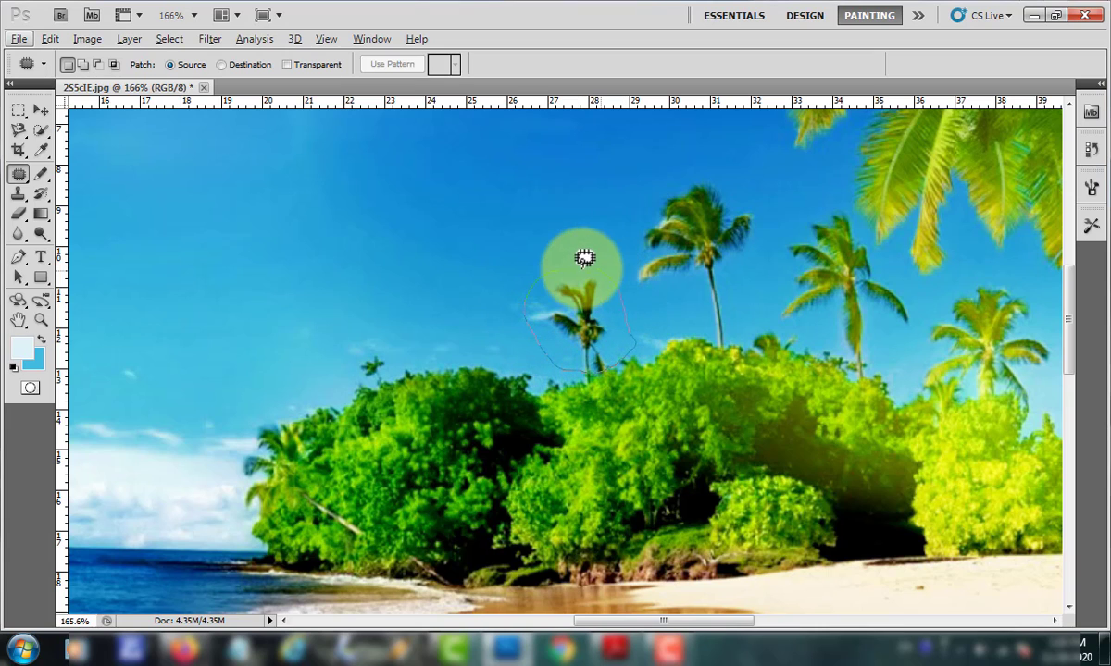
mouse_move(612, 359)
left_mouse_down()
mouse_move(575, 315)
mouse_move(375, 199)
left_mouse_up()
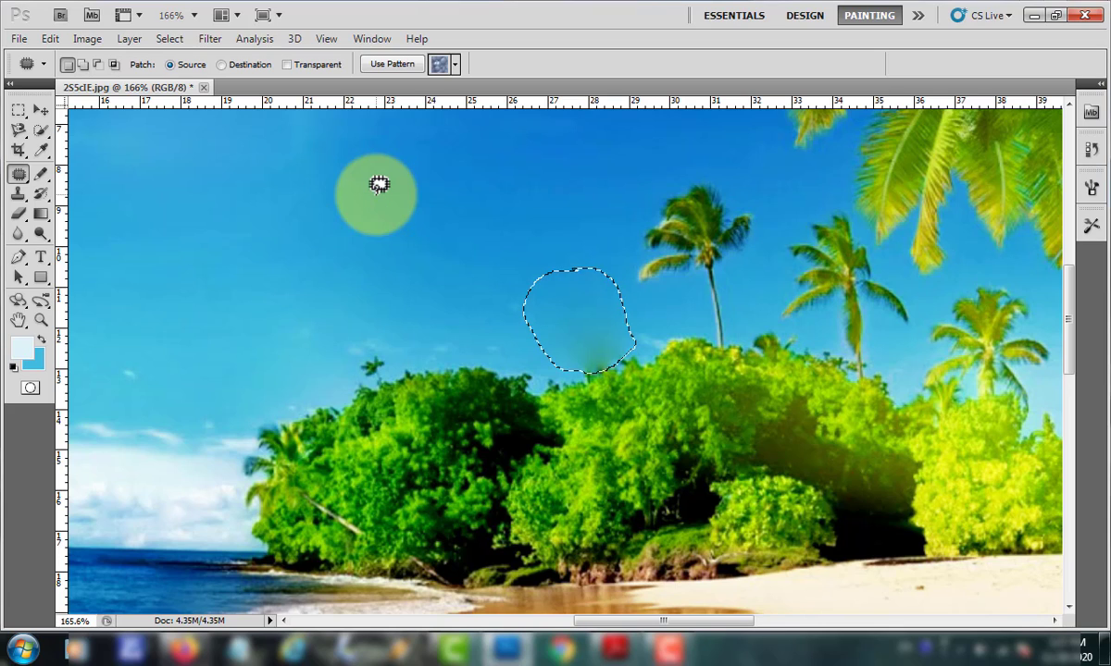
left_click(589, 216)
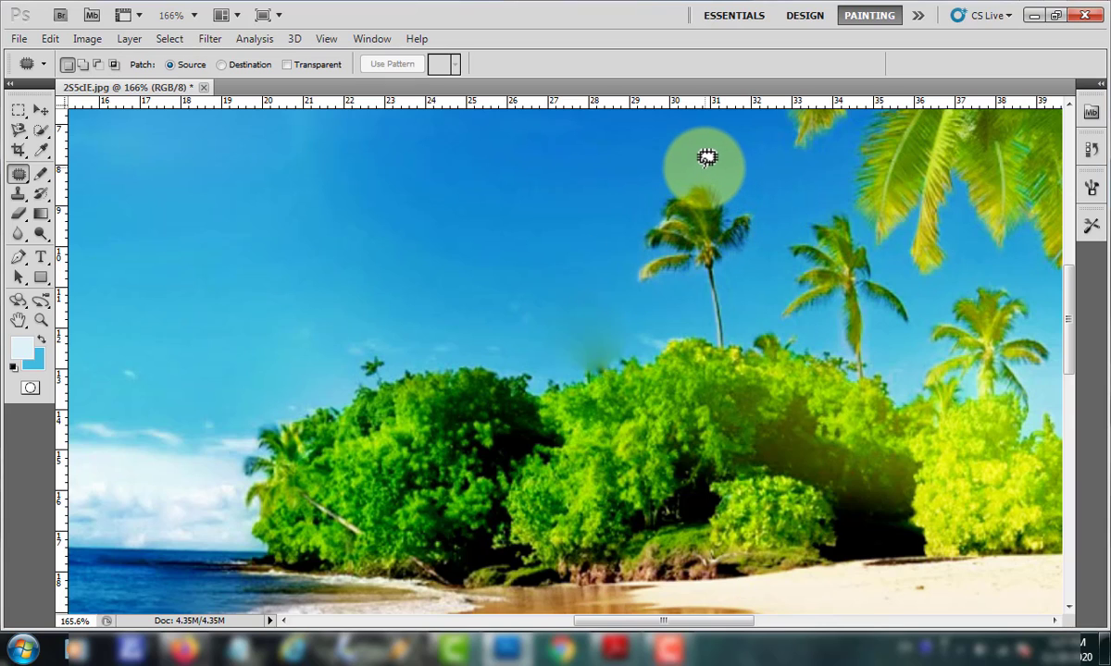
Step: Patch the next small palm tree with empty blue sky
left_click_drag(702, 159, 699, 271)
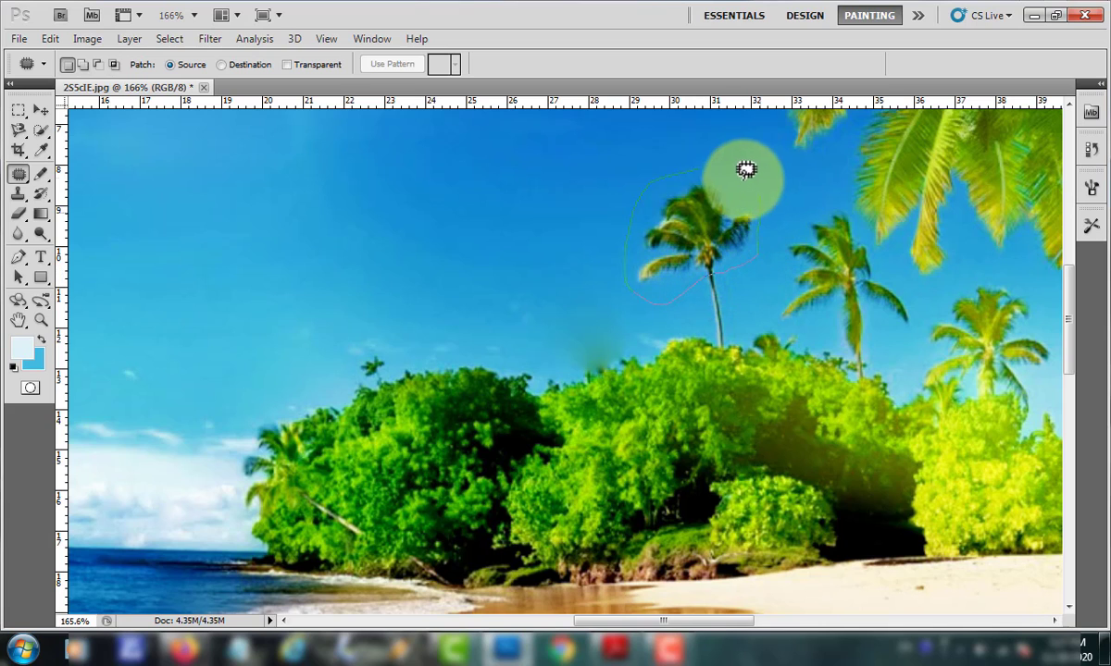
mouse_move(729, 263)
left_mouse_down()
mouse_move(696, 231)
mouse_move(439, 204)
left_mouse_up()
left_click(515, 201)
scroll(699, 275, "down", 2)
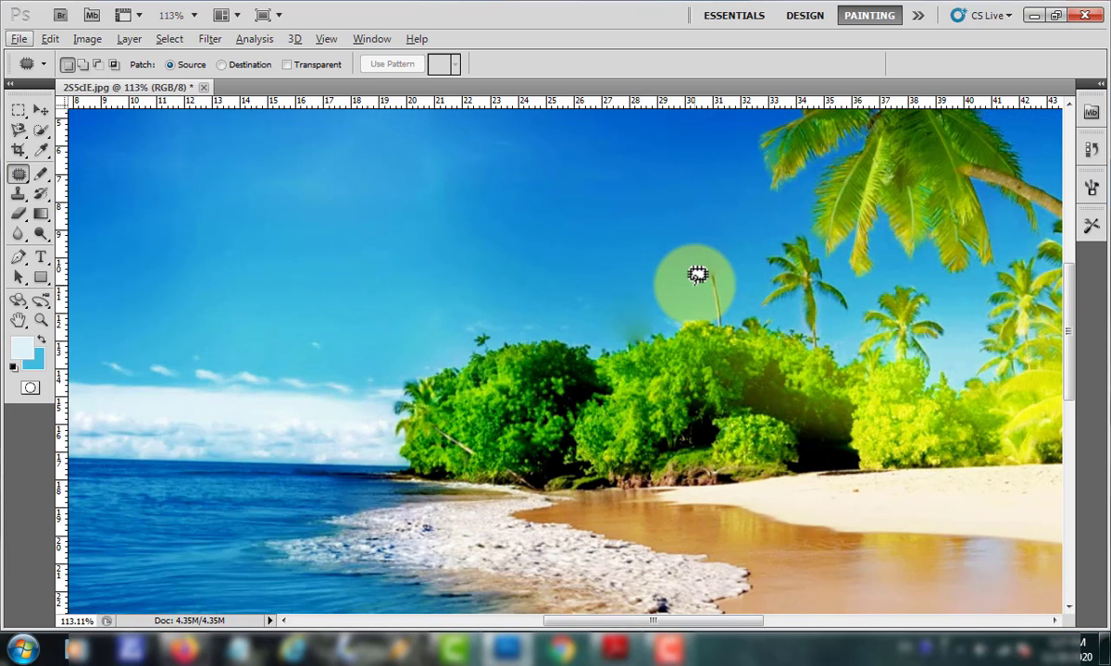
scroll(692, 276, "down", 1)
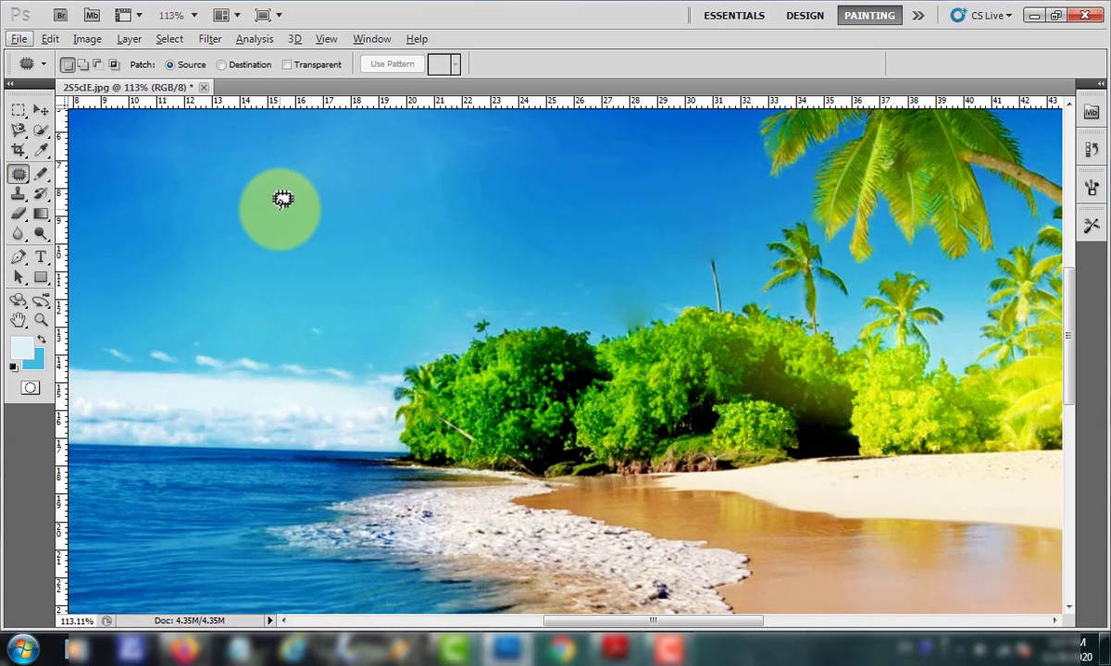
left_click(581, 48)
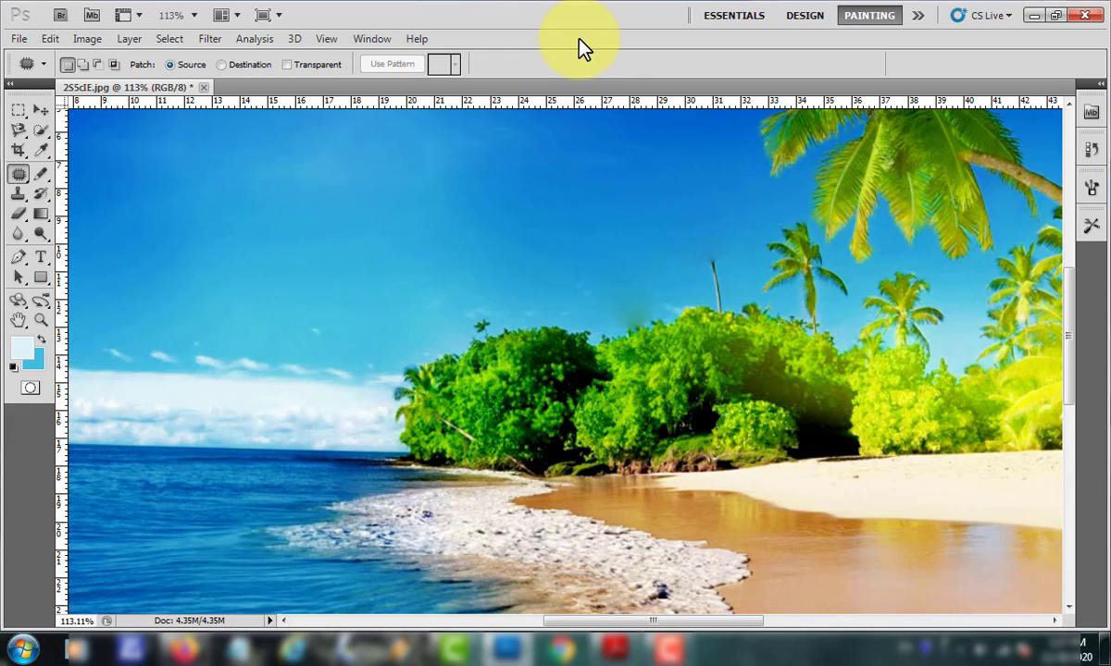